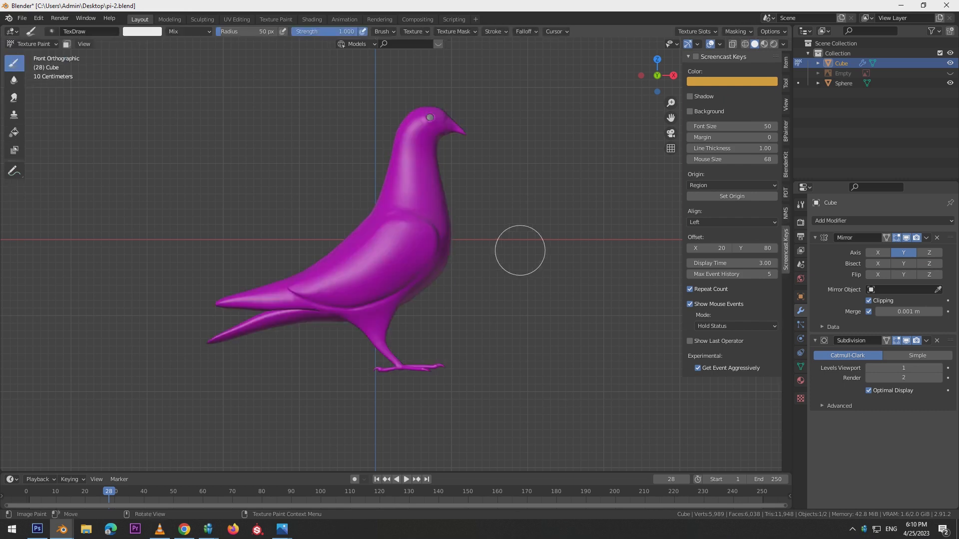
Step: Add a 1024 × 1024 px Base Color texture paint slot filled with muted blue-grey (H 0.604, S 0.285, V 0.724)
left_click_drag(785, 165, 785, 83)
left_click(773, 124)
left_click(794, 137)
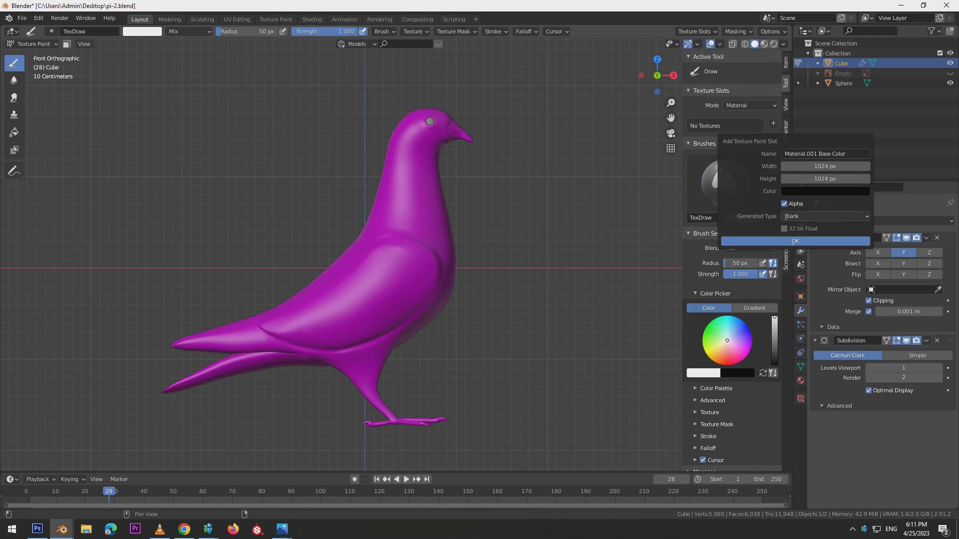
left_click(826, 191)
left_click_drag(863, 118, 862, 87)
mouse_move(823, 76)
left_mouse_down()
mouse_move(829, 65)
mouse_move(863, 87)
mouse_move(863, 77)
left_mouse_up()
left_click_drag(827, 73, 823, 74)
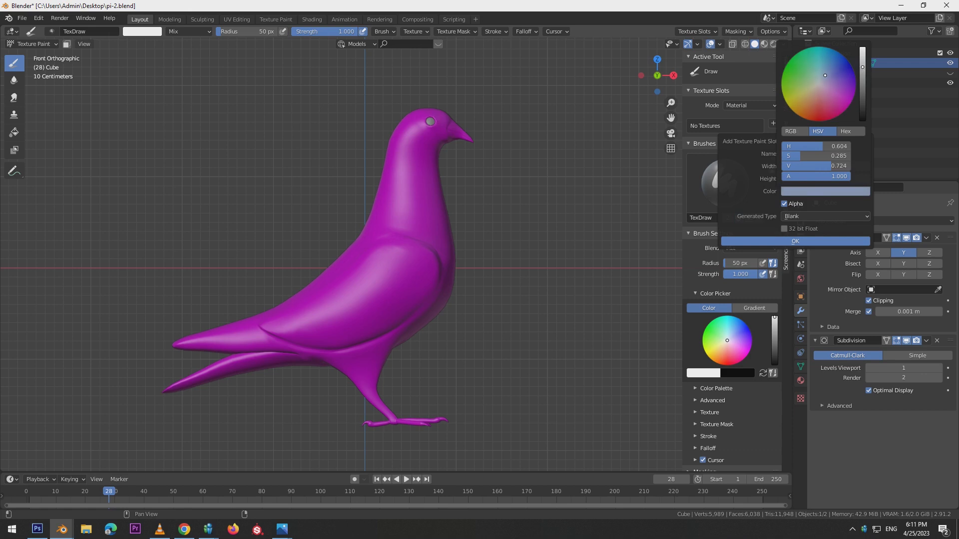
left_click(795, 241)
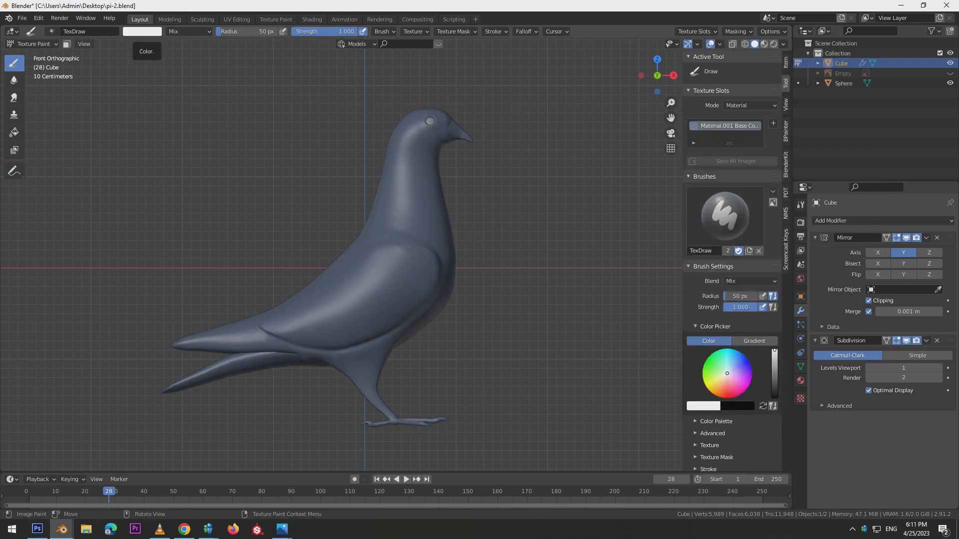
Step: Switch to the image viewer to examine the plumage colours in Pigeon-LEACH_o.jpg, and return to Blender
mouse_move(282, 528)
left_click(390, 469)
left_click(61, 529)
left_click(338, 469)
left_click(925, 8)
left_click(72, 279)
left_click(338, 470)
mouse_move(62, 529)
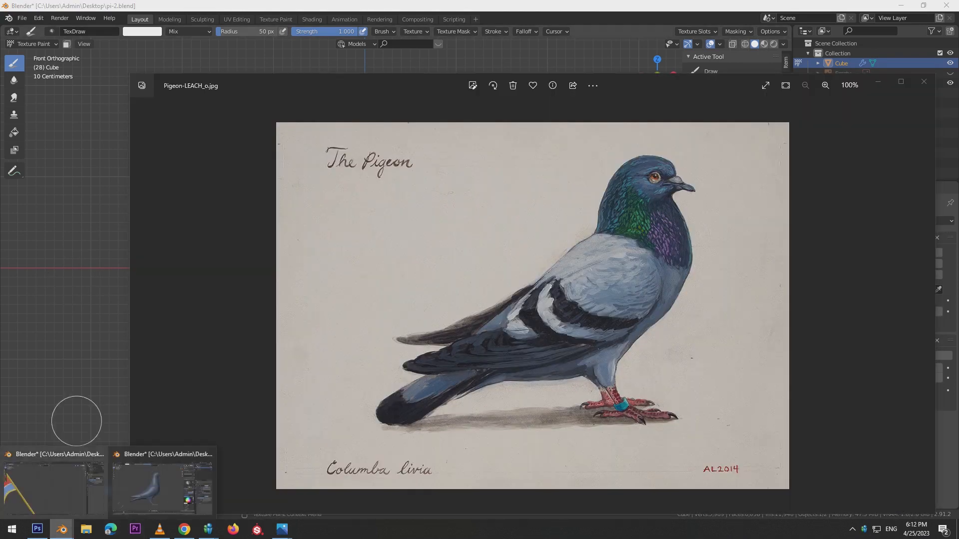
left_click(78, 383)
Step: Configure the Draw brush with a dark indigo colour, a much smaller radius and a strength of 0.778
left_click(142, 32)
left_click_drag(209, 75, 209, 102)
left_click_drag(167, 78, 185, 70)
left_click_drag(209, 103, 209, 97)
left_click_drag(345, 369, 389, 251)
key("bracketleft")
key("bracketleft")
key("bracketleft")
key("bracketleft")
key("bracketleft")
key("bracketleft")
key("bracketleft")
key("bracketleft")
key("bracketleft")
key("bracketleft")
key("bracketleft")
key("bracketleft")
key("shift+f")
left_click(281, 322)
Step: Try to paint the folded wing tip and tail dark indigo with a 17 px brush, checking the reference image
left_click(281, 529)
left_click(338, 470)
key("alt+Tab")
key("alt+Tab")
key("alt+Tab")
mouse_move(264, 329)
left_mouse_down()
mouse_move(246, 323)
mouse_move(360, 350)
left_mouse_up()
key("bracketright")
key("bracketright")
key("bracketright")
key("bracketright")
key("bracketright")
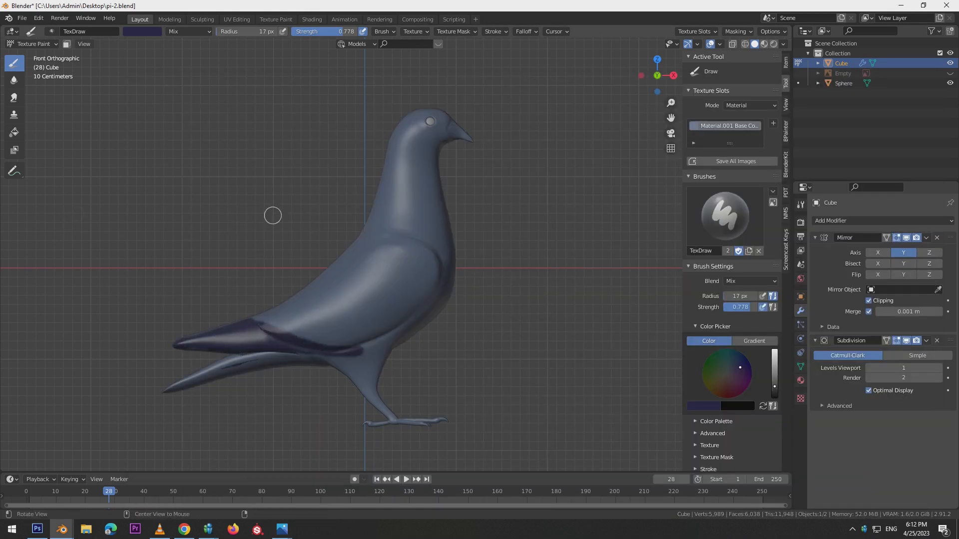
middle_click_drag(478, 280, 550, 335)
mouse_move(191, 377)
left_mouse_down()
mouse_move(273, 340)
mouse_move(334, 330)
mouse_move(316, 377)
left_mouse_up()
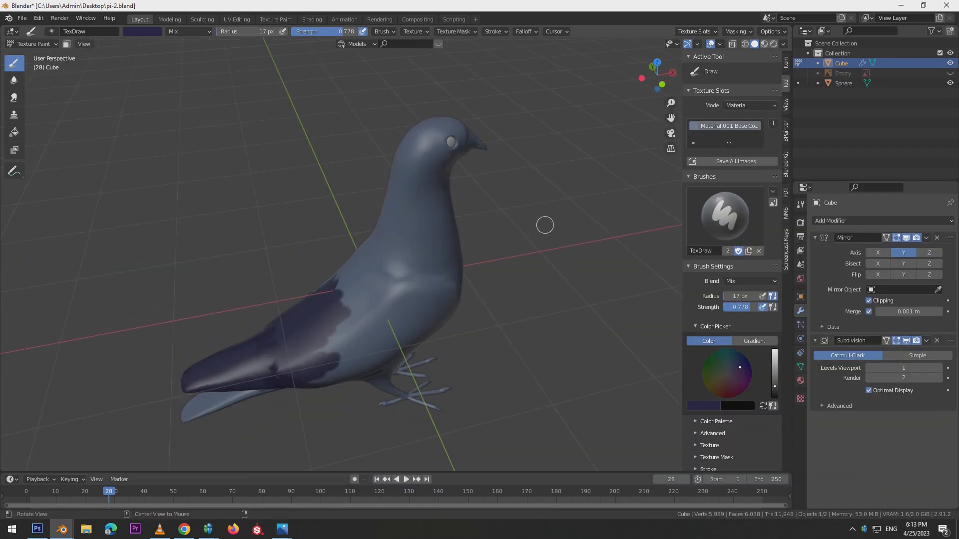
key("ctrl+z")
key("ctrl+z")
Step: Darken the brush colour and paint two dark bars across the wing with an 11 px radius
mouse_move(535, 287)
middle_mouse_down()
mouse_move(524, 253)
mouse_move(497, 250)
middle_mouse_up()
left_click(142, 32)
left_click(210, 103)
mouse_move(336, 281)
left_mouse_down()
mouse_move(366, 307)
mouse_move(415, 318)
left_mouse_up()
key("ctrl+z")
key("bracketleft")
key("bracketleft")
key("bracketleft")
mouse_move(315, 298)
left_mouse_down()
mouse_move(356, 332)
mouse_move(396, 343)
left_mouse_up()
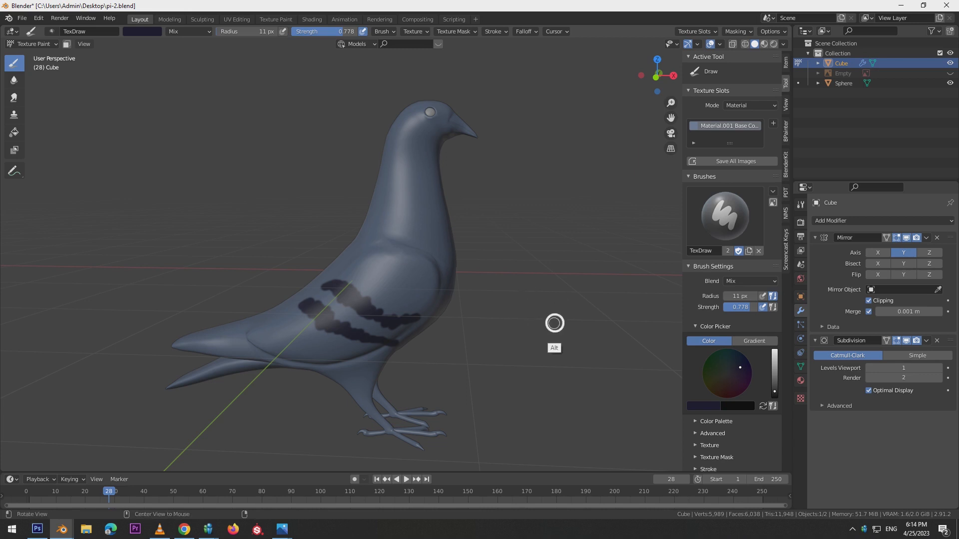
Step: Soften the ends of the dark wing bars with the Smear tool at a 17 px radius
middle_click_drag(481, 309, 391, 299)
left_click(14, 98)
left_click_drag(400, 305, 407, 307)
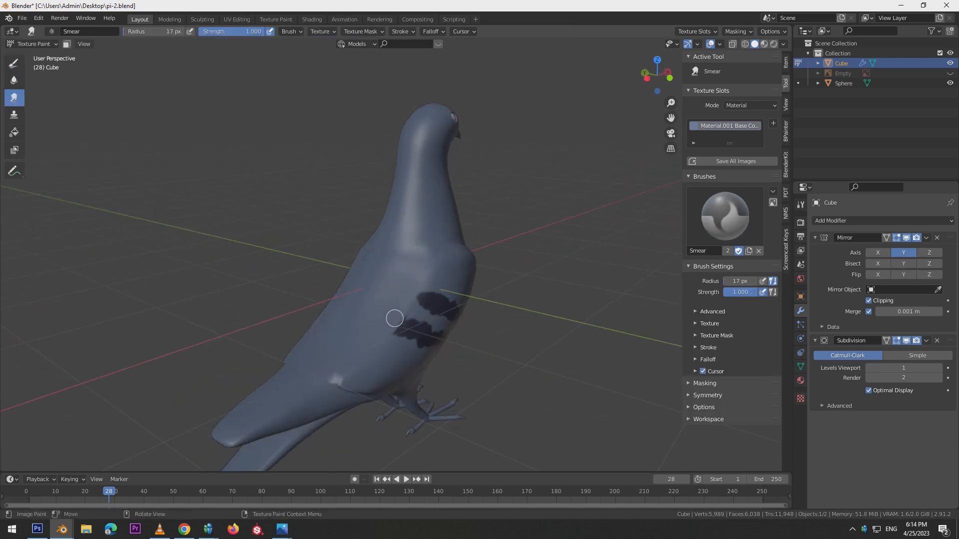
middle_click_drag(486, 353, 382, 335)
middle_click_drag(467, 400, 520, 384)
key("KP_1")
Step: Paint pale blue-grey between the dark wing bars with the Draw brush at a 9 px radius
left_click(184, 529)
left_click(184, 529)
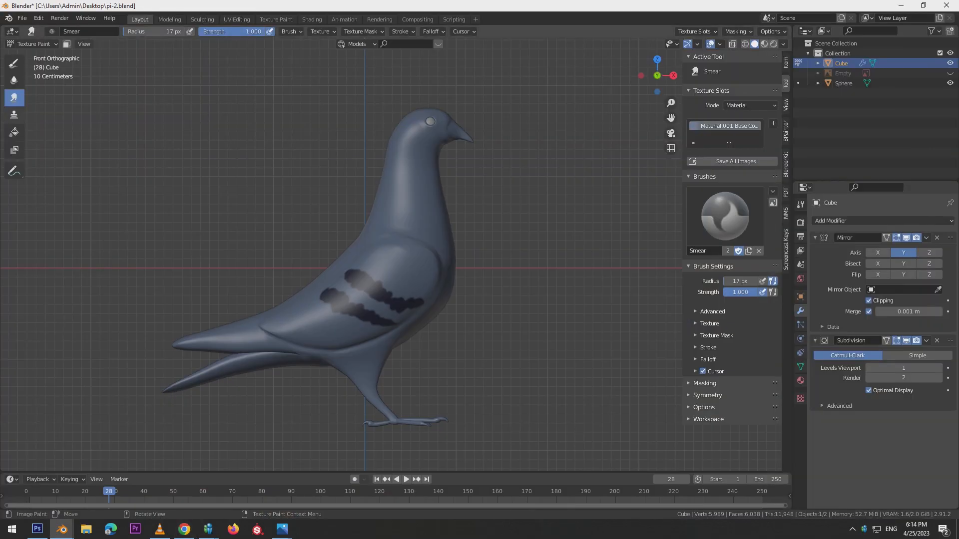
left_click(14, 63)
left_click(142, 31)
left_click(209, 54)
left_click_drag(169, 76, 174, 67)
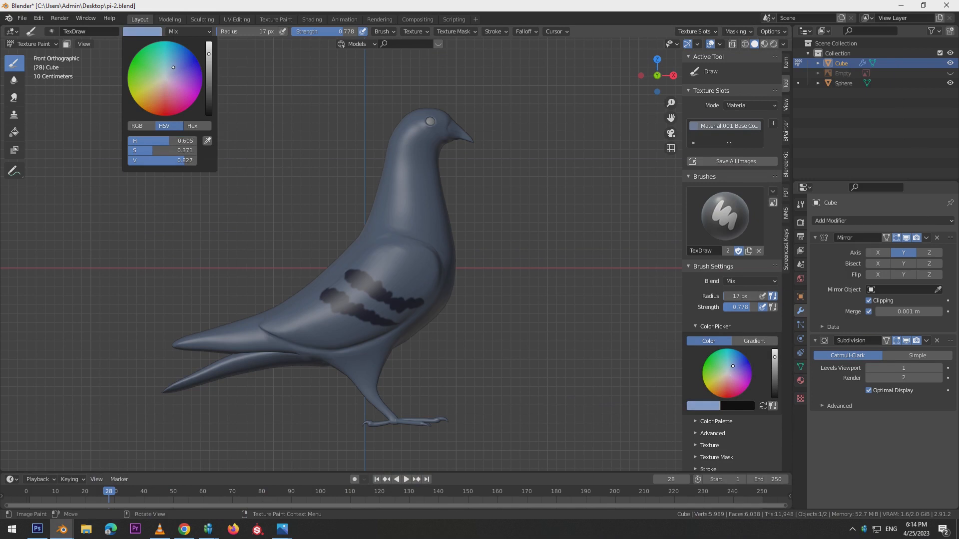
left_click(209, 65)
left_click(142, 31)
left_click(208, 58)
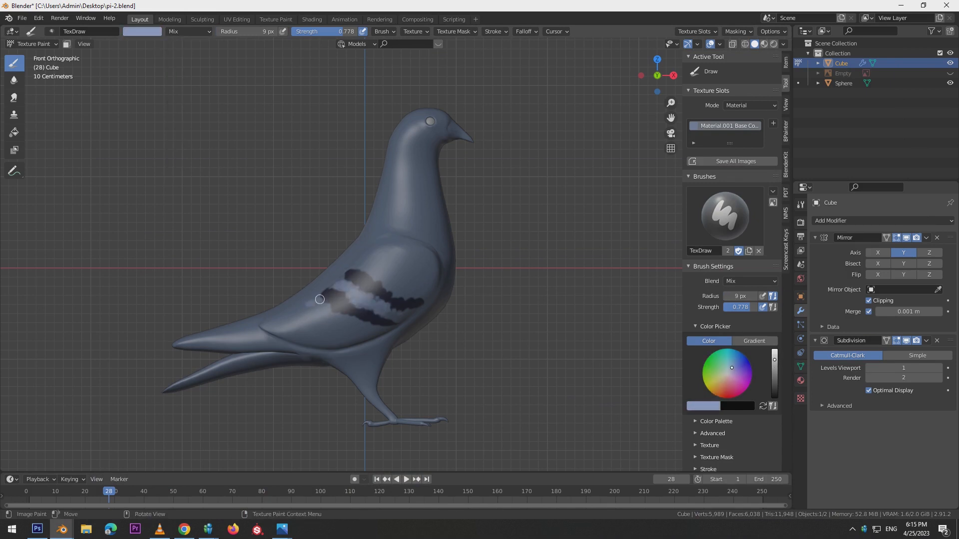
Step: Add lighter blue feather strokes to the pale wing bands with a 1 px brush, raising its strength to 0.815
left_click(142, 31)
left_click(209, 50)
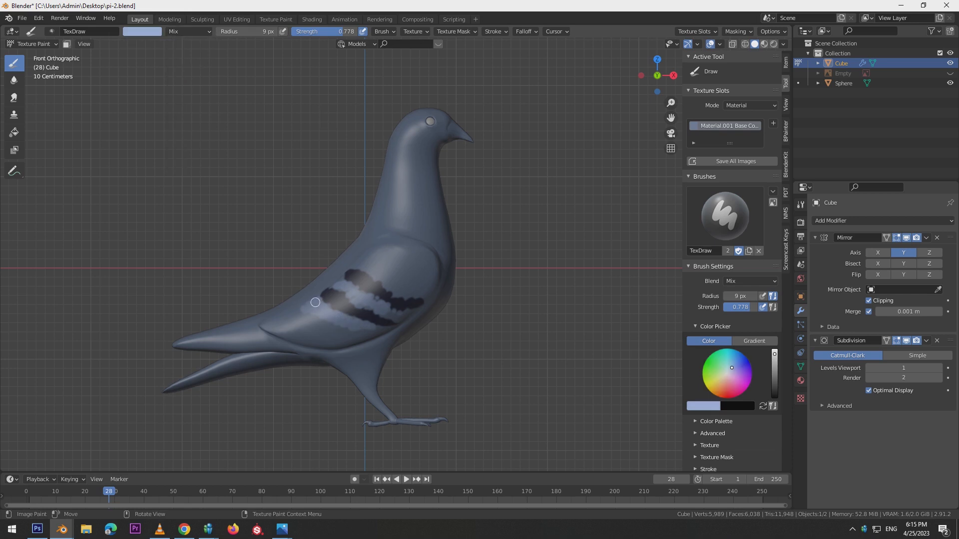
key("ctrl+z")
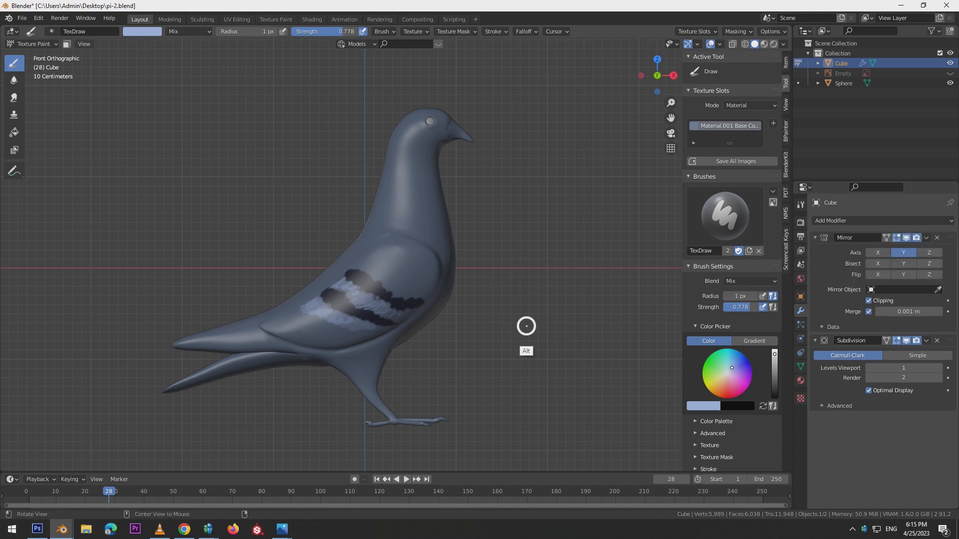
middle_click_drag(525, 325, 329, 330)
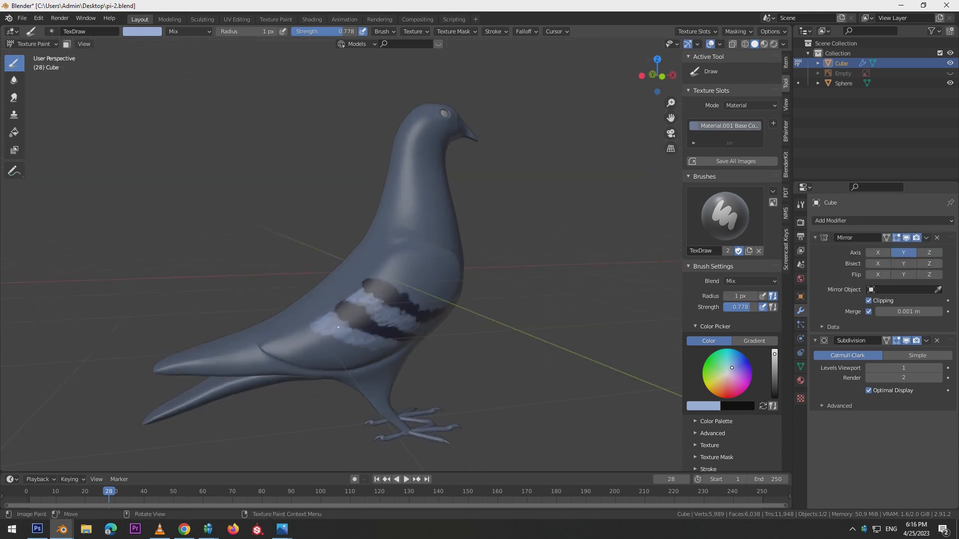
left_click_drag(322, 31, 324, 32)
key("ctrl+z")
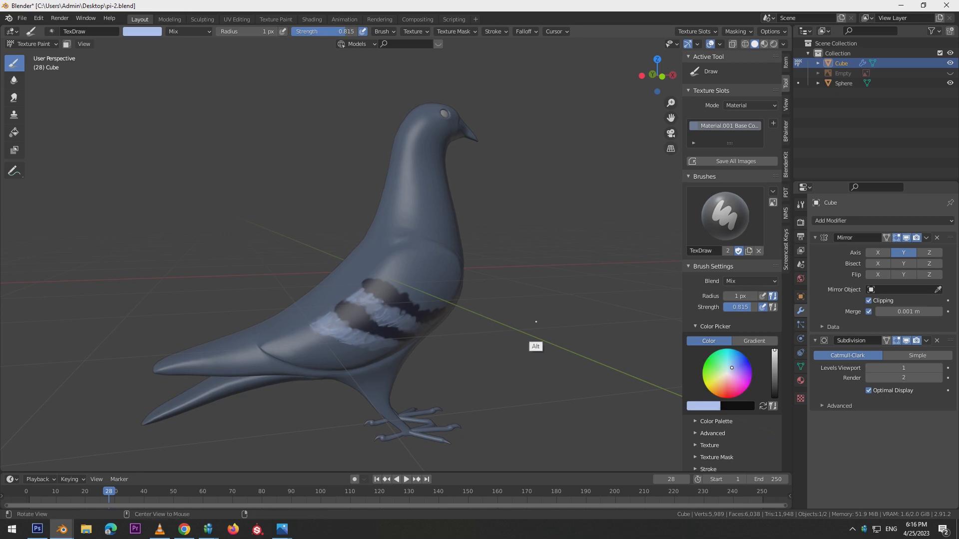
key("KP_1")
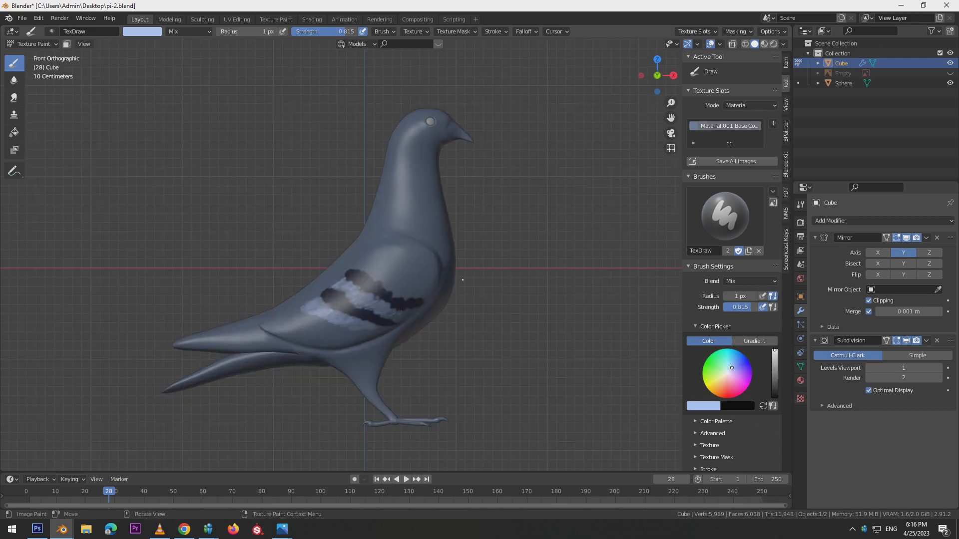
Step: Paint the upper wing and shoulder in a dimmer blue-grey with a 13 px brush
left_click(184, 529)
left_click(185, 529)
key("f")
left_click(402, 244)
left_click(143, 31)
left_click_drag(208, 45, 208, 59)
mouse_move(390, 250)
left_mouse_down()
mouse_move(382, 268)
mouse_move(427, 293)
left_mouse_up()
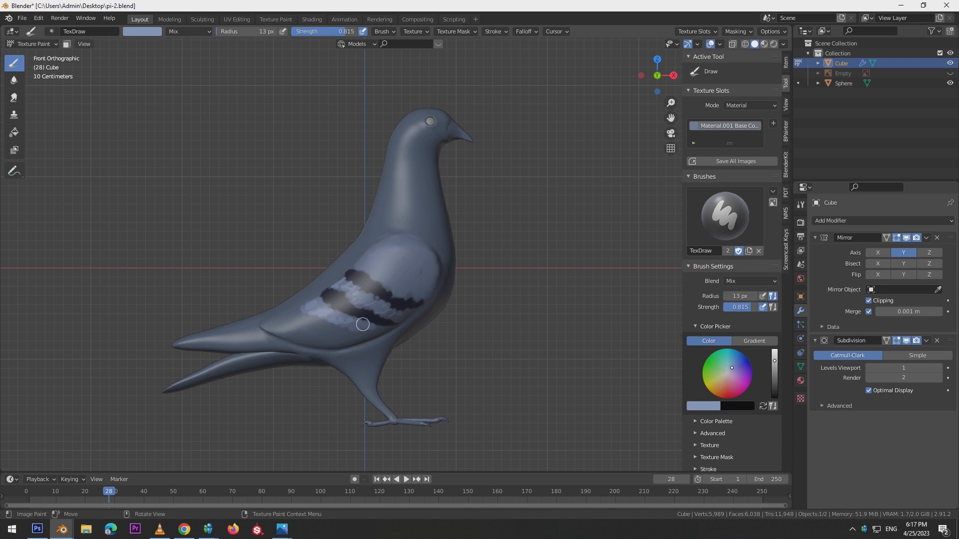
Step: Tint the pigeon's head and upper neck dark blue with the brush strength lowered to 0.319
left_click(184, 529)
left_click(184, 530)
left_click(143, 32)
left_click_drag(209, 59, 209, 89)
left_click(177, 66)
key("shift+f")
left_click(422, 148)
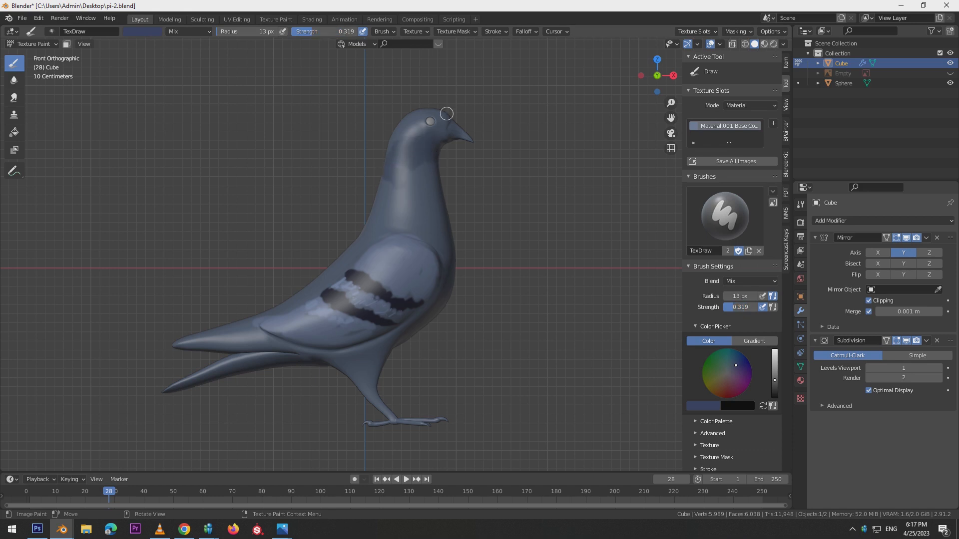
Step: Extend the dark blue tint down the neck and around its front and sides
mouse_move(405, 175)
left_mouse_down()
mouse_move(424, 178)
mouse_move(430, 191)
left_mouse_up()
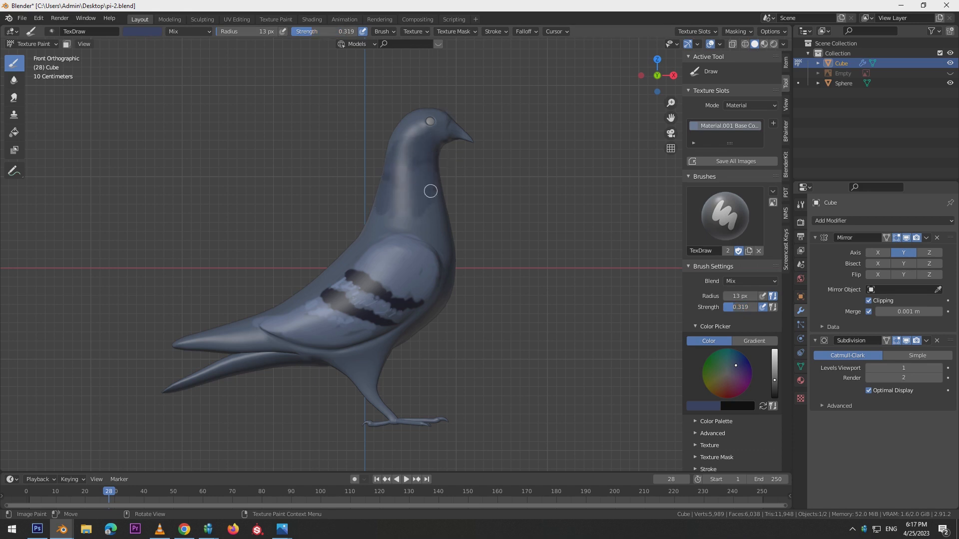
middle_click_drag(478, 231, 424, 166)
mouse_move(424, 167)
left_mouse_down()
mouse_move(432, 135)
mouse_move(407, 229)
mouse_move(410, 251)
left_mouse_up()
mouse_move(410, 251)
middle_mouse_down()
mouse_move(385, 207)
mouse_move(331, 171)
middle_mouse_up()
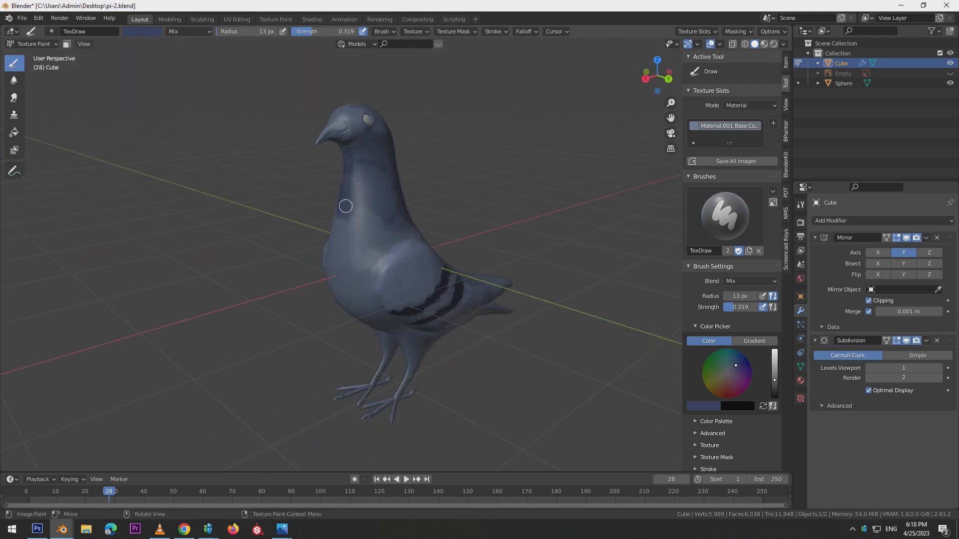
middle_click_drag(371, 213, 413, 215)
Step: Blend the dark neck tint into the body with the Smear tool, enlarging its radius to 17 px
left_click(14, 97)
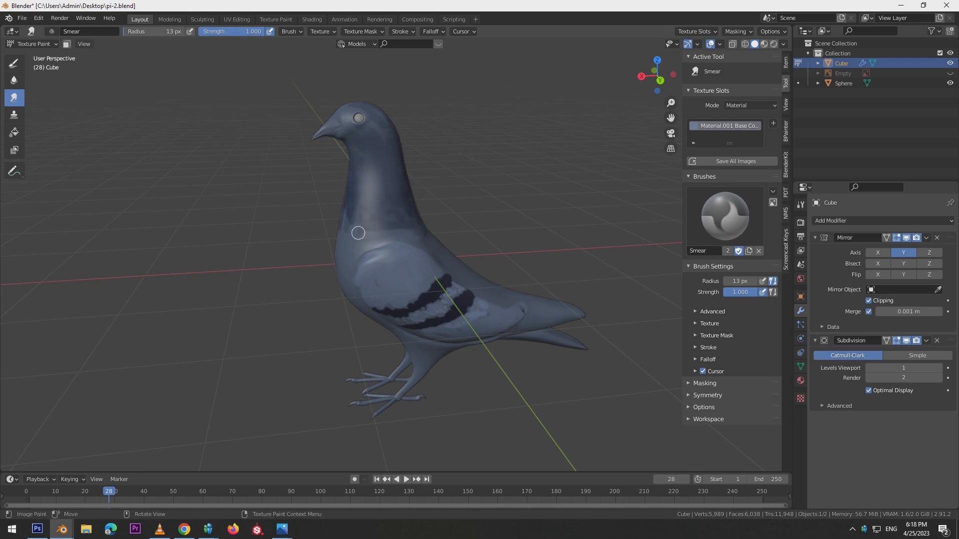
key("alt")
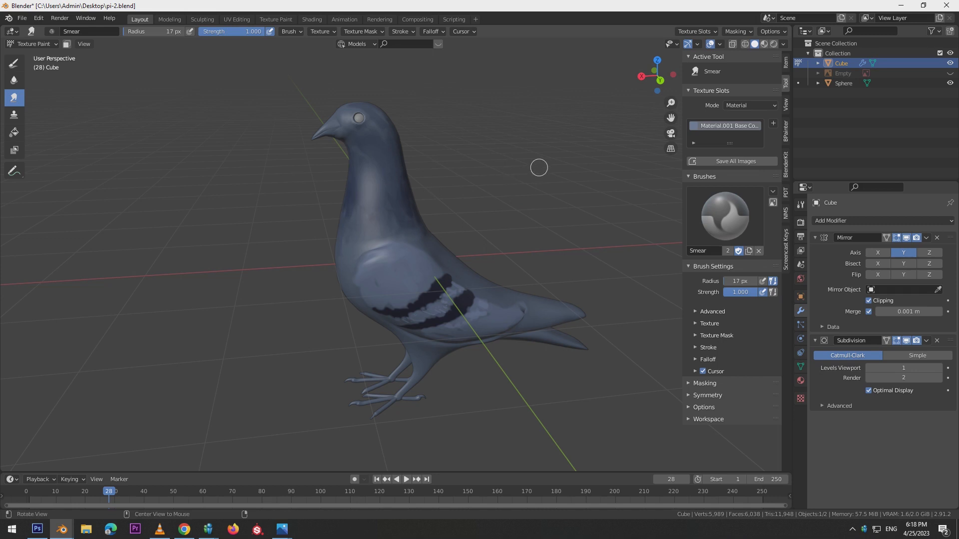
middle_click_drag(539, 165, 554, 155)
middle_click_drag(516, 241, 547, 242, "alt")
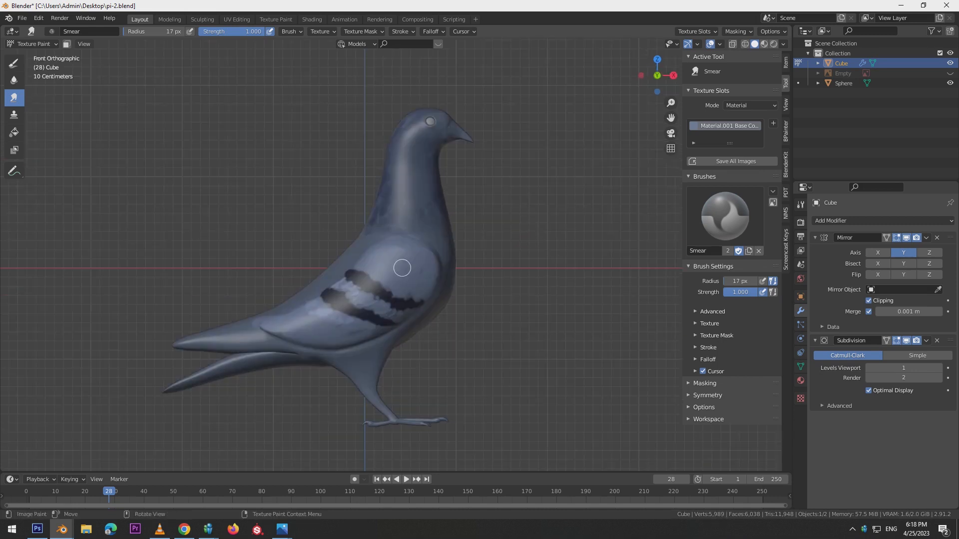
Step: Smear the paint where the neck meets the wing and back, using a radius up to 26 px
mouse_move(549, 250)
middle_mouse_down()
mouse_move(500, 250)
mouse_move(562, 249)
middle_mouse_up()
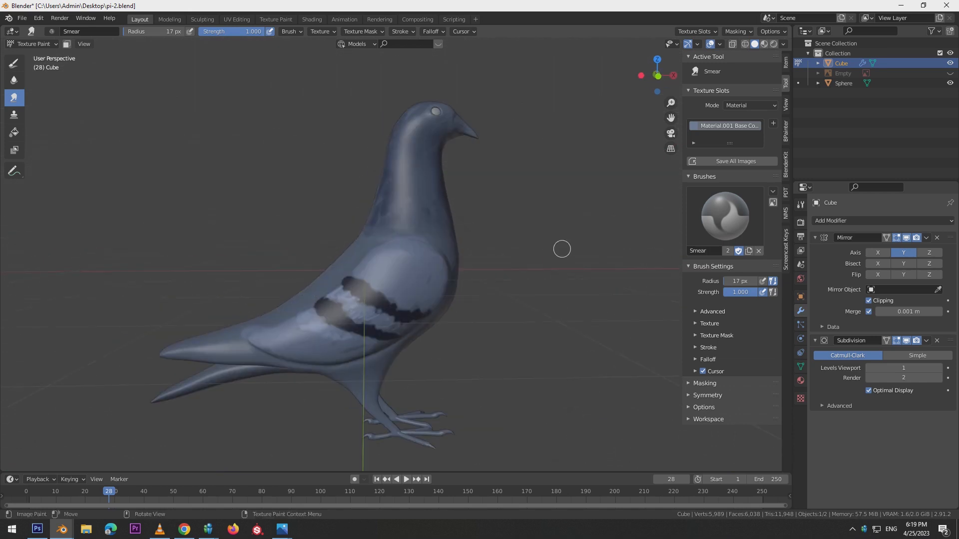
left_click_drag(349, 265, 411, 209, "alt")
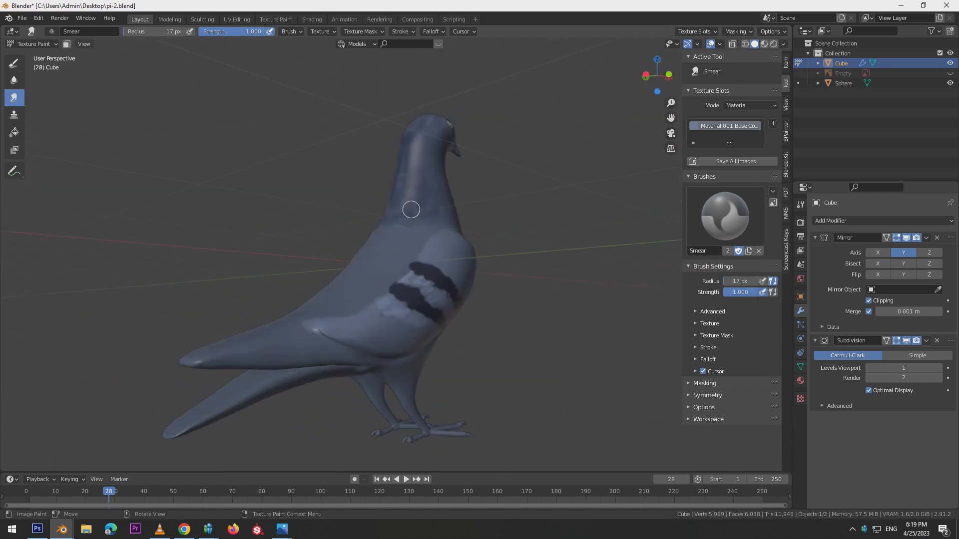
mouse_move(278, 328)
left_mouse_down("alt")
mouse_move(555, 139)
mouse_move(453, 312)
mouse_move(386, 242)
left_mouse_up("alt")
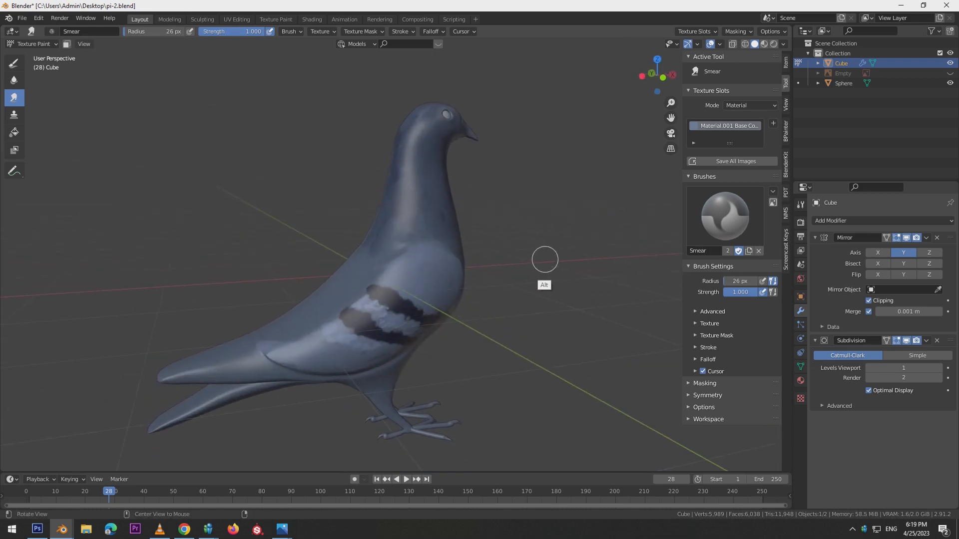
left_click_drag(544, 260, 432, 178, "alt")
left_click_drag(374, 248, 398, 188)
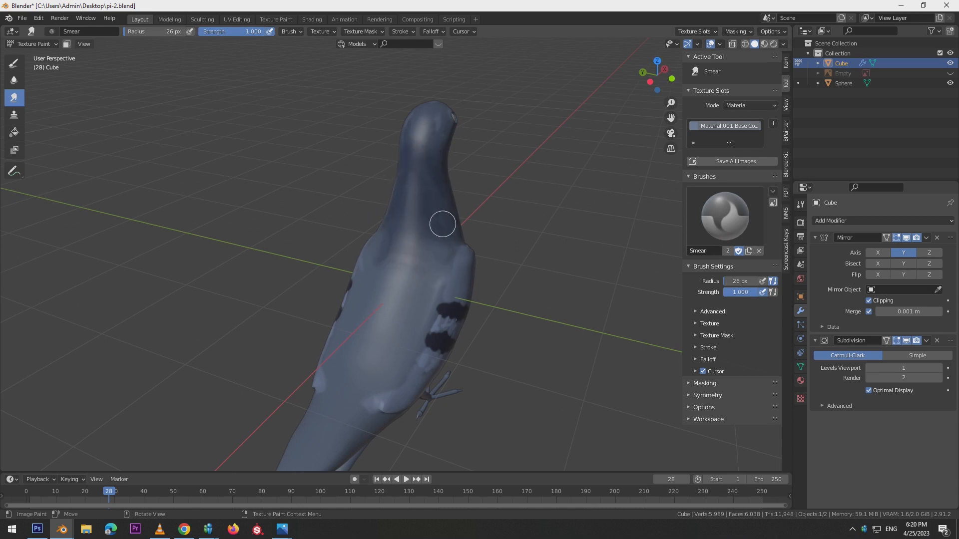
Step: Smooth the dark tint around the neck and its nape with the 26 px Smear brush
left_click_drag(523, 263, 438, 229, "alt")
mouse_move(577, 200)
left_mouse_down("alt")
mouse_move(419, 97)
mouse_move(449, 111)
left_mouse_up("alt")
mouse_move(555, 168)
left_mouse_down("alt")
mouse_move(602, 163)
mouse_move(594, 181)
left_mouse_up("alt")
left_click_drag(542, 205, 579, 204, "alt")
left_click_drag(499, 212, 579, 209, "alt")
left_click_drag(391, 193, 430, 230, "alt")
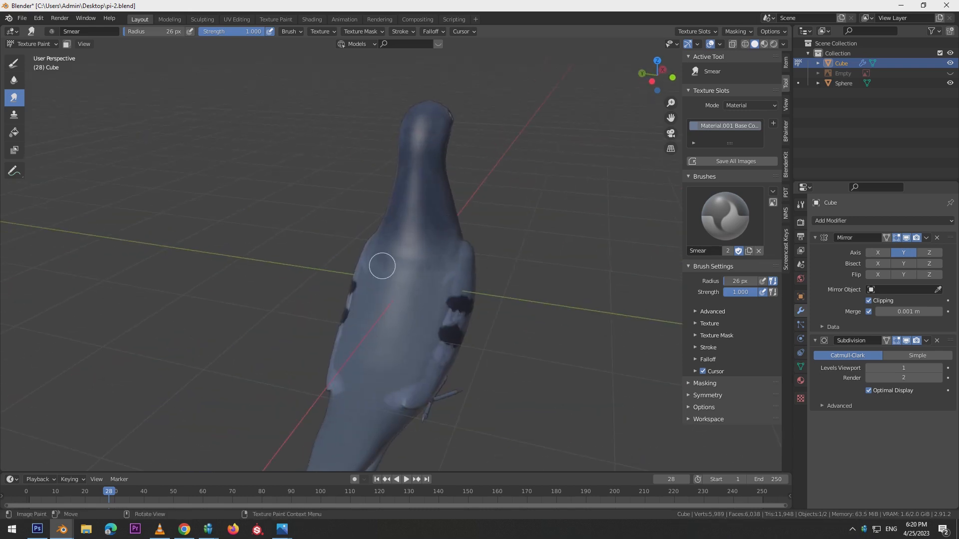
Step: Smear the colour across the back and along the wing edges towards the tail
left_click_drag(382, 282, 490, 236, "alt")
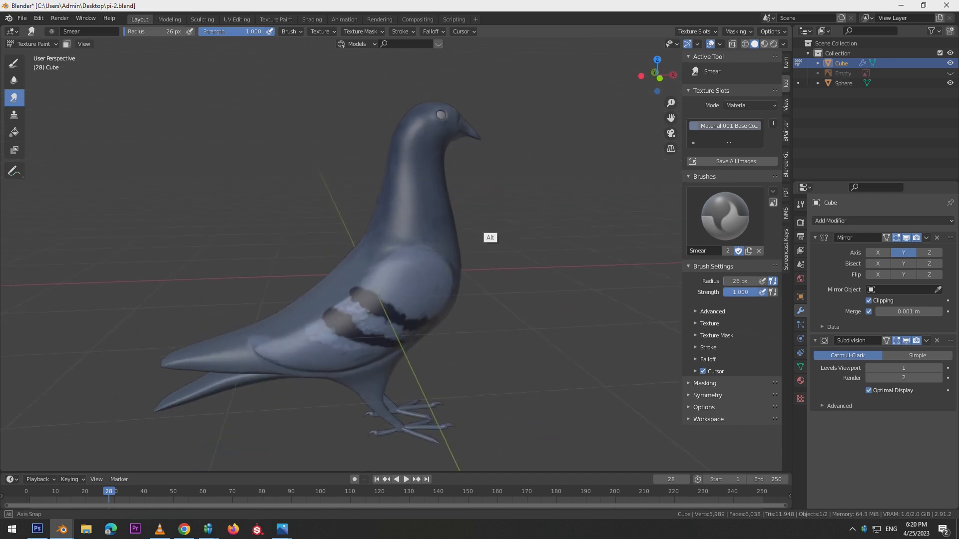
left_click_drag(567, 287, 379, 325, "alt")
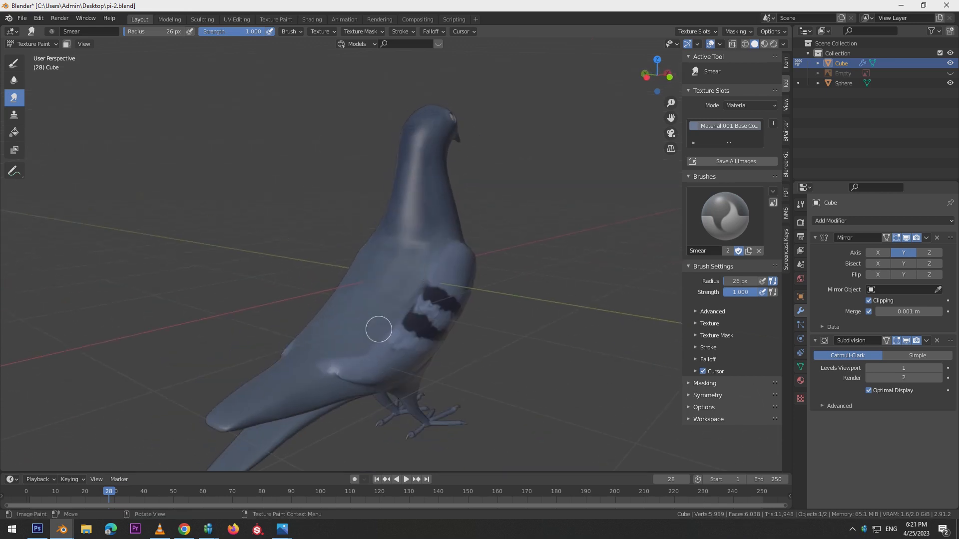
mouse_move(332, 355)
left_mouse_down("alt")
mouse_move(510, 389)
mouse_move(503, 396)
left_mouse_up("alt")
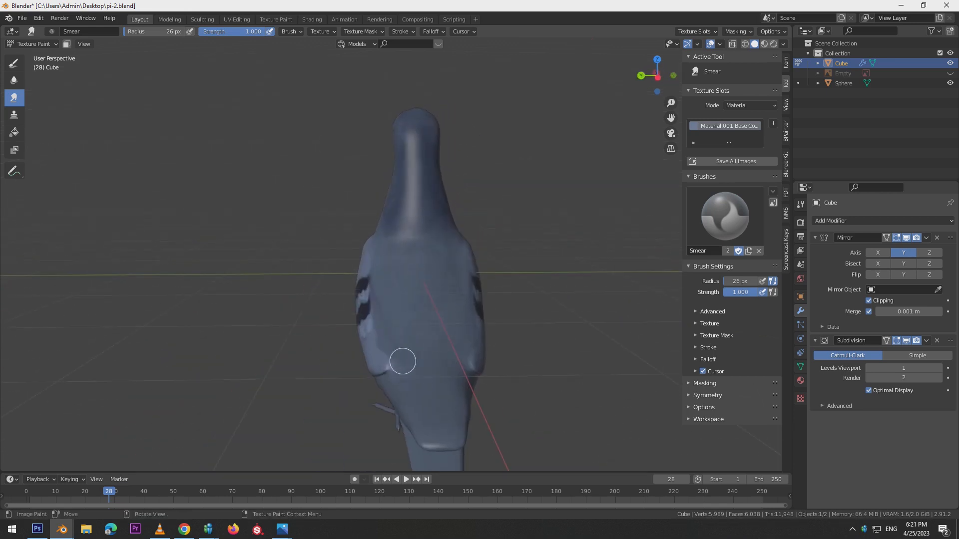
left_click_drag(479, 343, 460, 353, "alt")
mouse_move(533, 372)
left_mouse_down("alt")
mouse_move(646, 280)
mouse_move(378, 264)
left_mouse_up("alt")
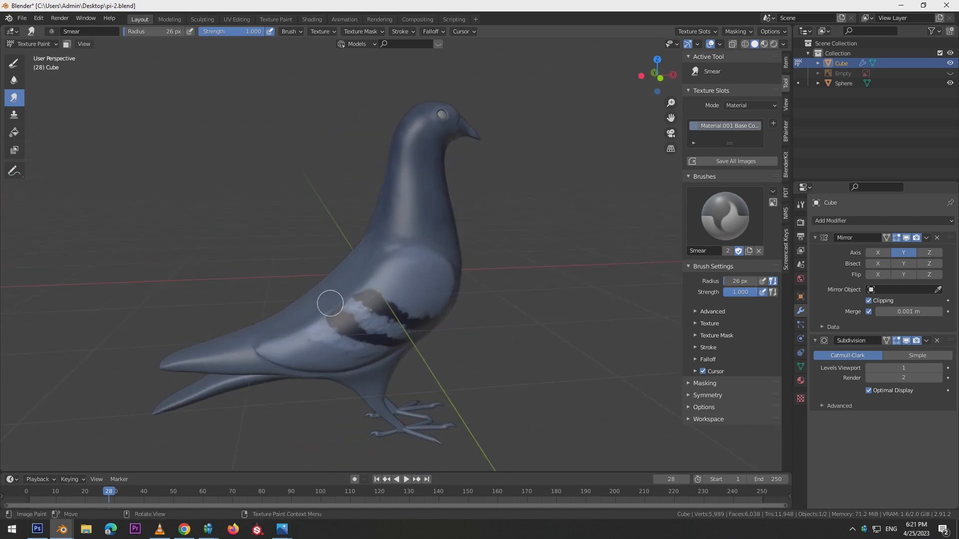
Step: Refine the edges of the wing bars from the front view with a 13 px Smear brush
key("KP_1")
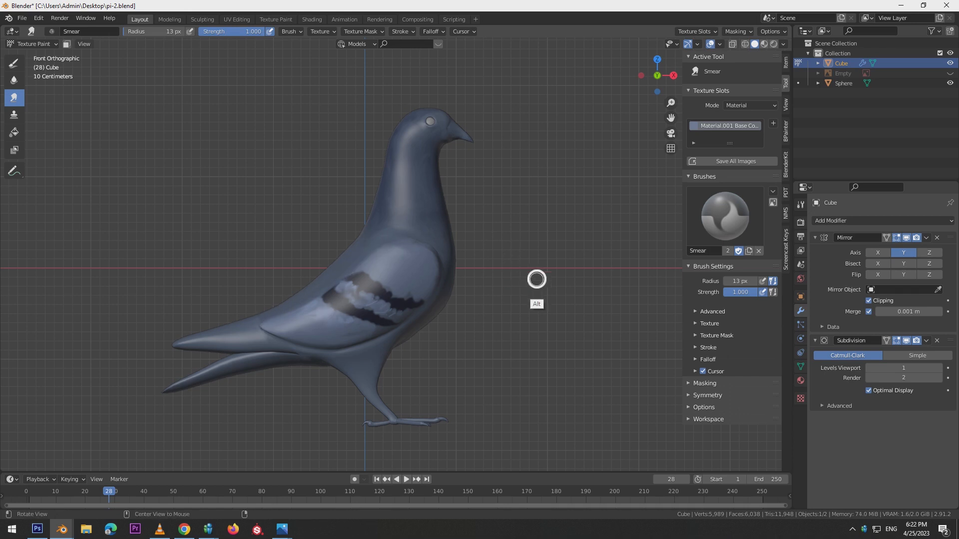
middle_click_drag(556, 265, 582, 343)
mouse_move(393, 263)
middle_mouse_down()
mouse_move(415, 365)
mouse_move(576, 340)
mouse_move(490, 313)
mouse_move(525, 273)
middle_mouse_up()
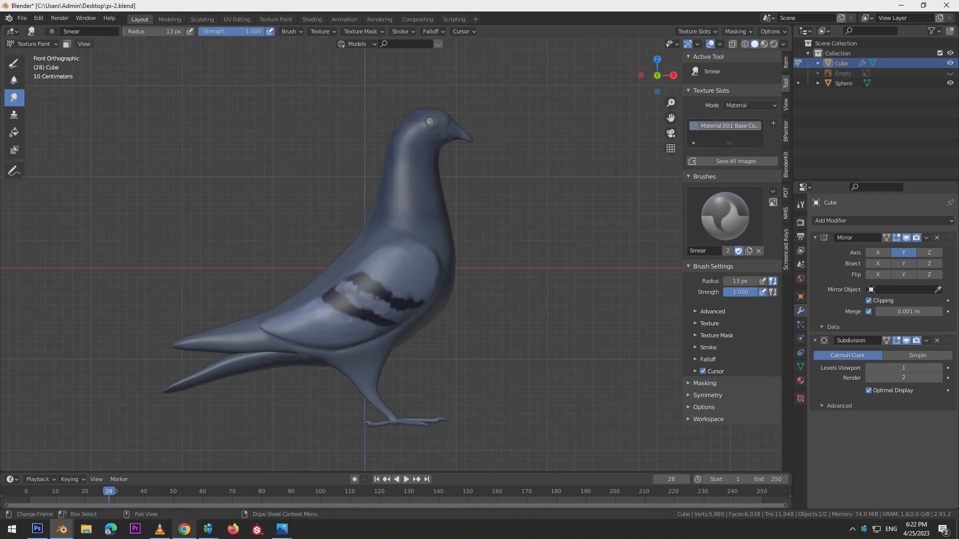
Step: Paint a darker navy patch below the eye and behind the beak with the 13 px Draw brush
left_click(15, 65)
left_click(144, 32)
left_click_drag(212, 94, 212, 106)
left_click_drag(421, 144, 439, 129)
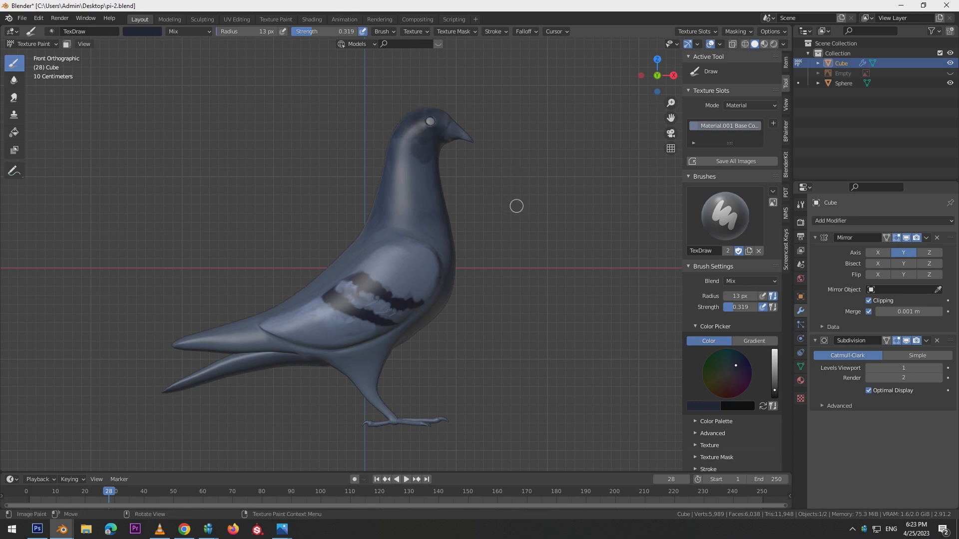
Step: Darken the cheek and upper throat with navy strokes, reducing the Draw brush radius to 5 px for the finer areas
middle_click_drag(505, 175, 428, 122)
left_click_drag(420, 155, 436, 170)
middle_click_drag(535, 135, 487, 121)
key("bracketleft")
key("bracketleft")
key("bracketleft")
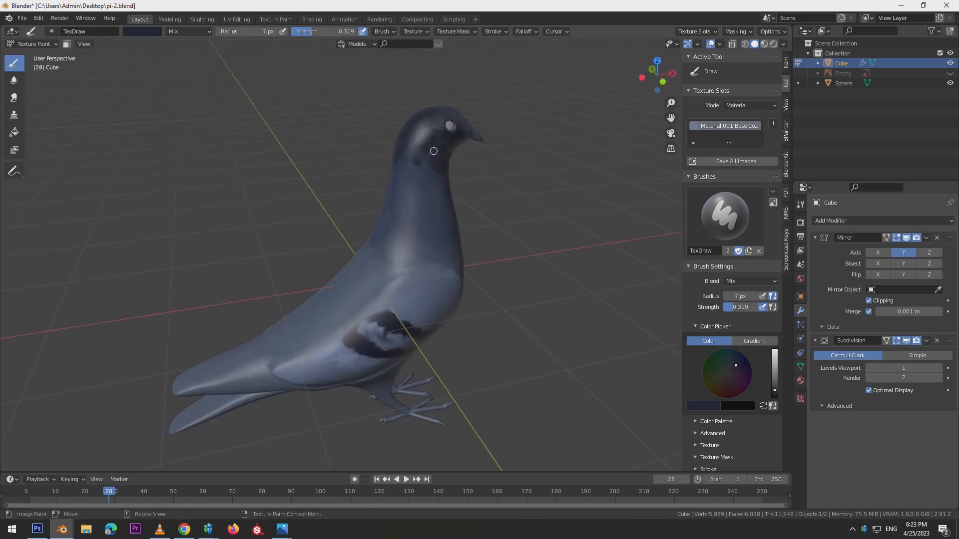
key("KP_1")
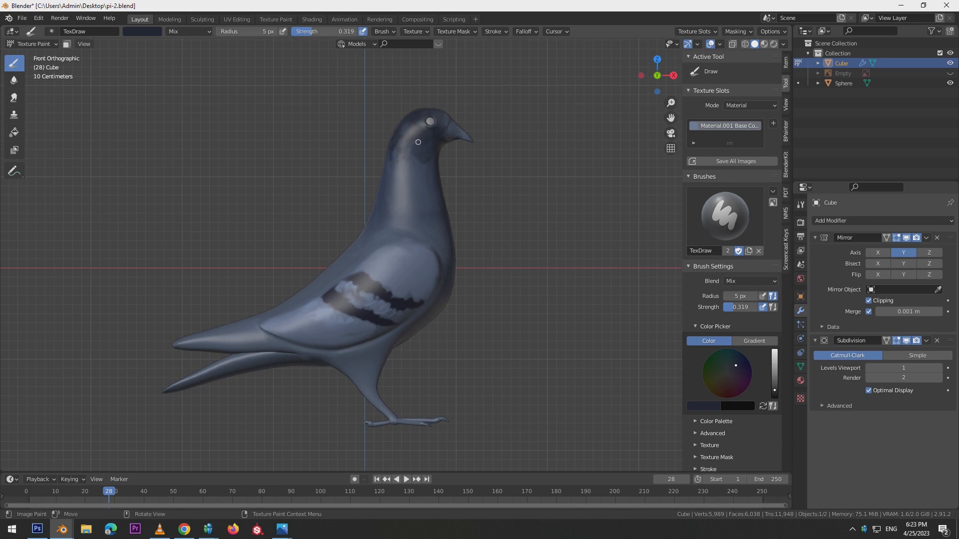
left_click_drag(421, 152, 427, 166)
Step: Extend the navy tint down the side of the neck with a 14 px Draw brush, checking the reference image in the browser
key("bracketright")
key("bracketright")
key("bracketright")
key("bracketright")
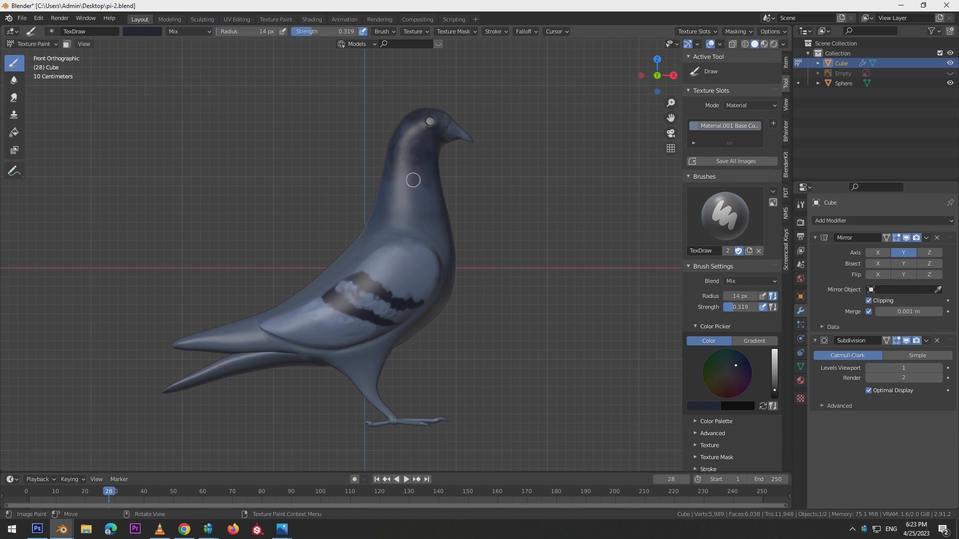
left_click(185, 530)
left_click(185, 530)
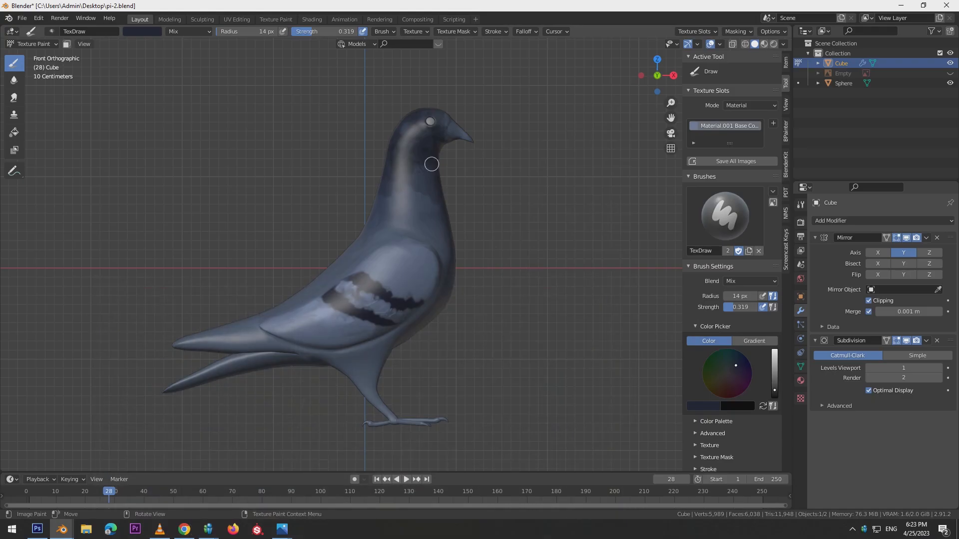
Step: Paint the nape, the back of the neck and the throat dark navy with the 14 px Draw brush
middle_click_drag(532, 210, 445, 127)
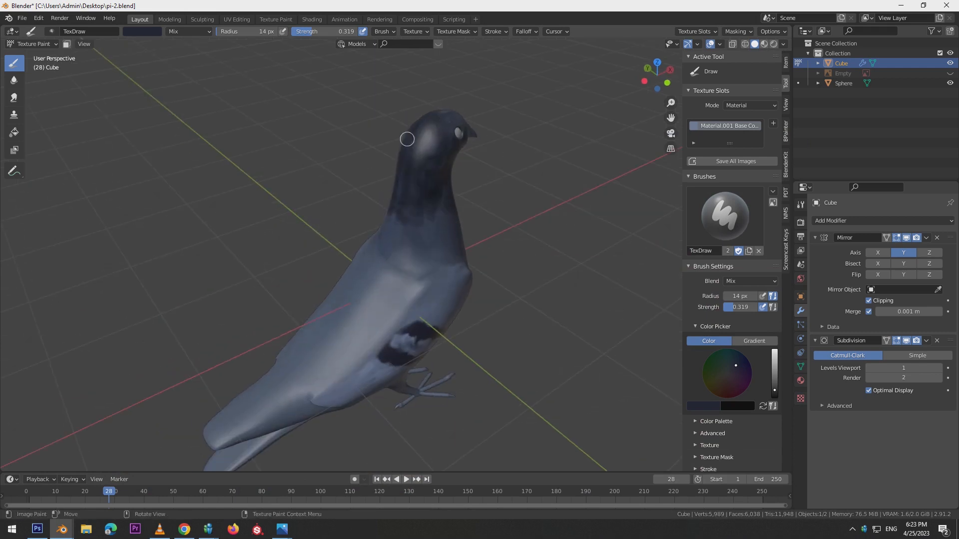
middle_click_drag(572, 247, 558, 207)
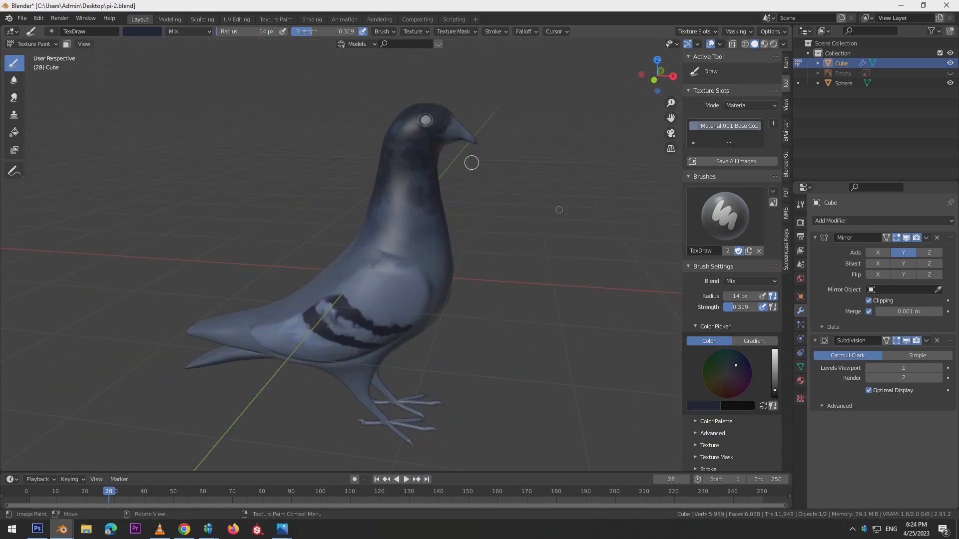
left_click_drag(440, 211, 529, 208, "alt")
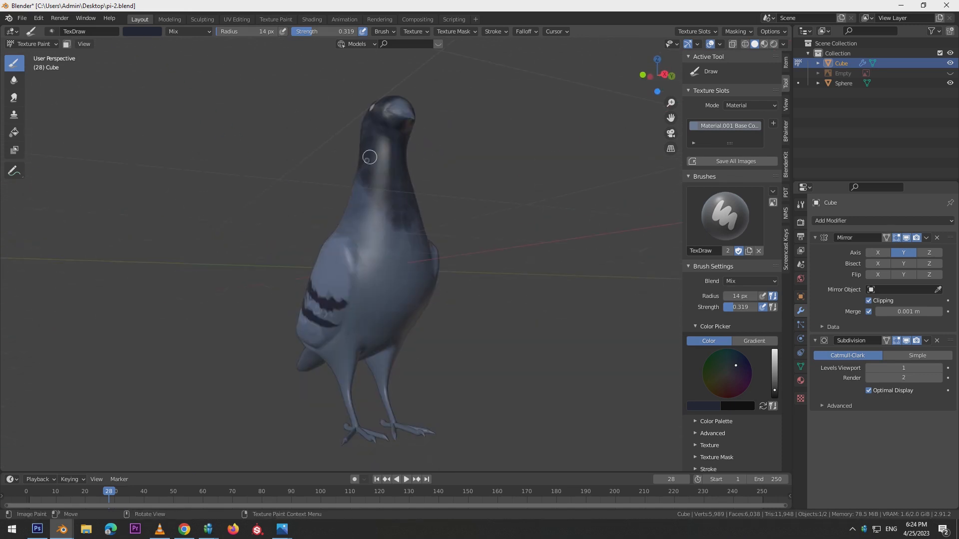
middle_click_drag(365, 172, 407, 175)
mouse_move(499, 190)
middle_mouse_down()
mouse_move(405, 209)
mouse_move(424, 253)
mouse_move(603, 265)
middle_mouse_up()
key("KP_1")
Step: Blend the lower edge of the navy tint into the neck and breast with the Smear brush at 22 px and 15 px
left_click(14, 97)
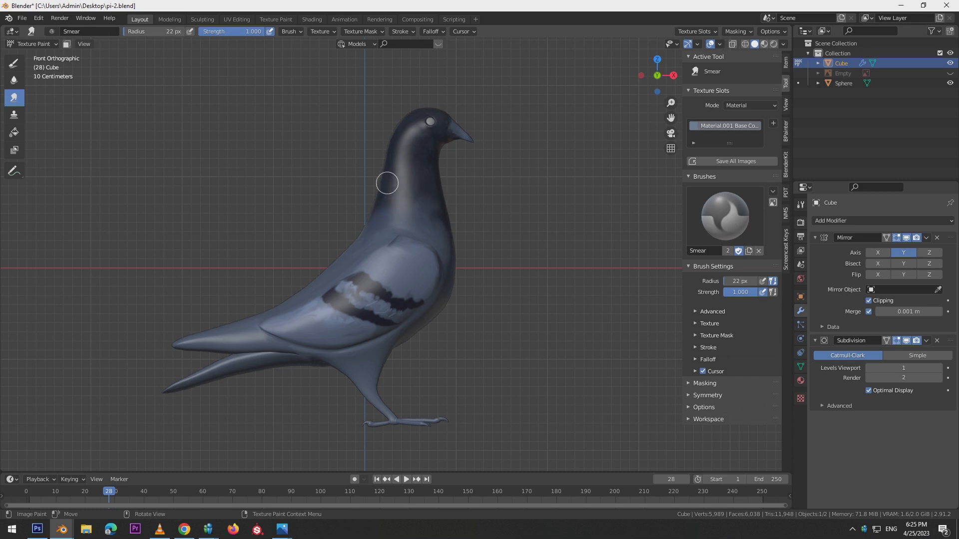
middle_click_drag(547, 188, 439, 250)
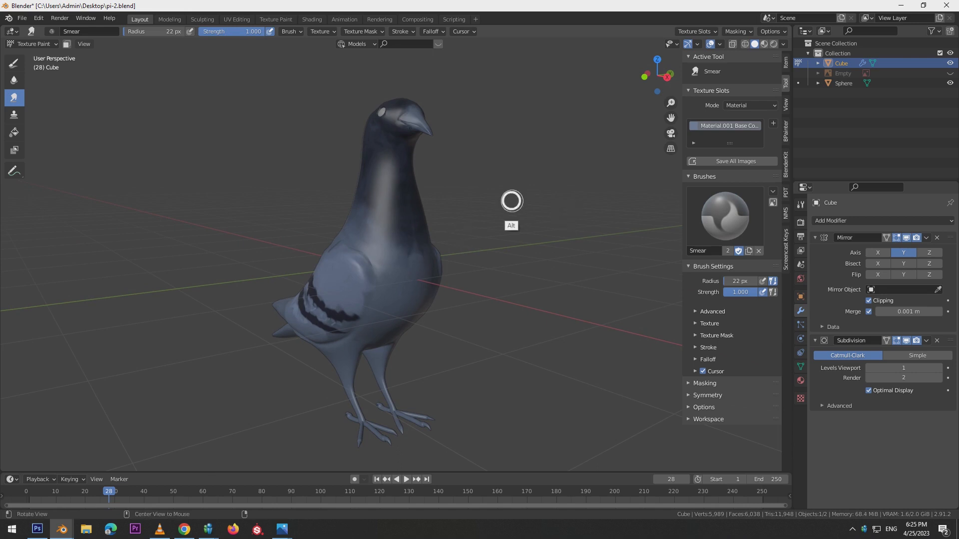
middle_click_drag(528, 197, 396, 258)
left_click_drag(400, 225, 394, 268)
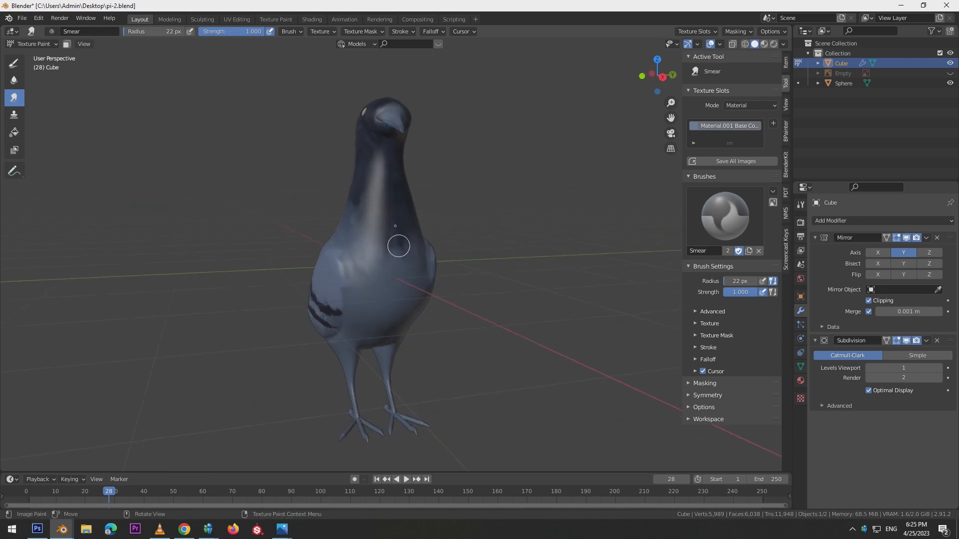
middle_click_drag(424, 216, 394, 220)
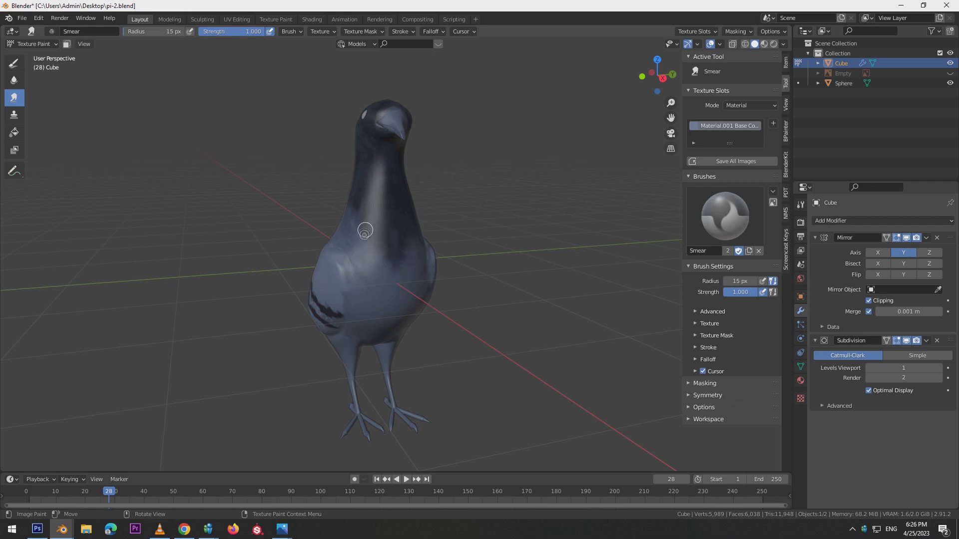
mouse_move(353, 199)
middle_mouse_down()
mouse_move(405, 226)
mouse_move(428, 206)
middle_mouse_up()
Step: Smear thin feather-like streaks around the base of the neck, reducing the Smear brush radius to 2 px
key("bracketleft")
middle_click_drag(509, 237, 416, 214)
middle_click_drag(507, 239, 412, 232)
middle_click_drag(417, 265, 392, 225)
middle_click_drag(487, 222, 541, 224)
key("KP_1")
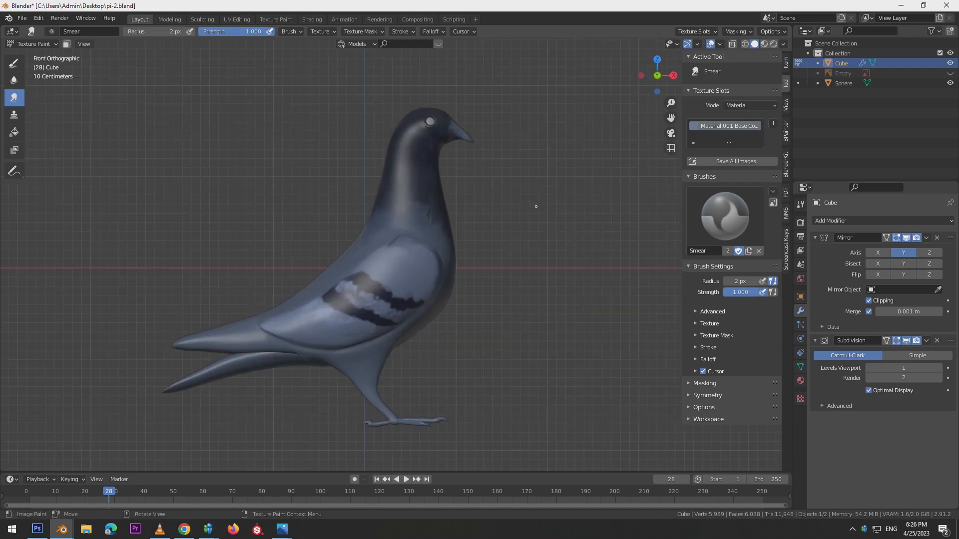
Step: Check the reference and paint green flecks along the back of the neck with a 6 px Draw brush at strength 0.593
left_click(184, 529)
left_click(185, 529)
left_click(14, 63)
left_click(142, 32)
left_click(158, 58)
left_click(209, 88)
left_click(149, 61)
scroll(405, 115, "up", 1)
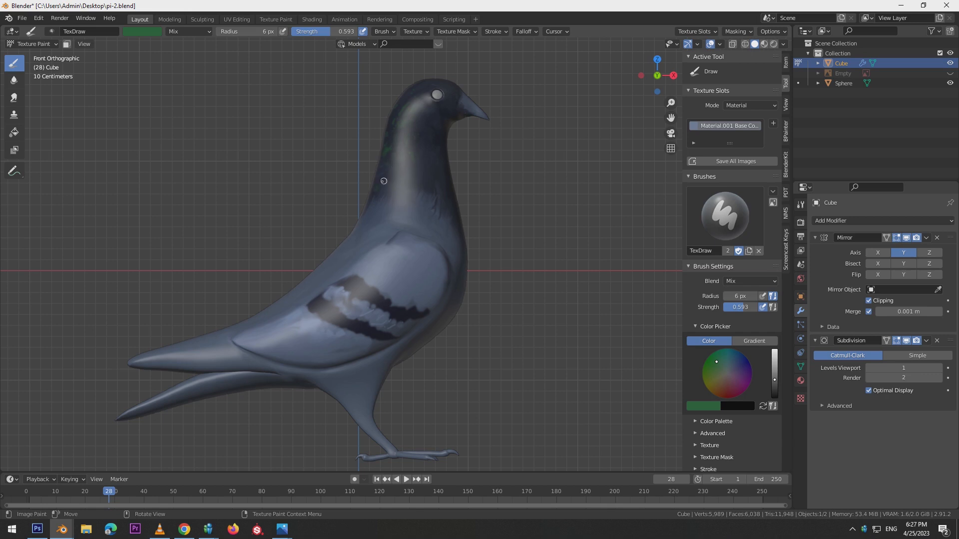
Step: Add green flecks across the nape from behind with a 4 px Draw brush
mouse_move(545, 204)
middle_mouse_down()
mouse_move(610, 241)
mouse_move(637, 236)
middle_mouse_up()
key("bracketleft")
key("bracketleft")
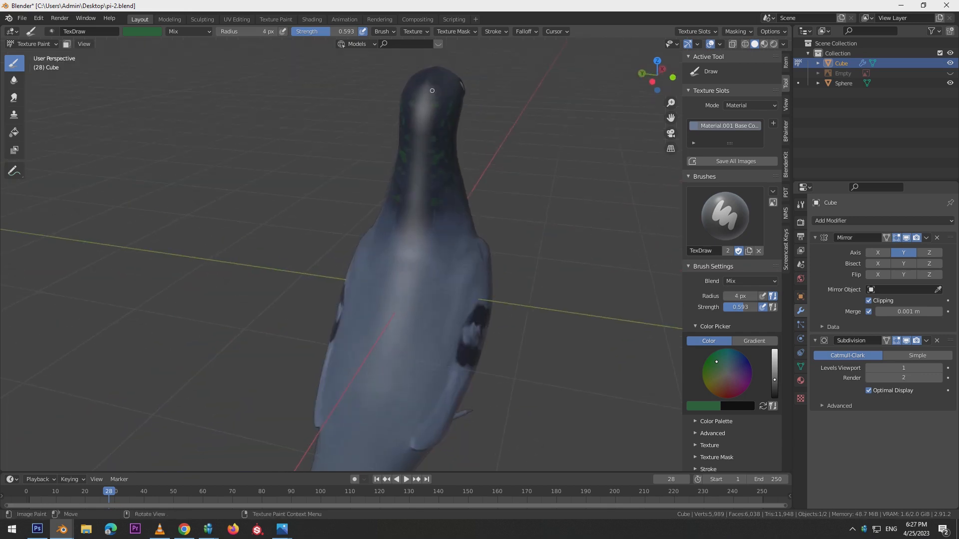
middle_click_drag(570, 181, 576, 183)
Step: Change the brush colour to blue-violet and paint flecks down the front side of the neck at 4 to 5 px
left_click(142, 31)
left_click(182, 69)
left_click(208, 68)
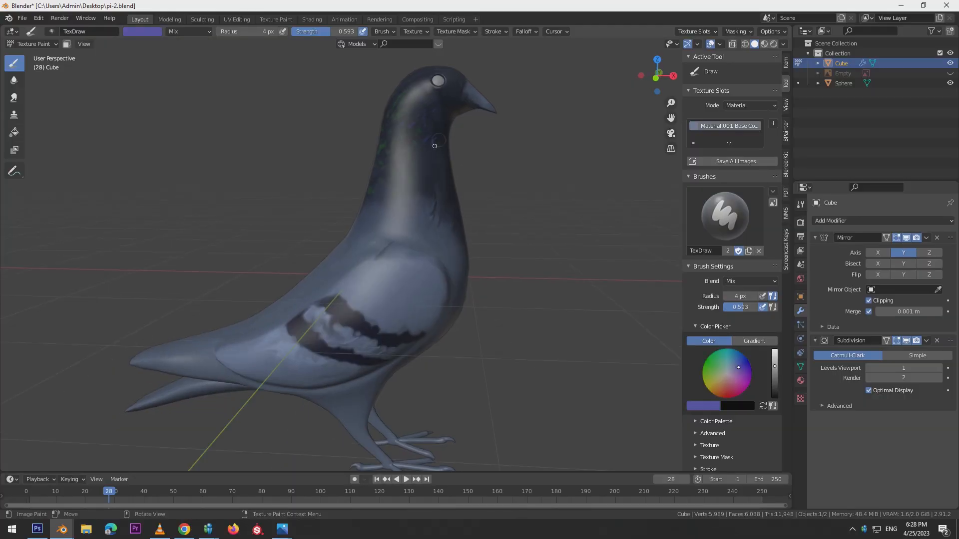
middle_click_drag(538, 204, 431, 199)
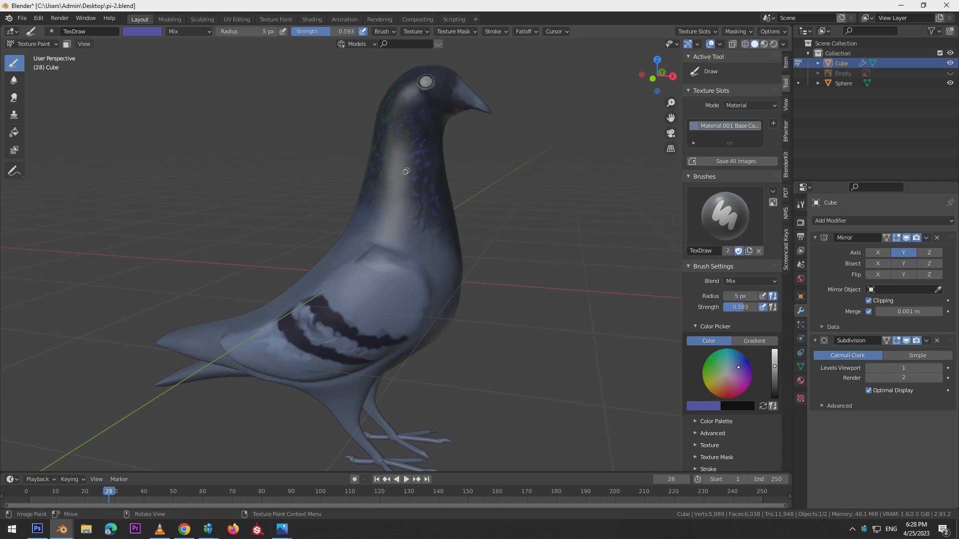
Step: Darken the blue-violet brush colour and add fine 1 px flecks around the neck and head, raising the strength to 0.667
middle_click_drag(461, 159, 437, 115)
left_click(145, 32)
left_click_drag(208, 49, 208, 84)
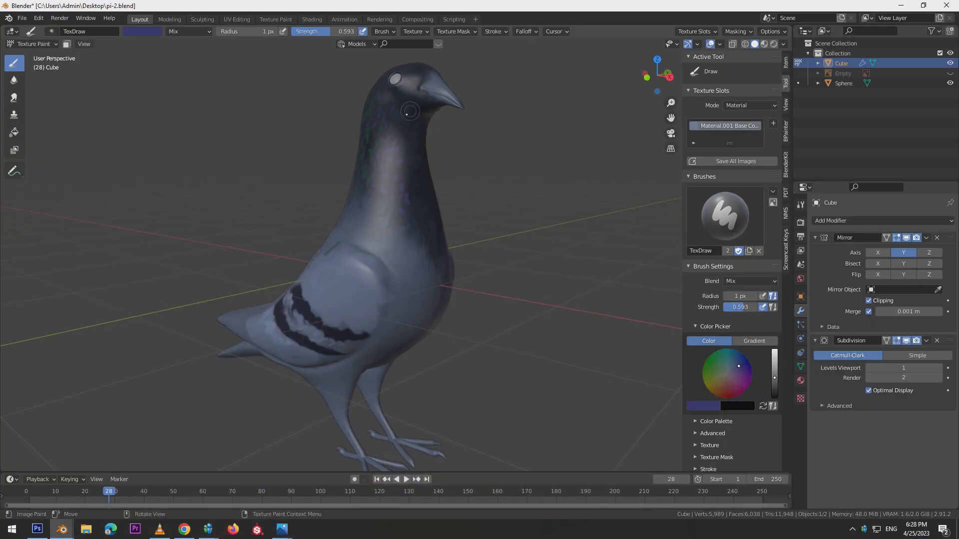
middle_click_drag(555, 208, 594, 220)
middle_click_drag(460, 137, 464, 102, "ctrl")
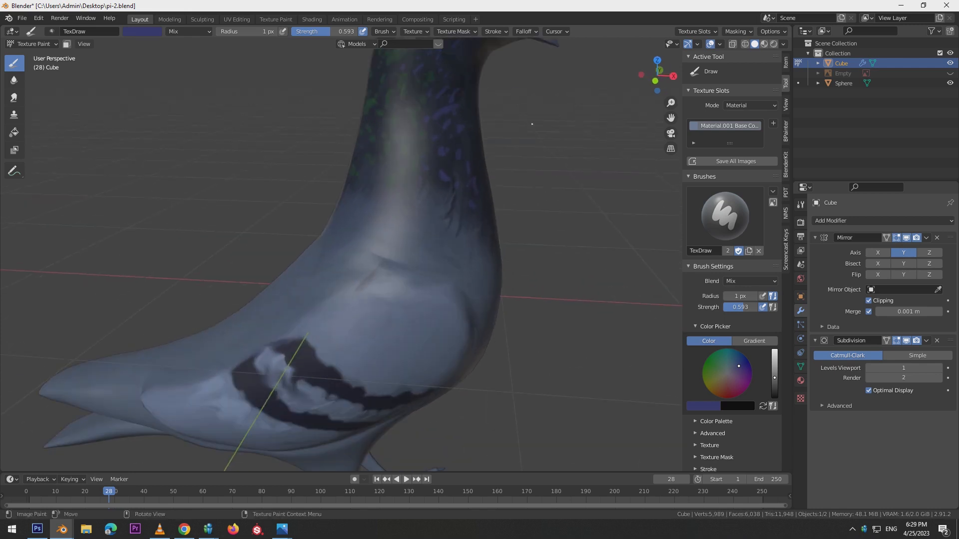
middle_click_drag(554, 217, 504, 350, "shift")
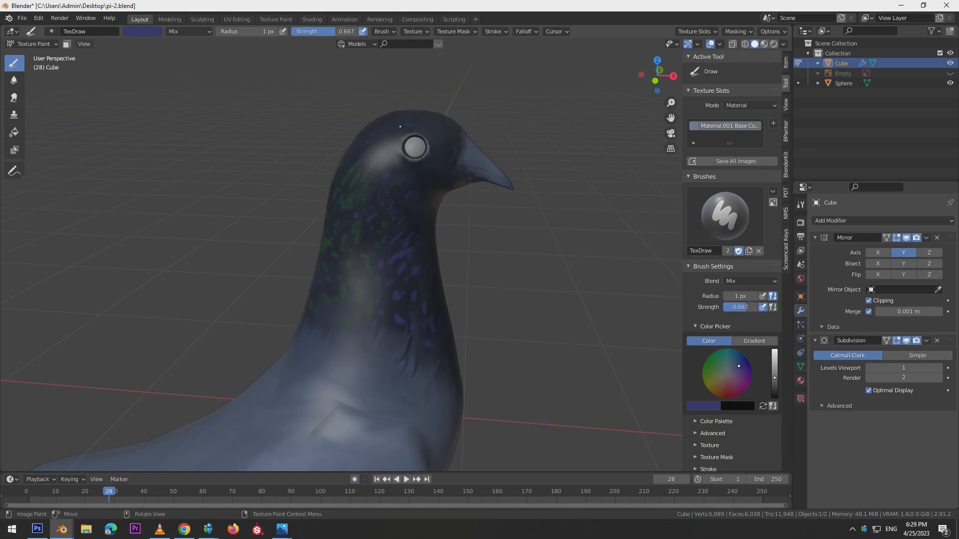
Step: Set the brush colour to H 0.631, S 0.491, V 0.533 and fleck the crown at 4 px, undoing the unwanted strokes
left_click(145, 32)
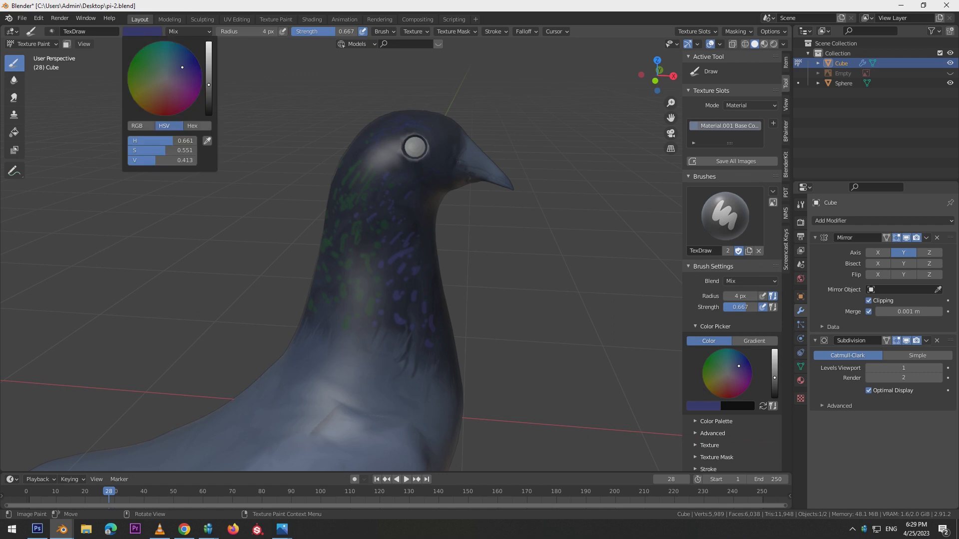
left_click(208, 73)
left_click_drag(389, 124, 384, 131)
key("ctrl+z")
left_click(145, 32)
left_click(183, 64)
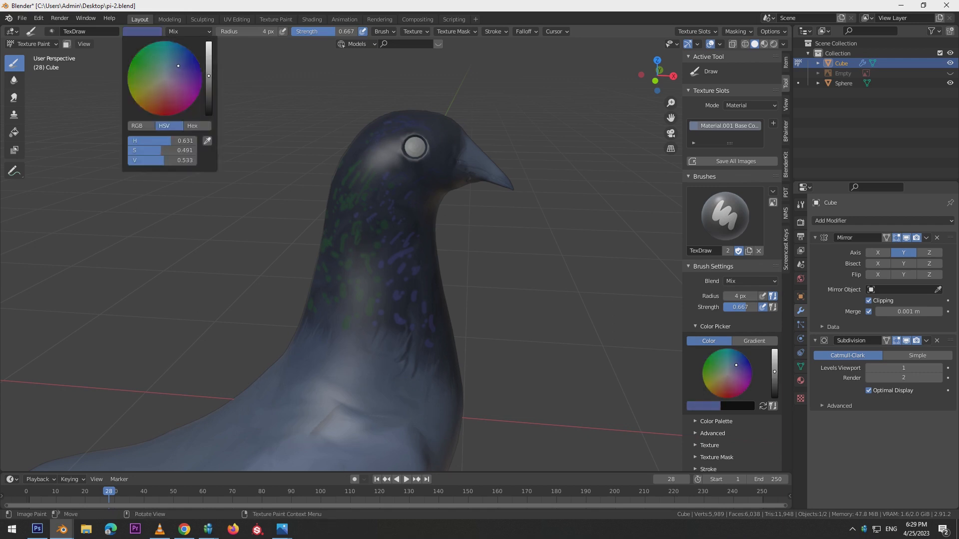
key("ctrl+z")
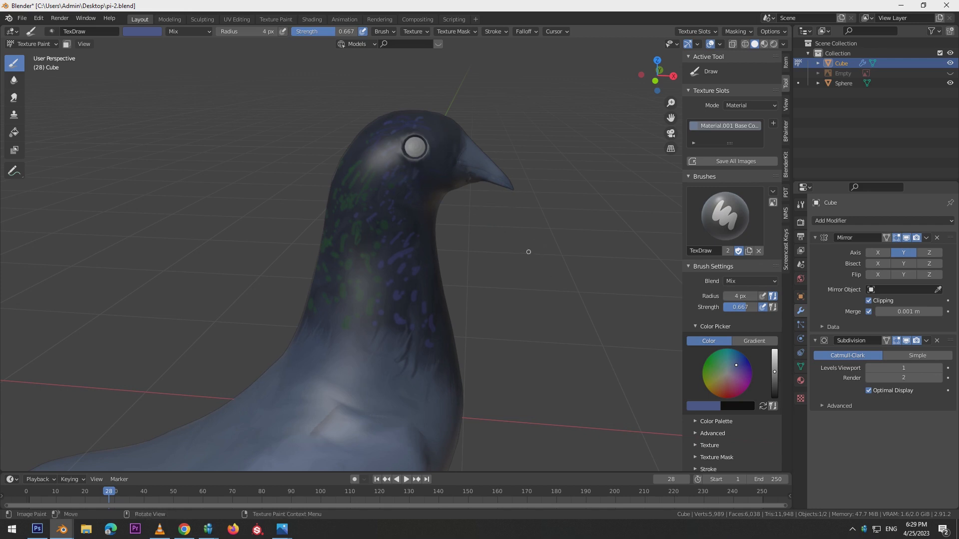
Step: Paint blue flecks over the throat and front of the neck at 2 px, then behind the beak in lighter blue at 6 px
middle_click_drag(546, 267, 345, 155)
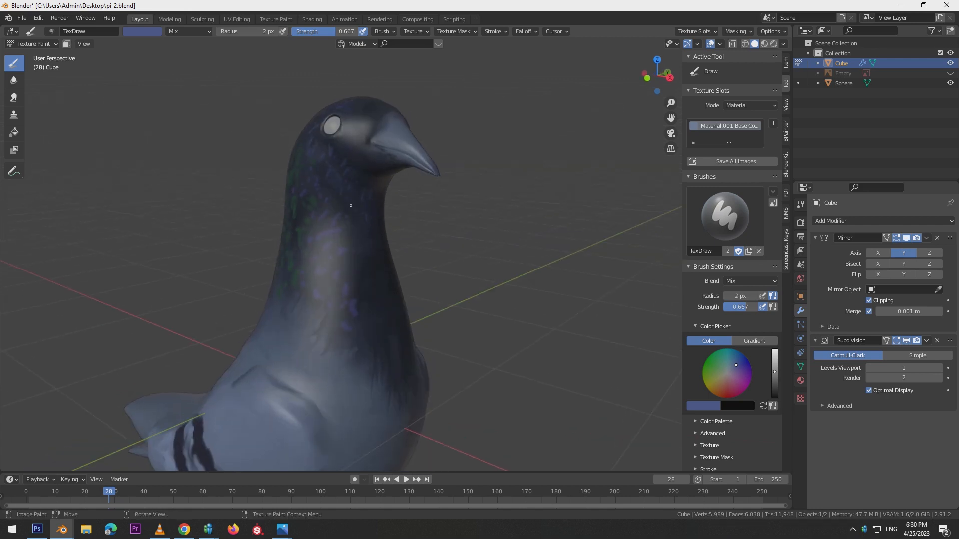
middle_click_drag(376, 196, 340, 191)
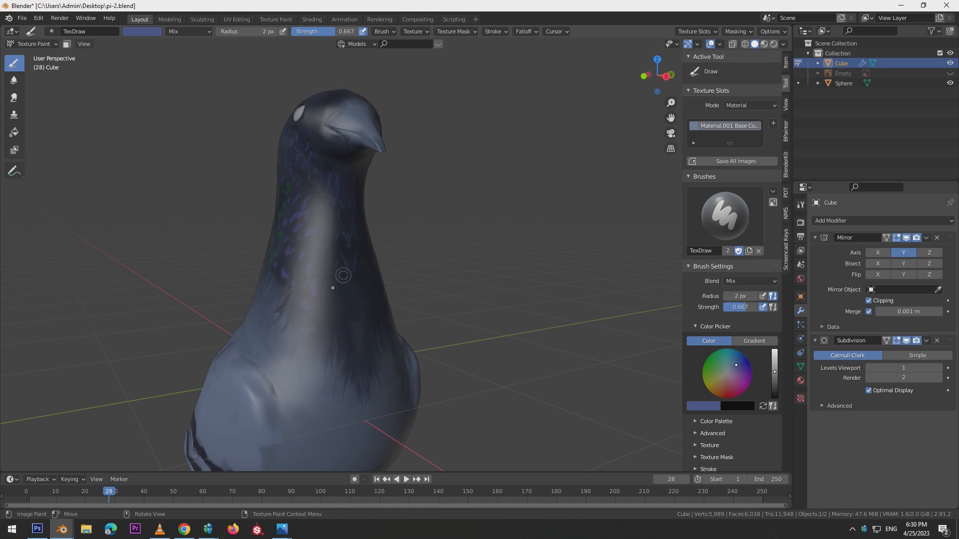
middle_click_drag(298, 265, 385, 250)
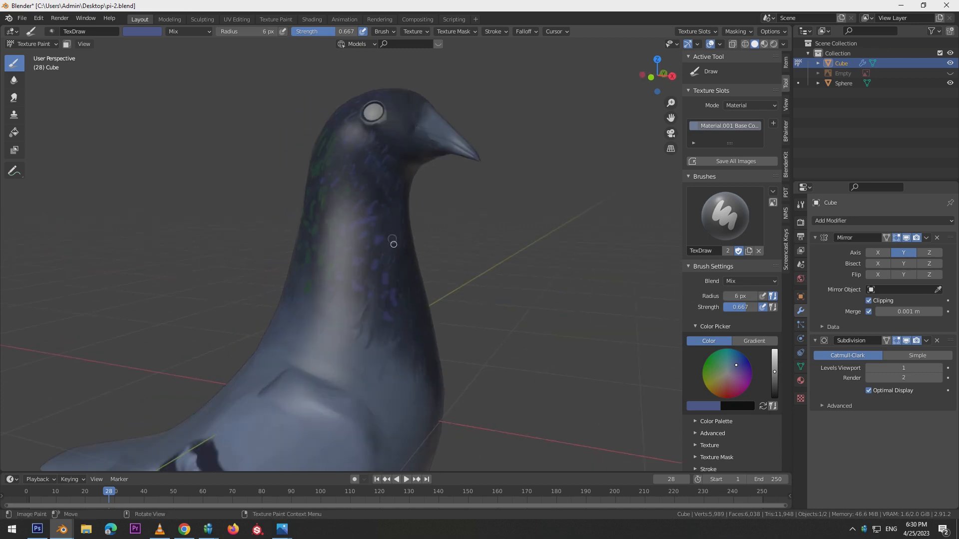
middle_click_drag(395, 165, 415, 145)
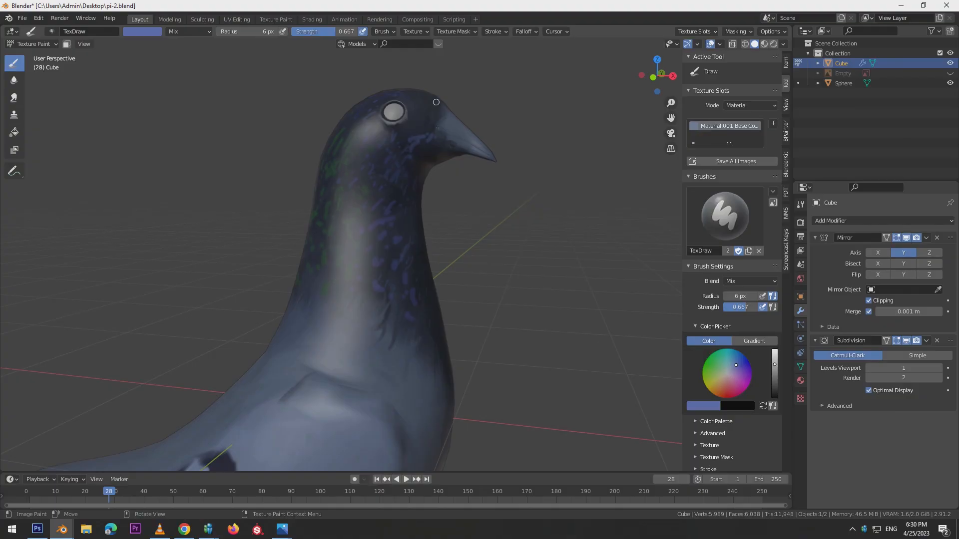
Step: Soften the green and blue flecks on the head, neck and nape with a 12 px Smear brush
left_click(14, 98)
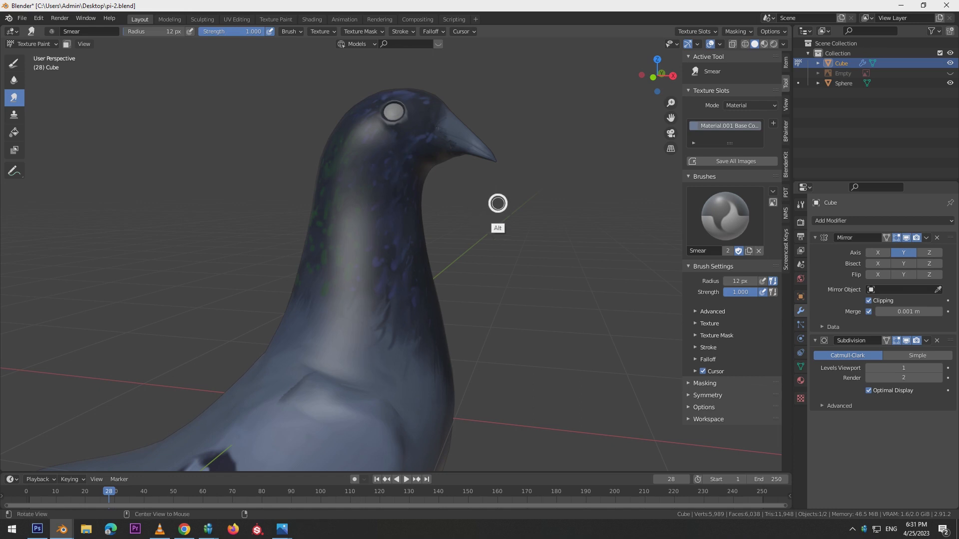
middle_click_drag(496, 203, 438, 209)
middle_click_drag(417, 248, 404, 224)
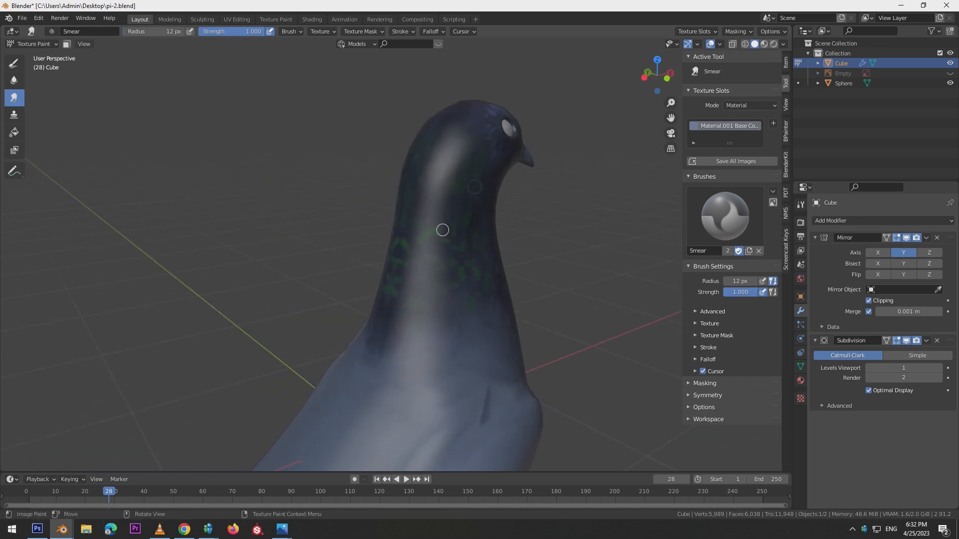
middle_click_drag(615, 253, 349, 274)
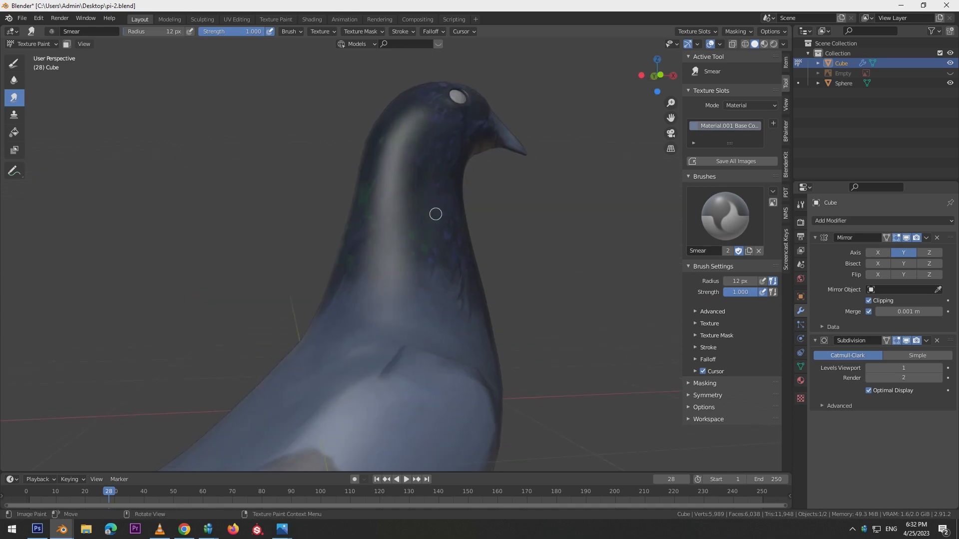
middle_click_drag(583, 300, 381, 118)
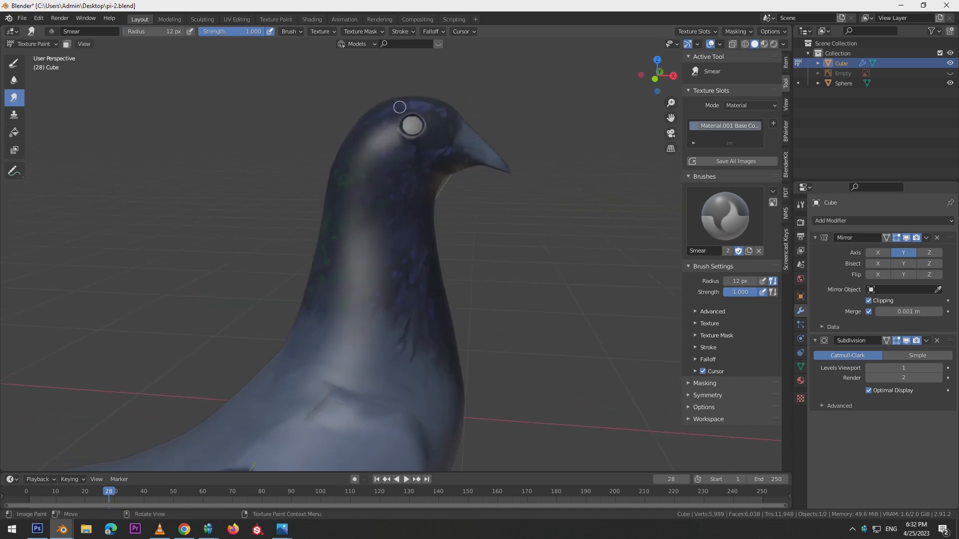
Step: Add more light blue flecks to the throat and base of the neck from the front view, reducing the Draw brush to 3 px
scroll(605, 195, "down", 3)
middle_click_drag(606, 195, 565, 225)
scroll(528, 276, "down", 3)
scroll(581, 319, "up", 3)
key("KP_1")
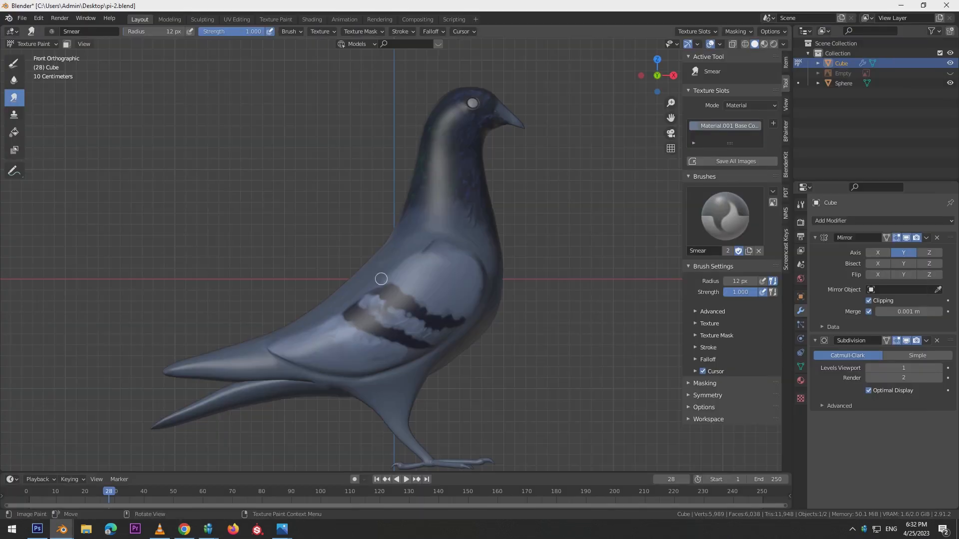
key("shift+space")
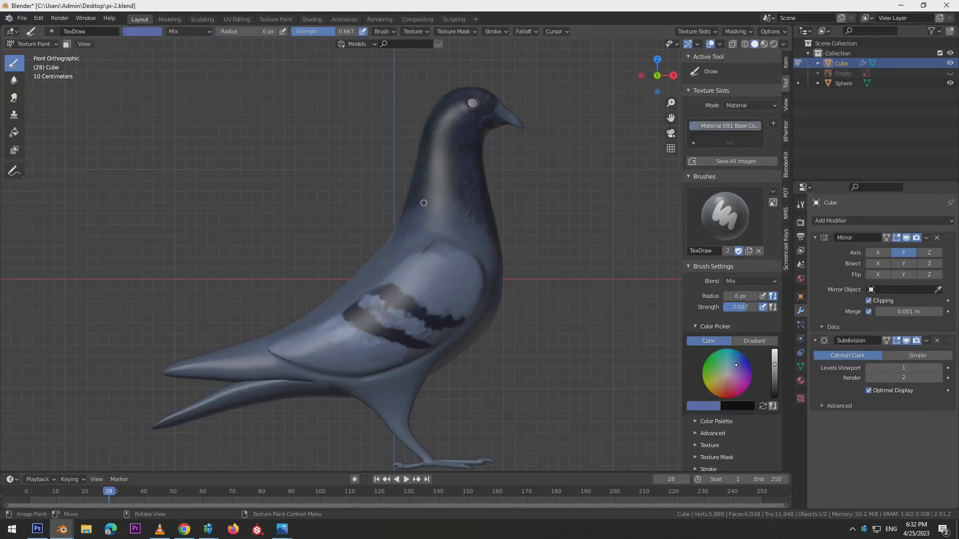
scroll(453, 131, "up", 2)
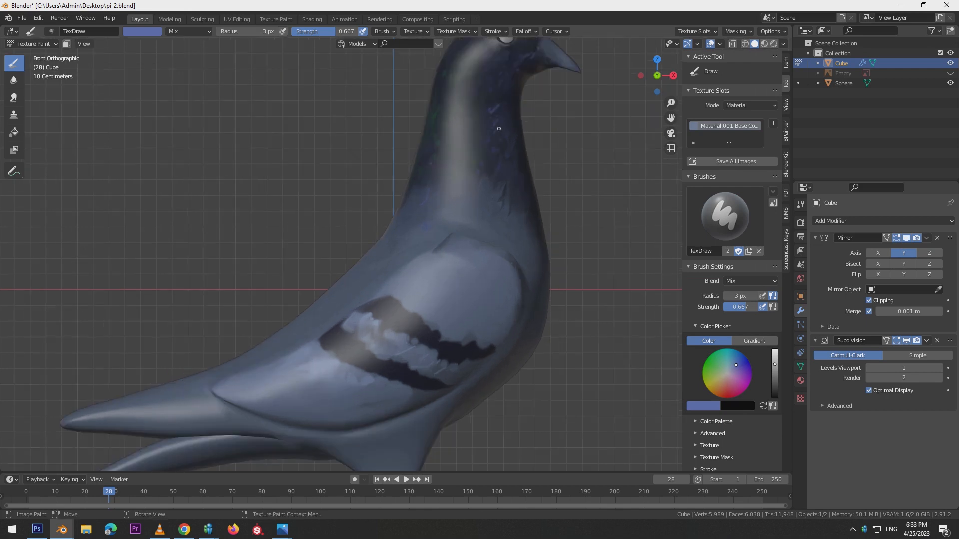
Step: Brighten the Draw brush's blue and paint it over the base of the beak and around the eye at 3 px
left_click(14, 96)
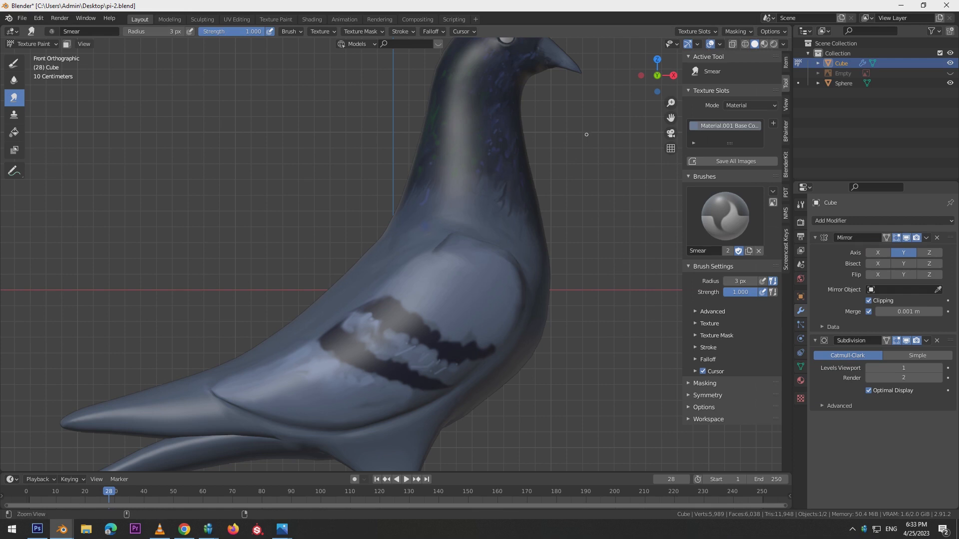
middle_click_drag(587, 135, 585, 95, "ctrl")
middle_click_drag(585, 95, 574, 249, "shift")
left_click(17, 65)
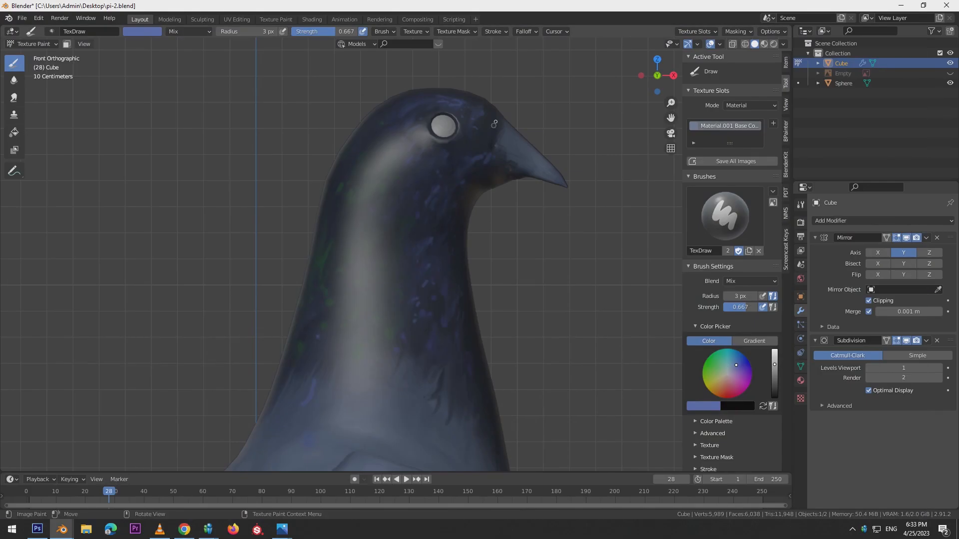
left_click(150, 32)
left_click(212, 50)
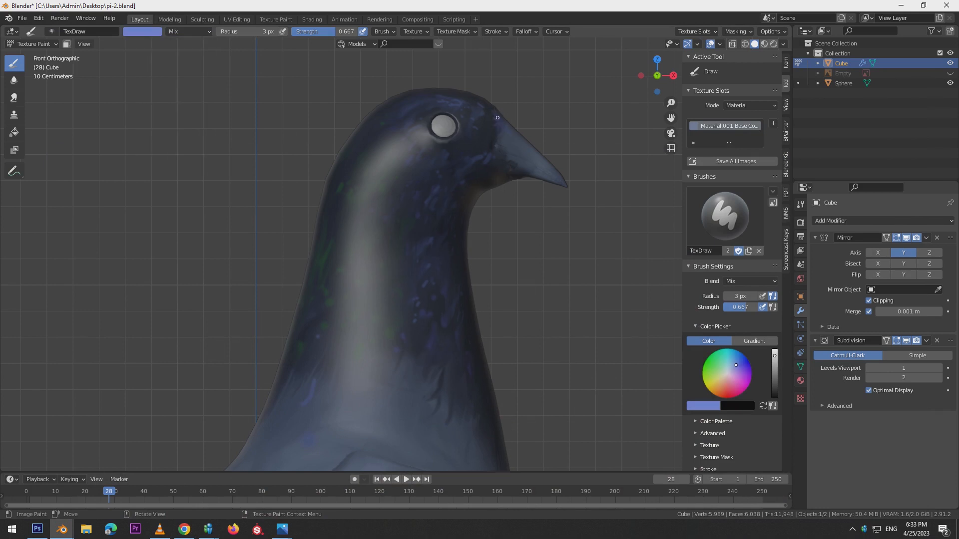
middle_click_drag(606, 278, 392, 164)
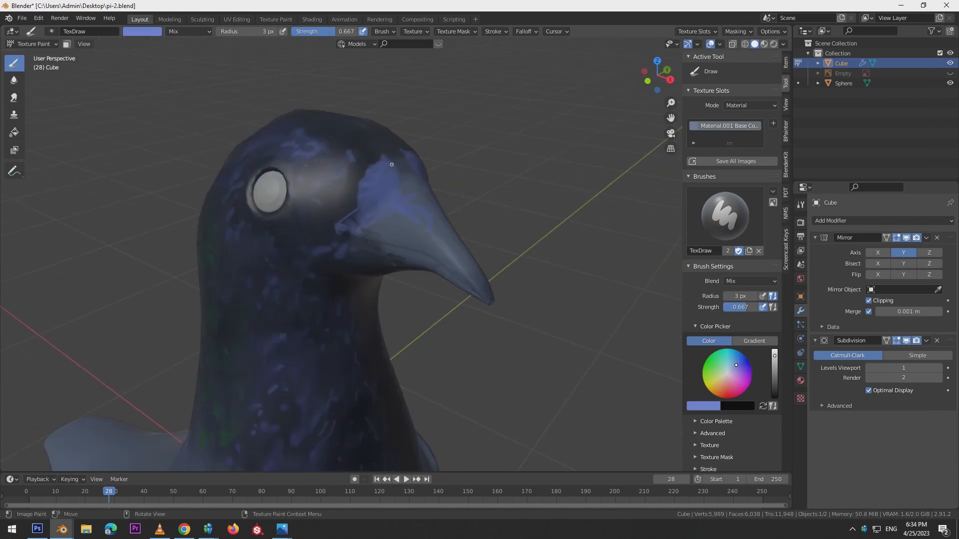
Step: Paint light lavender strokes over the base of the beak at 3 px and blend them with a 12 px Smear brush
left_click(149, 31)
left_click(171, 75)
left_click_drag(393, 158, 408, 186)
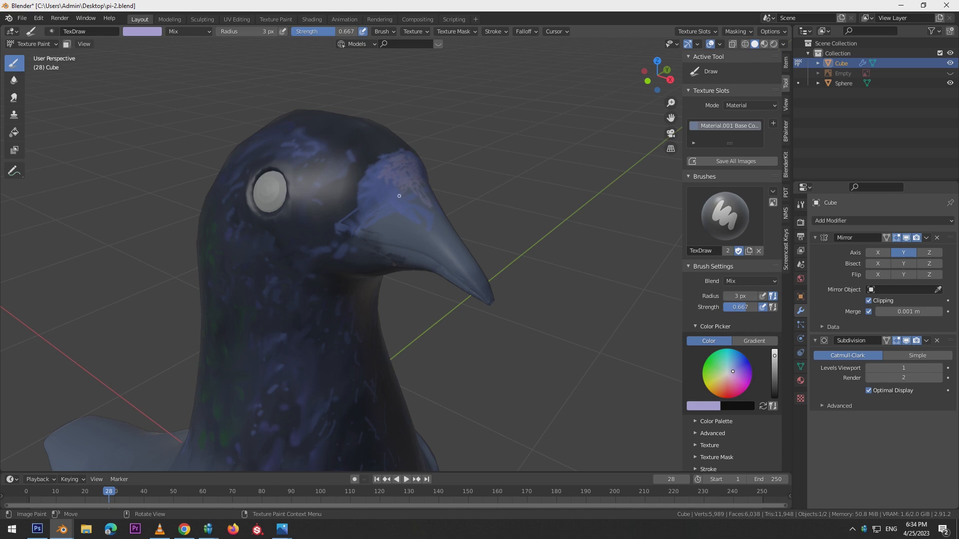
key("4")
left_click_drag(402, 149, 385, 171)
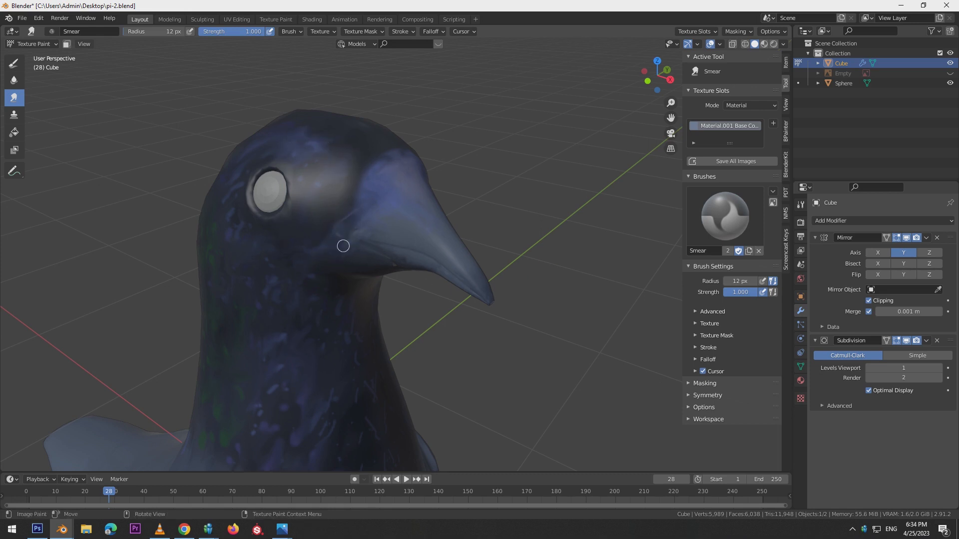
Step: Fleck the side of the head and neck with medium green from the front view, using a 1 px Draw brush
key("KP_1")
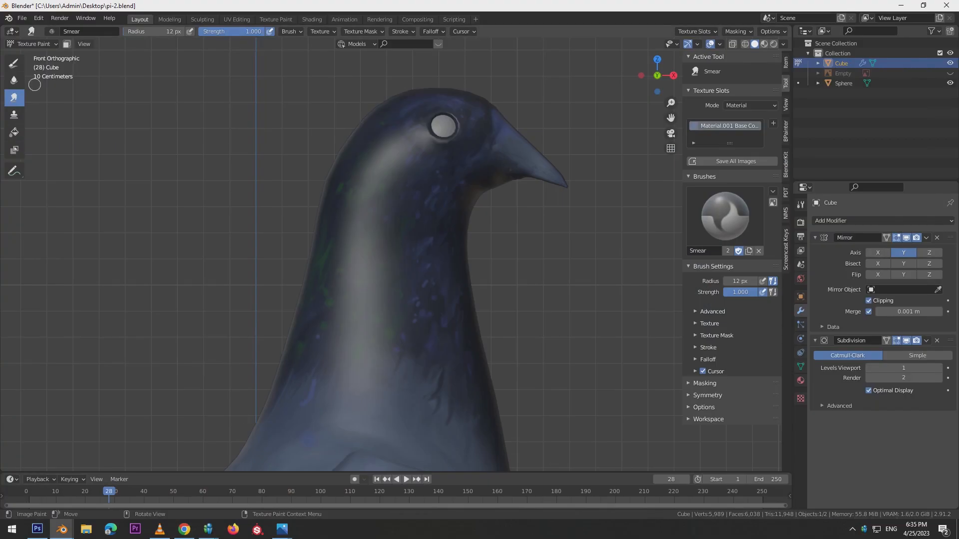
key("1")
left_click(142, 31)
left_click_drag(160, 66, 150, 65)
left_click(209, 78)
key("f")
left_click(473, 170)
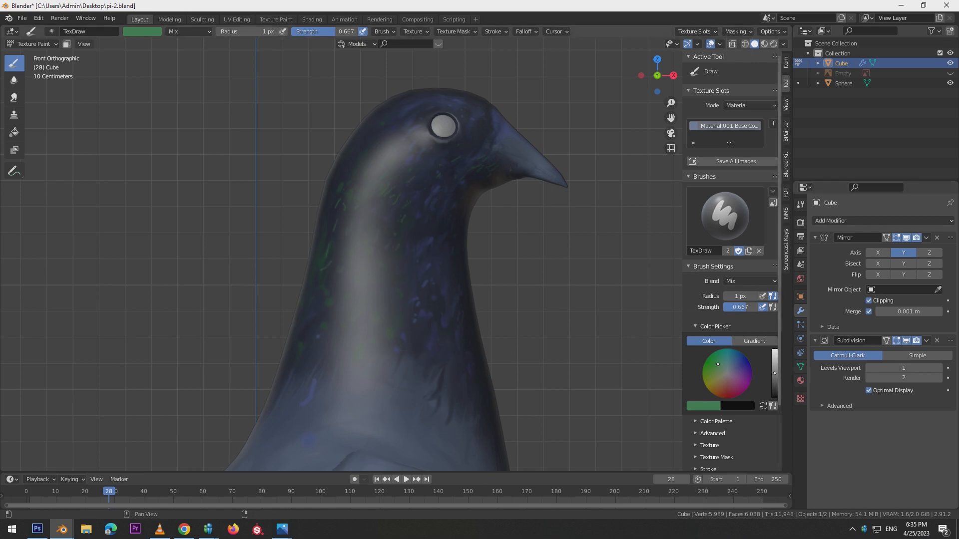
Step: Set Material.001 to Metallic 0.468 and Specular 0.294, inspecting the whole pigeon's sheen
left_click(801, 381)
mouse_move(918, 448)
left_mouse_down()
mouse_move(894, 449)
mouse_move(905, 448)
left_mouse_up()
left_click_drag(905, 436, 936, 436)
scroll(521, 290, "down", 9)
middle_click_drag(521, 291, 569, 157)
scroll(403, 246, "up", 5)
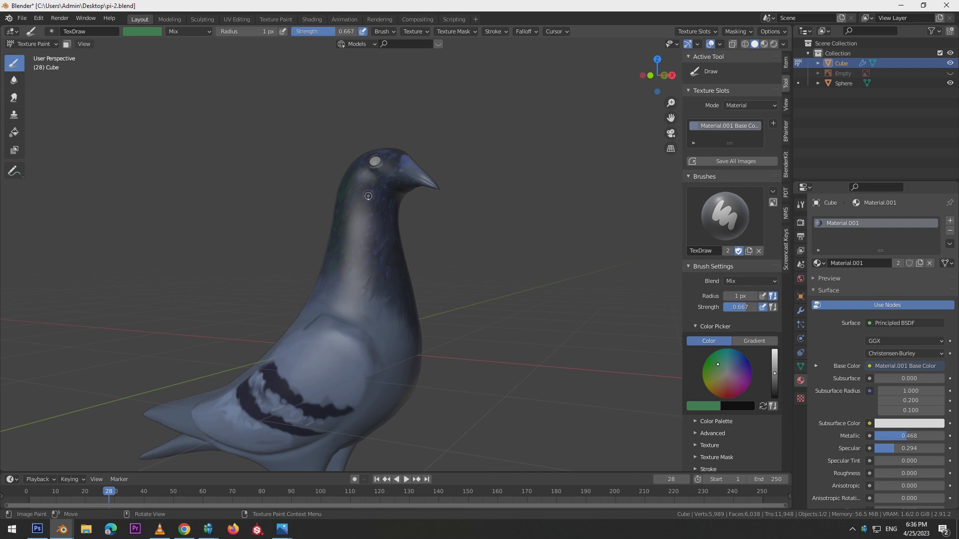
middle_click_drag(492, 235, 566, 320)
Step: Paint the upper wing and rump at 15 px with H 0.595, S 0.547, V 0.500, comparing with the reference
key("KP_1")
key("alt+Tab")
key("alt+Tab")
left_click(142, 32)
left_click(176, 61)
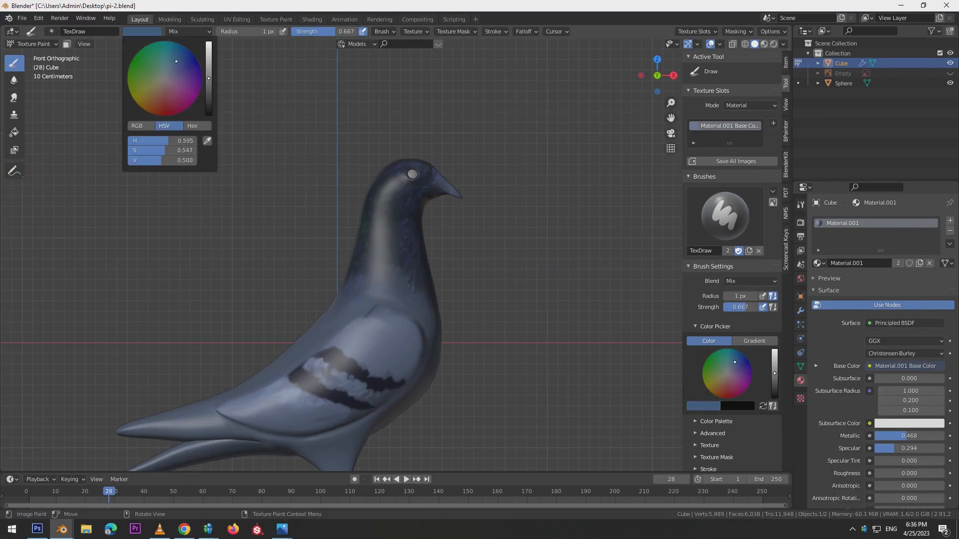
key("f")
left_click(377, 347)
mouse_move(371, 346)
left_mouse_down()
mouse_move(370, 361)
mouse_move(379, 343)
left_mouse_up()
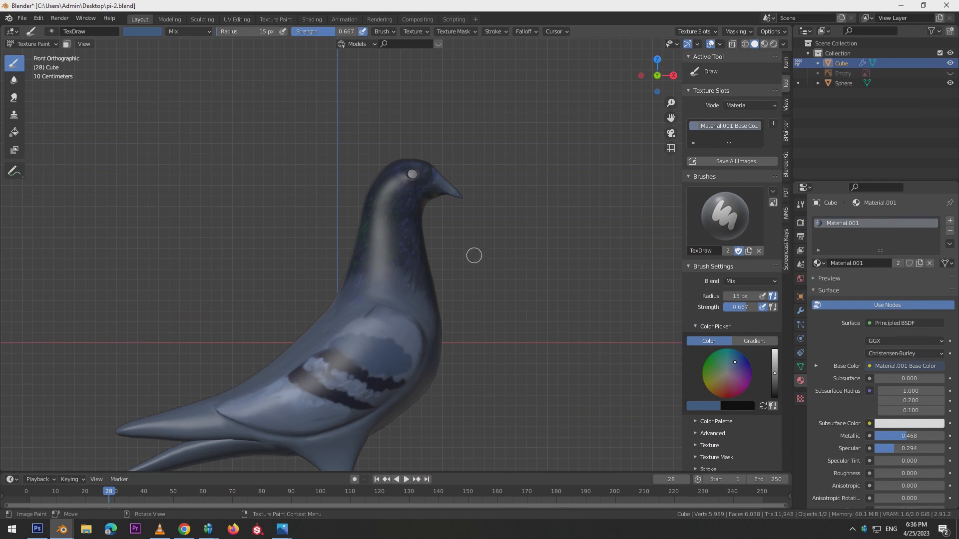
key("alt+Tab")
key("alt+Tab")
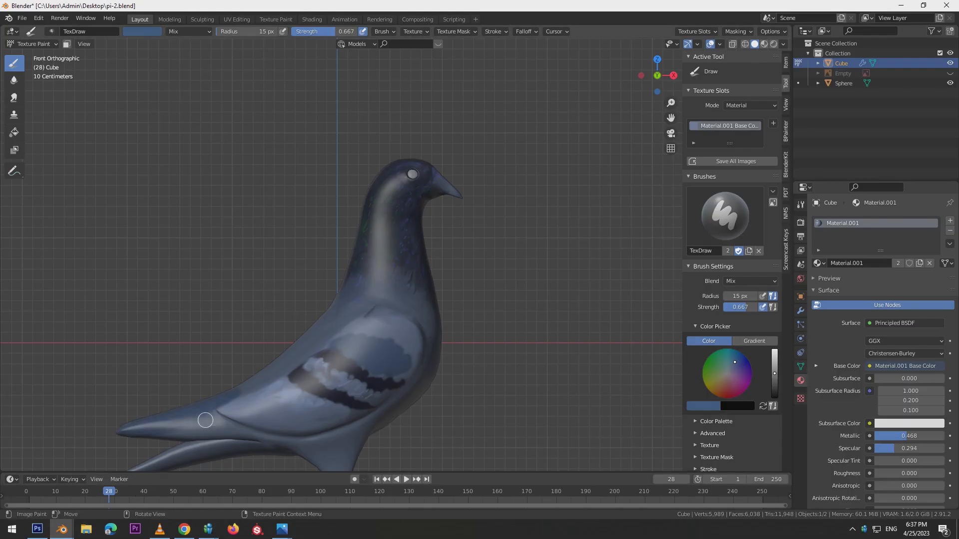
Step: Blend the new blue patches on the back and upper wing with a 28 px Smear brush from the top and front views
middle_click_drag(518, 323, 545, 293)
left_click(14, 97)
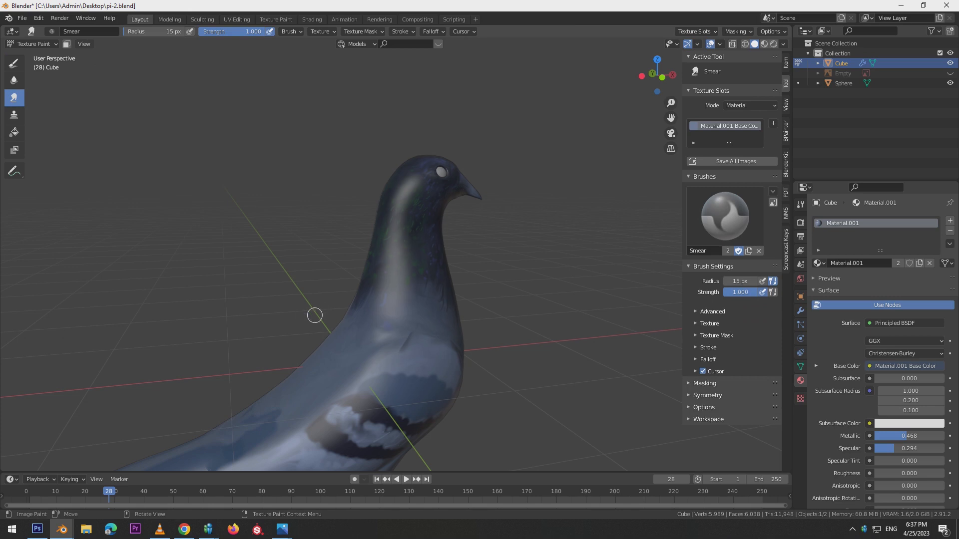
key("KP_7")
key("f")
left_click(218, 289)
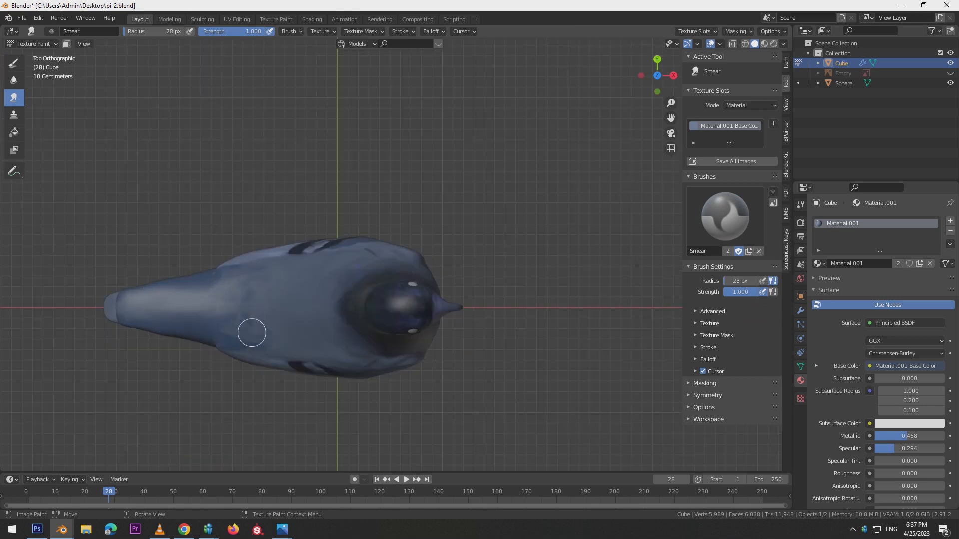
left_click_drag(261, 302, 284, 302)
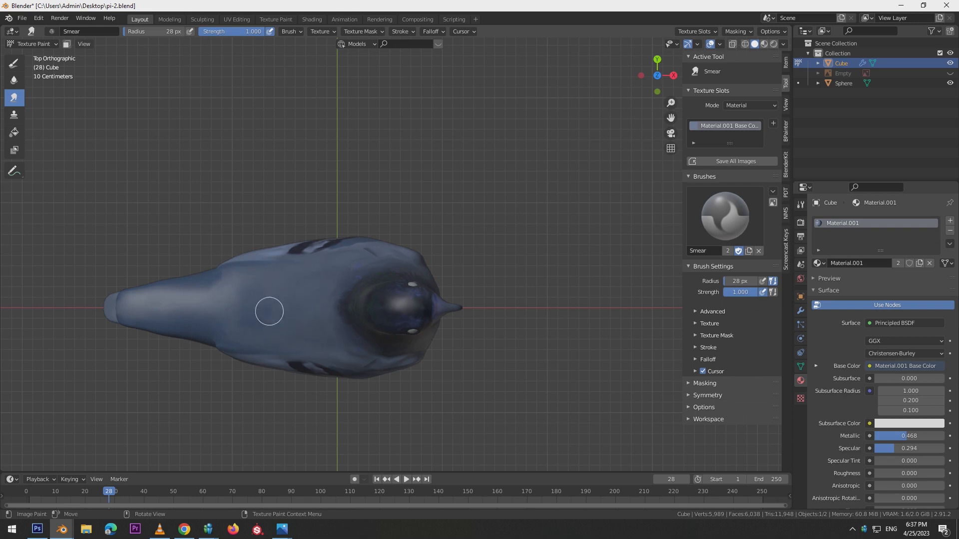
key("KP_1")
mouse_move(375, 340)
left_mouse_down()
mouse_move(404, 368)
mouse_move(392, 352)
left_mouse_up()
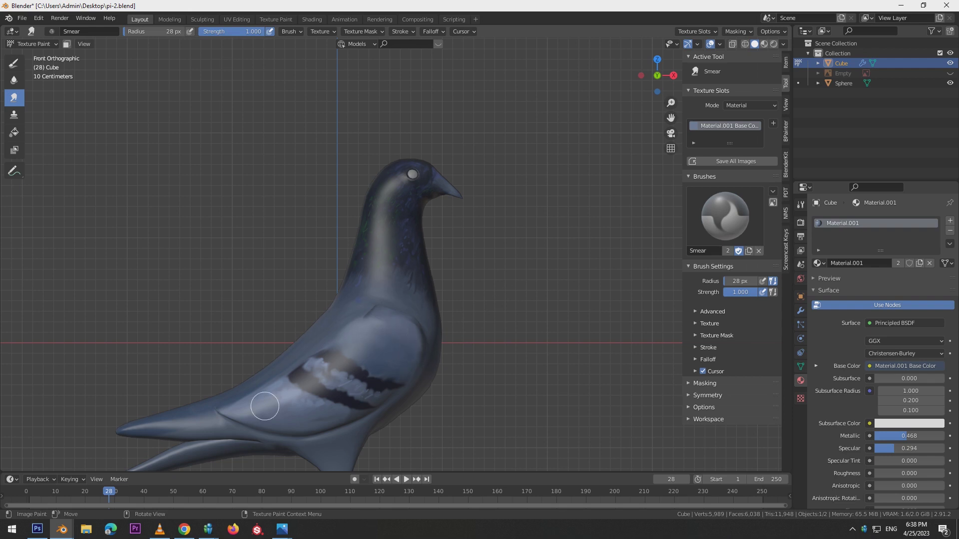
Step: Check the reference and paint dark blue under the wing towards the tail with an 11 px Draw brush
key("bracketleft")
scroll(439, 373, "down", 3)
middle_click_drag(439, 373, 444, 314, "shift")
scroll(444, 314, "up", 2)
left_click(184, 529)
left_click(184, 529)
left_click(14, 63)
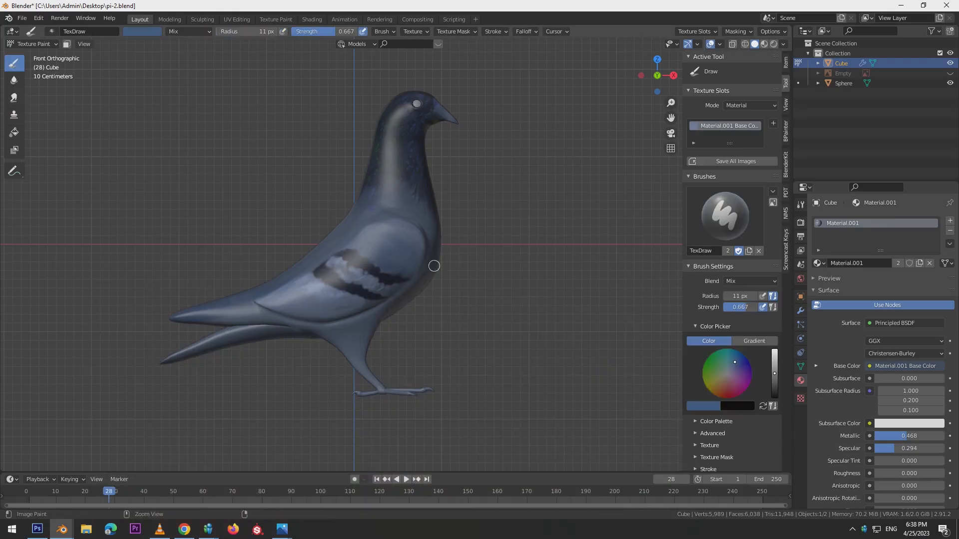
left_click_drag(335, 327, 295, 328)
Step: Raise the brush colour's value to 0.687, lower its saturation, and paint the thigh light blue at 11 px
left_click(143, 31)
left_click_drag(209, 78, 209, 60)
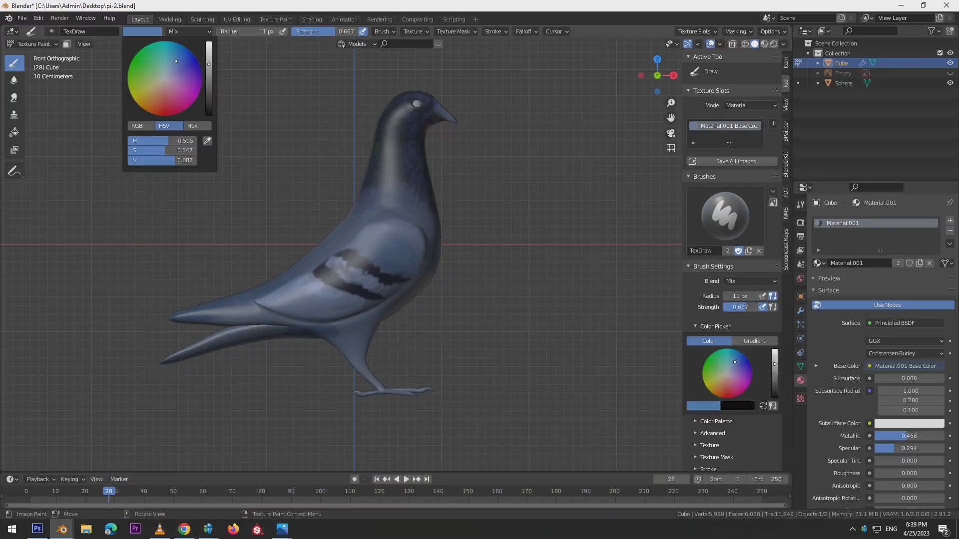
left_click(171, 65)
left_click_drag(347, 336, 345, 346)
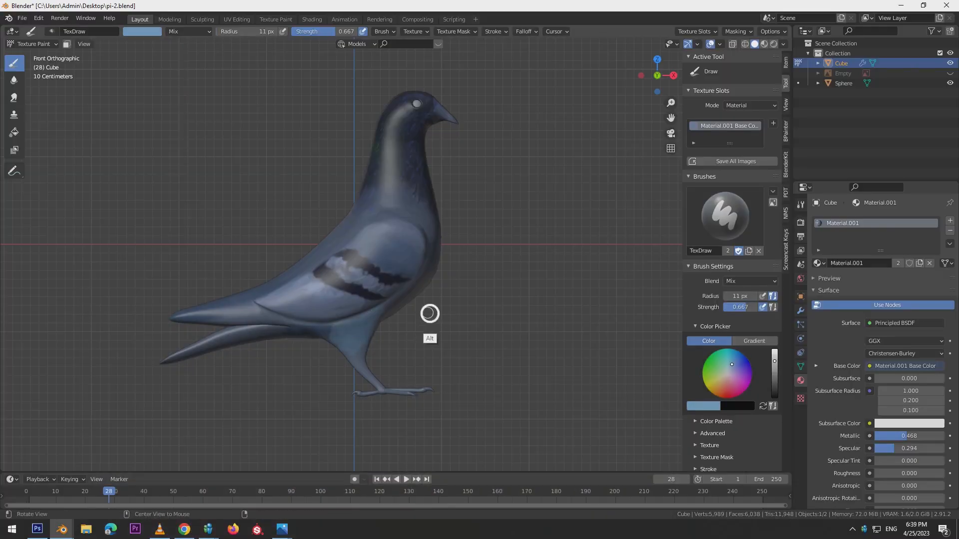
middle_click_drag(532, 352, 420, 324)
left_click_drag(331, 321, 326, 351)
Step: Make the brush colour paler and add another layer of strokes to the upper thigh
left_click(143, 31)
left_click(172, 78)
right_click(171, 74)
left_click_drag(172, 77, 173, 75)
left_click_drag(347, 315, 349, 330)
Step: Brighten the brush colour to a very pale lavender and paint the thighs from several angles
left_click(144, 31)
left_click_drag(208, 60, 208, 47)
left_click_drag(469, 347, 608, 338, "alt")
left_click(142, 31)
left_click(169, 75)
left_click_drag(339, 326, 333, 345)
mouse_move(544, 372)
left_mouse_down("alt")
mouse_move(567, 366)
mouse_move(410, 357)
left_mouse_up("alt")
left_click_drag(399, 340, 399, 359)
left_click_drag(450, 342, 510, 345, "alt")
left_click_drag(355, 333, 355, 346)
left_click_drag(430, 321, 545, 327, "alt")
Step: Blend the pale thigh paint into the surrounding plumage with a 14 px Smear brush
left_click(14, 98)
left_click_drag(329, 342, 349, 326)
mouse_move(350, 362)
left_mouse_down()
mouse_move(360, 345)
mouse_move(355, 362)
left_mouse_up()
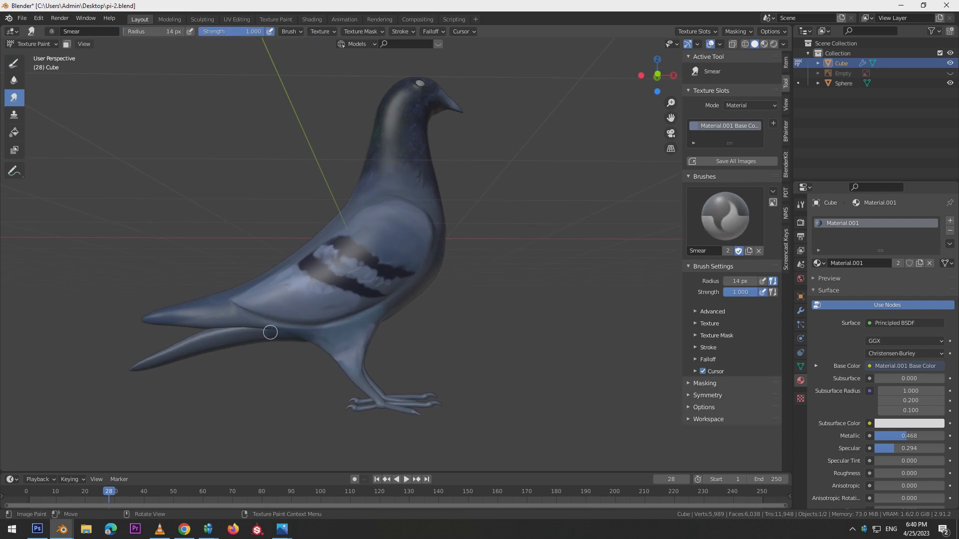
left_click_drag(495, 373, 424, 370, "alt")
mouse_move(349, 336)
left_mouse_down()
mouse_move(367, 322)
mouse_move(355, 372)
left_mouse_up()
mouse_move(382, 339)
left_mouse_down("alt")
mouse_move(337, 299)
mouse_move(311, 299)
left_mouse_up("alt")
Step: Soften the lower wing edge and the flank above the thigh with a 22 px Smear brush
key("f")
left_click(339, 302)
mouse_move(331, 294)
left_mouse_down()
mouse_move(314, 271)
mouse_move(337, 307)
mouse_move(364, 298)
mouse_move(548, 325)
mouse_move(325, 331)
mouse_move(319, 245)
mouse_move(286, 313)
left_mouse_up()
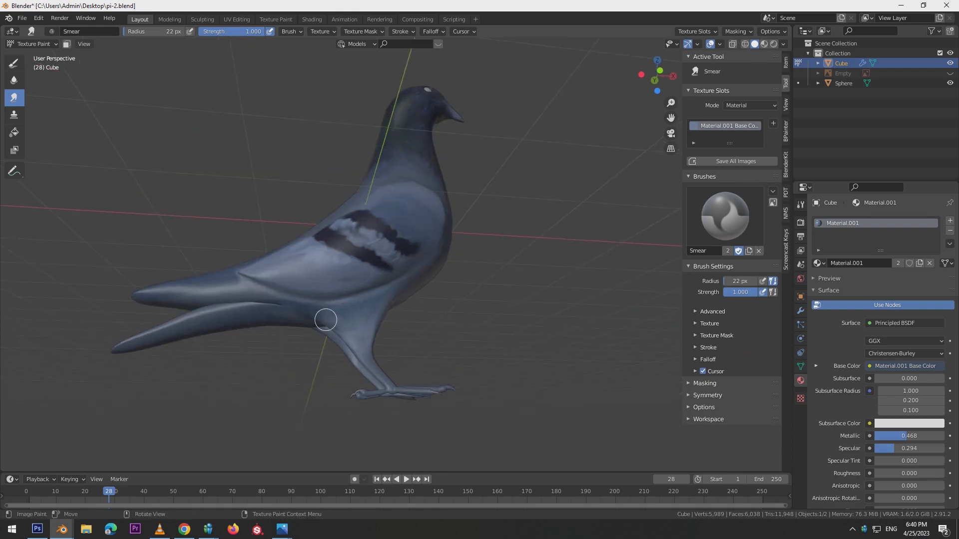
Step: Smear the dark wing bars and the plumage just above them at 16 px in the front view
key("KP_1")
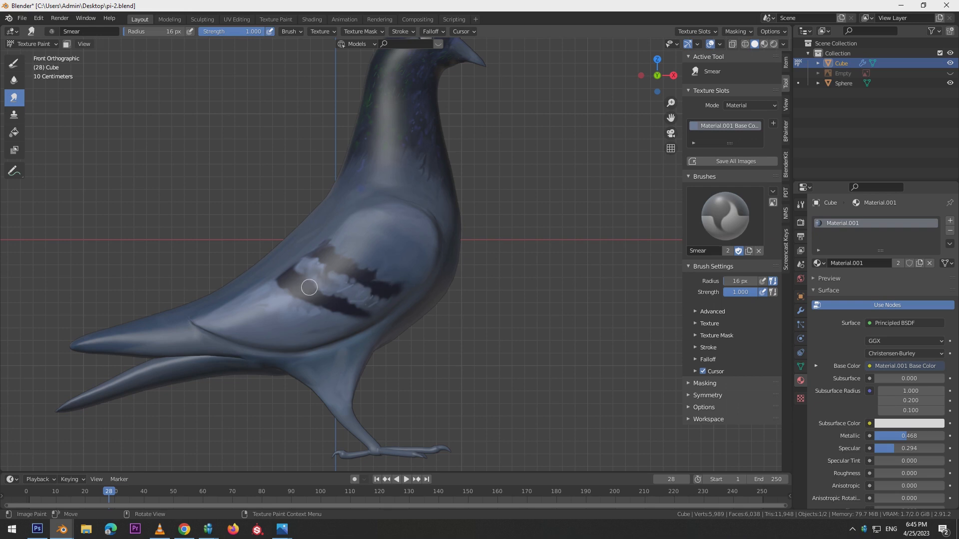
mouse_move(394, 290)
left_mouse_down()
mouse_move(364, 275)
mouse_move(368, 284)
mouse_move(349, 287)
left_mouse_up()
mouse_move(335, 237)
left_mouse_down()
mouse_move(278, 270)
mouse_move(358, 227)
left_mouse_up()
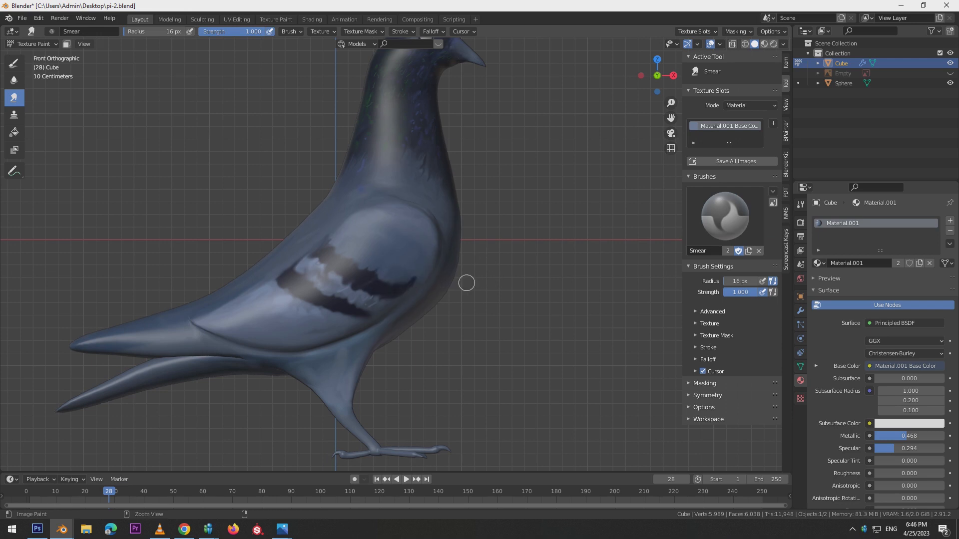
Step: Enlarge the Smear brush to 28 px and smooth the plumage over the back and shoulder
middle_click_drag(521, 307, 412, 307)
key("f")
left_click(395, 264)
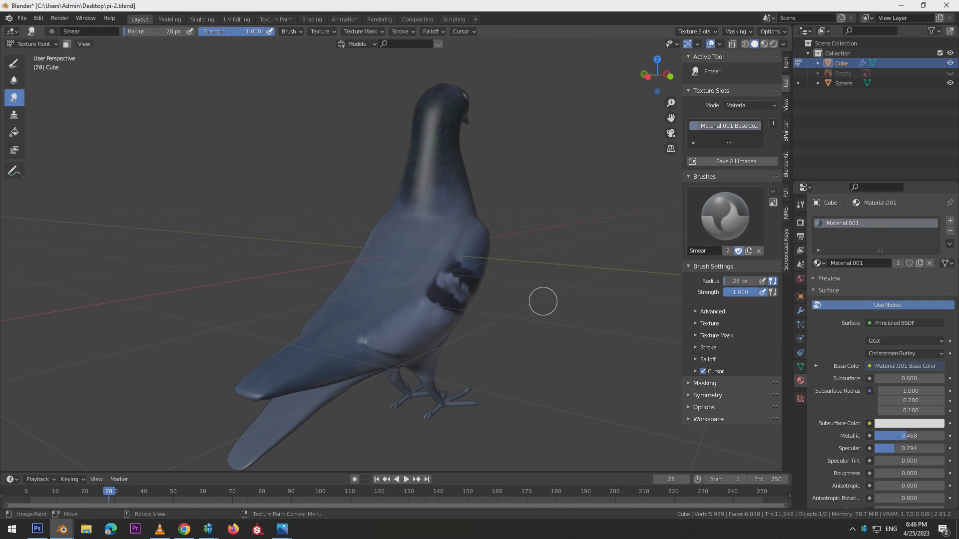
middle_click_drag(542, 300, 576, 360)
mouse_move(399, 219)
left_mouse_down()
mouse_move(400, 240)
mouse_move(417, 238)
mouse_move(403, 238)
mouse_move(404, 250)
left_mouse_up()
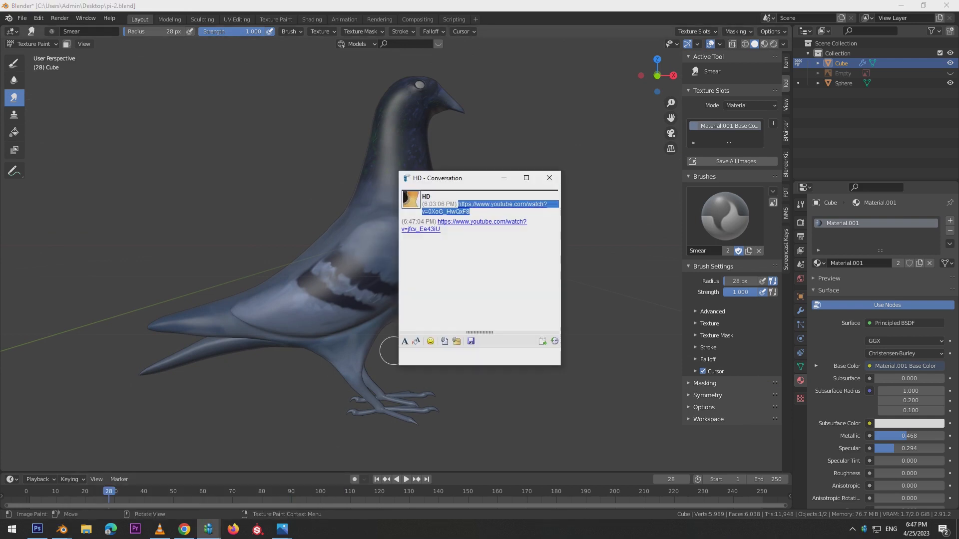
Step: Add pale lavender strokes to the upper thigh with the Draw brush and blend them with a 13 px Smear brush
left_click(14, 64)
key("f")
left_click(356, 355)
mouse_move(348, 353)
left_mouse_down()
mouse_move(357, 351)
mouse_move(351, 365)
mouse_move(341, 347)
left_mouse_up()
left_click(17, 100)
key("f")
left_click(349, 350)
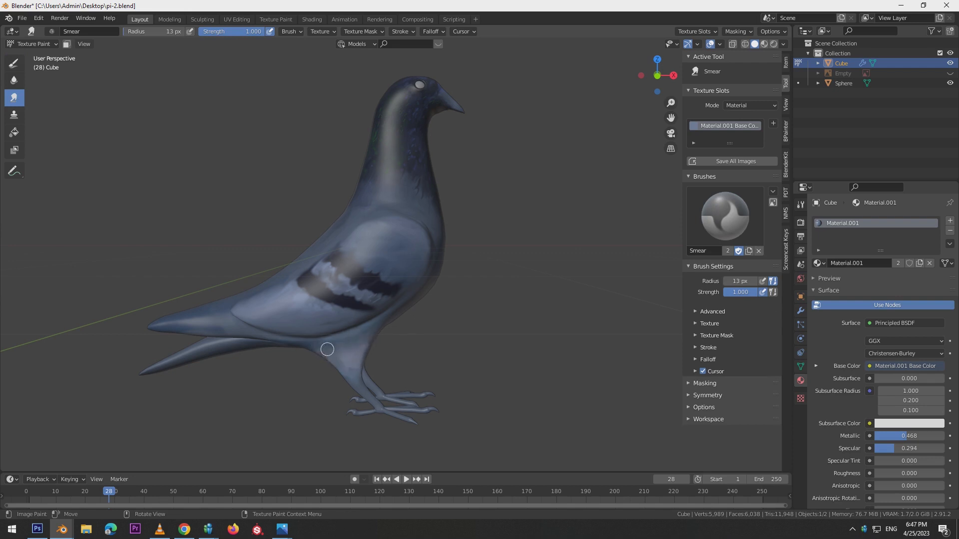
Step: Paint pale lavender onto the inner thighs and lower belly with a 13 px Draw brush from the bird's front
mouse_move(528, 331)
middle_mouse_down()
mouse_move(503, 375)
mouse_move(351, 337)
middle_mouse_up()
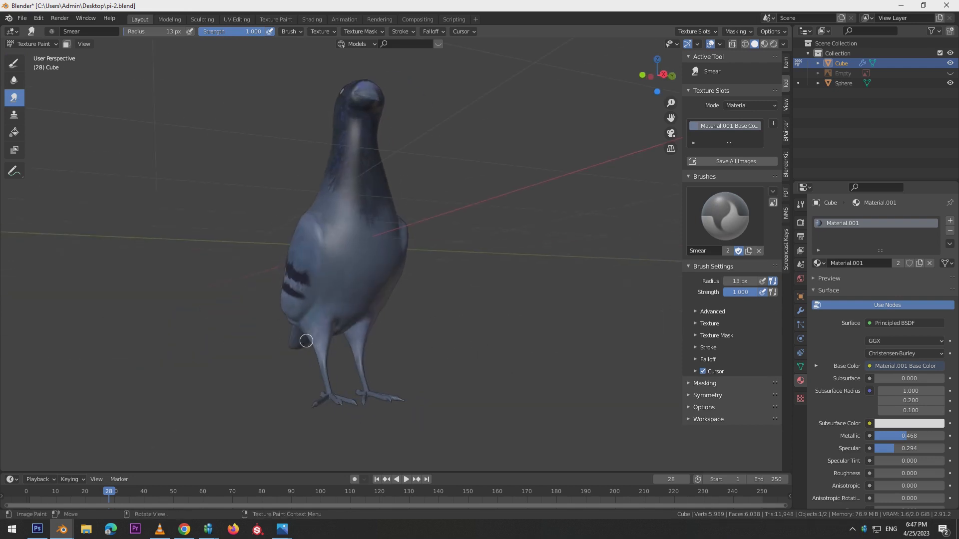
left_click(14, 64)
mouse_move(326, 329)
left_mouse_down()
mouse_move(332, 341)
mouse_move(333, 329)
left_mouse_up()
left_click_drag(356, 331, 356, 345)
mouse_move(362, 344)
middle_mouse_down()
mouse_move(489, 369)
mouse_move(394, 321)
middle_mouse_up()
left_click_drag(375, 315, 344, 293)
middle_click_drag(390, 286, 433, 289)
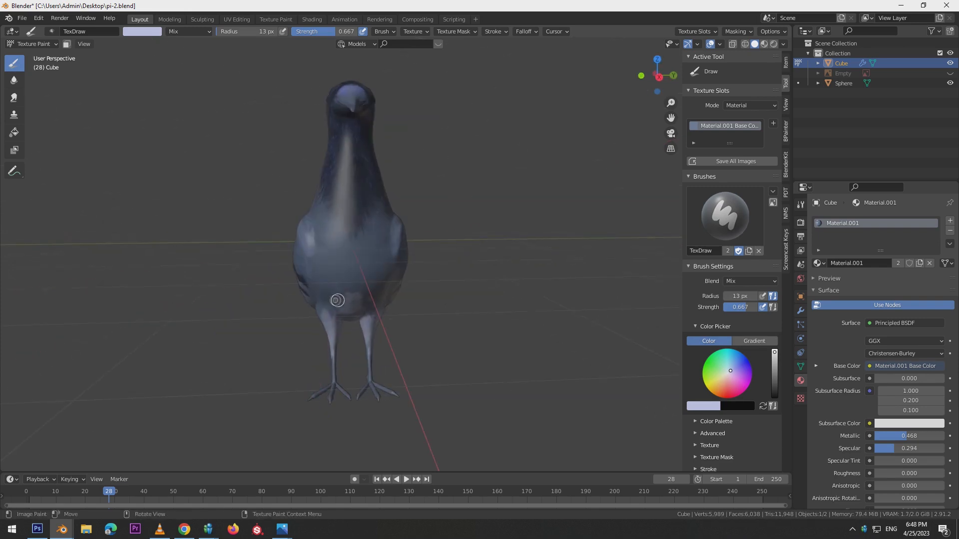
left_click_drag(353, 290, 353, 284)
Step: Blend the belly and breast paint with the Smear brush, enlarging it from 26 px to 41 px
left_click(14, 98)
middle_click_drag(347, 280, 332, 300)
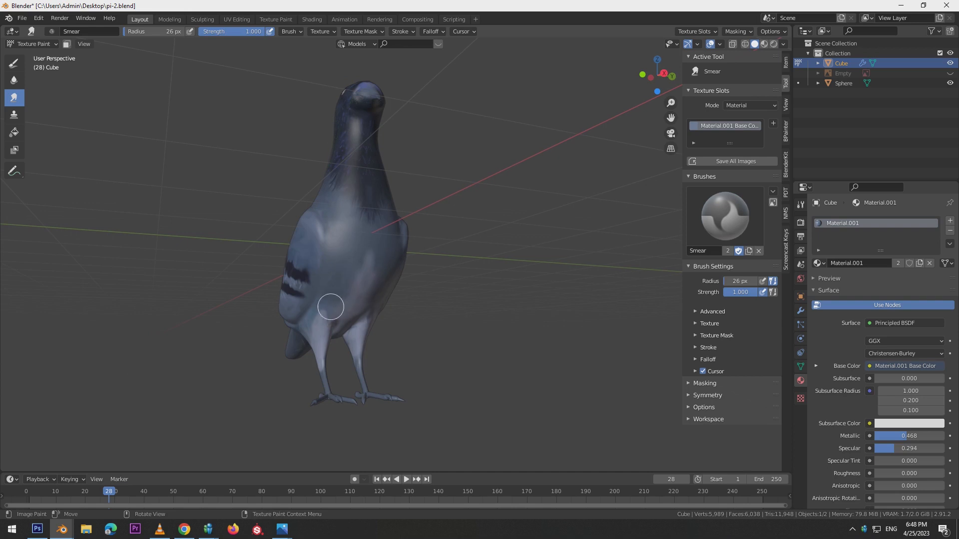
left_click_drag(459, 298, 480, 300, "alt")
key("bracketright")
key("bracketright")
key("bracketright")
key("bracketright")
key("bracketright")
left_click_drag(359, 283, 398, 263)
left_click_drag(399, 263, 351, 290)
left_click_drag(462, 309, 415, 309, "alt")
left_click_drag(348, 293, 360, 229)
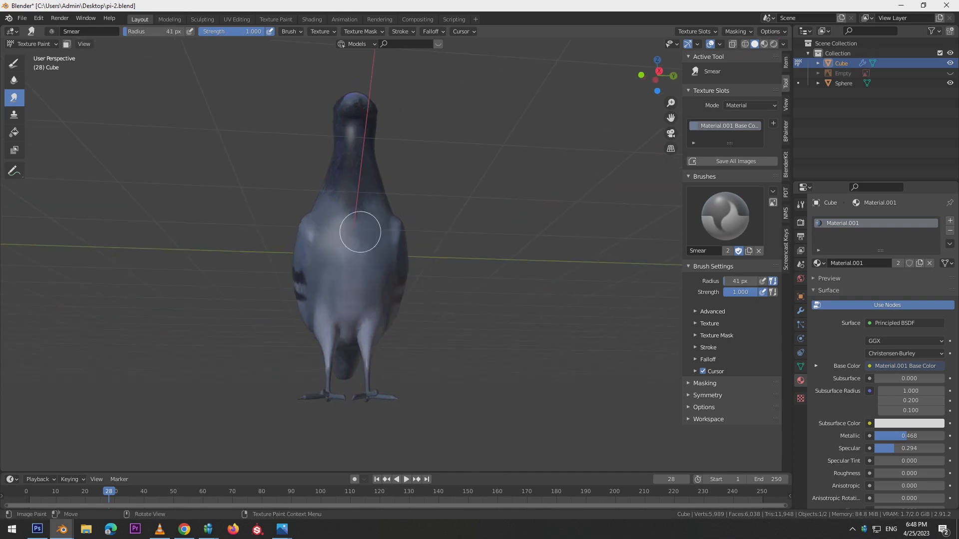
Step: Reduce the Smear brush to 6 px and refine the blending on the thigh and lower leg
left_click_drag(481, 330, 582, 345, "alt")
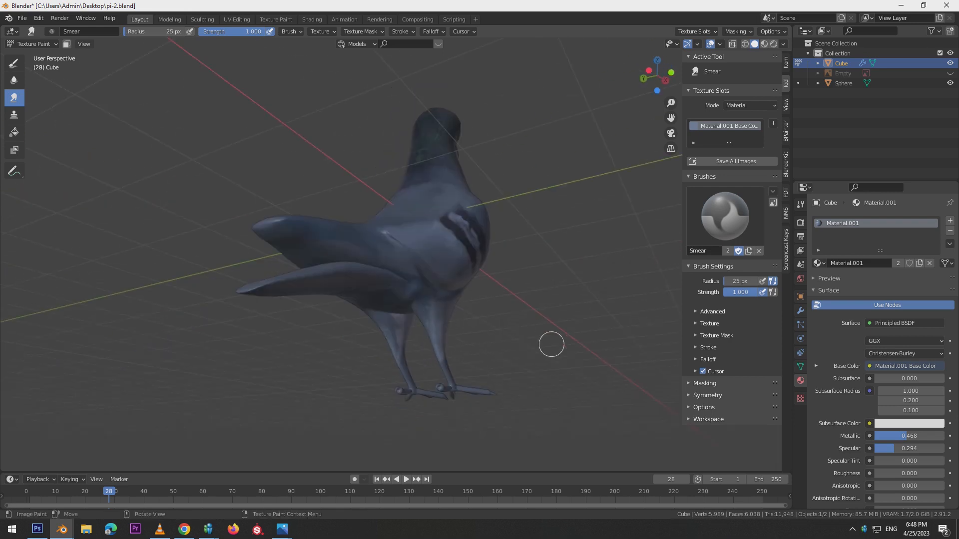
middle_click_drag(551, 345, 519, 340)
key("f")
left_click(353, 318)
mouse_move(353, 283)
middle_mouse_down()
mouse_move(302, 284)
mouse_move(480, 355)
mouse_move(391, 381)
middle_mouse_up()
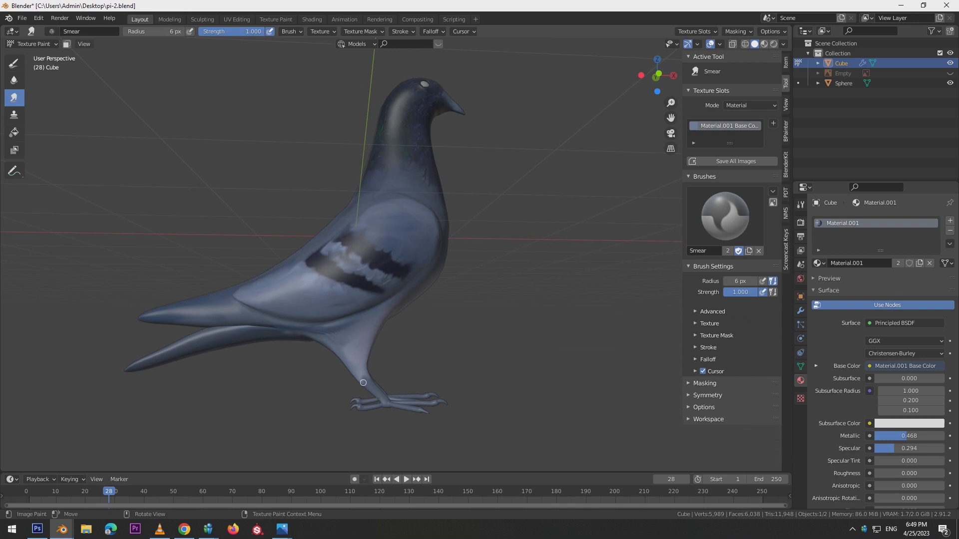
Step: Inspect the pigeon from above, return to the front view and save the file pi-2.blend
middle_click_drag(454, 394, 368, 152)
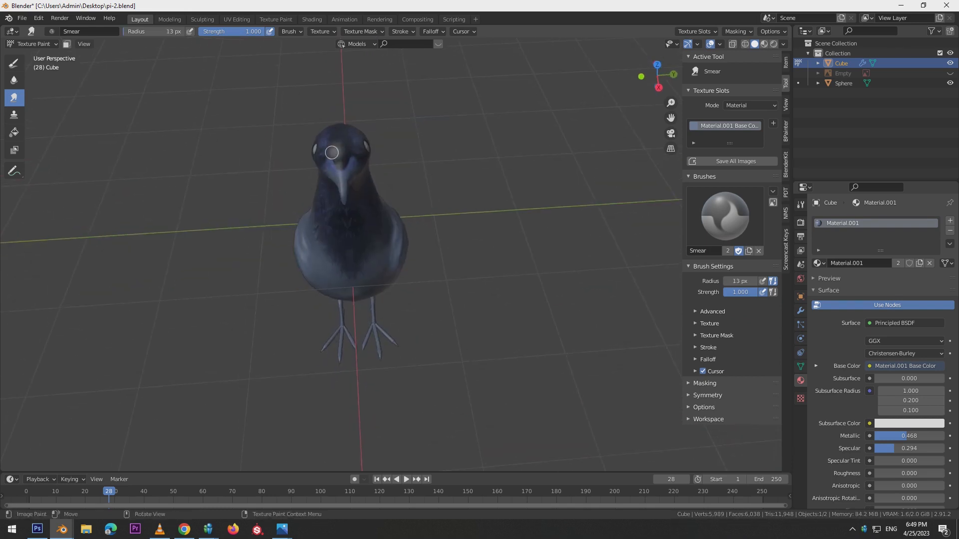
key("KP_1")
key("ctrl+s")
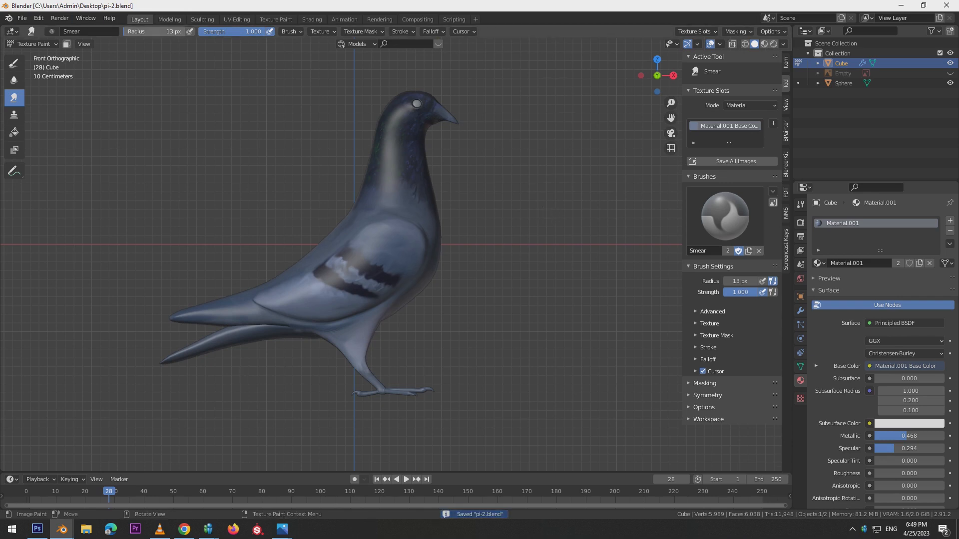
Step: Try to save the Material.001 Base Color image as a PNG in a new desktop folder from the UV Editing workspace
left_click(237, 19)
left_click(130, 44)
left_click(142, 125)
right_click(658, 213)
right_click(670, 153)
left_click(646, 253)
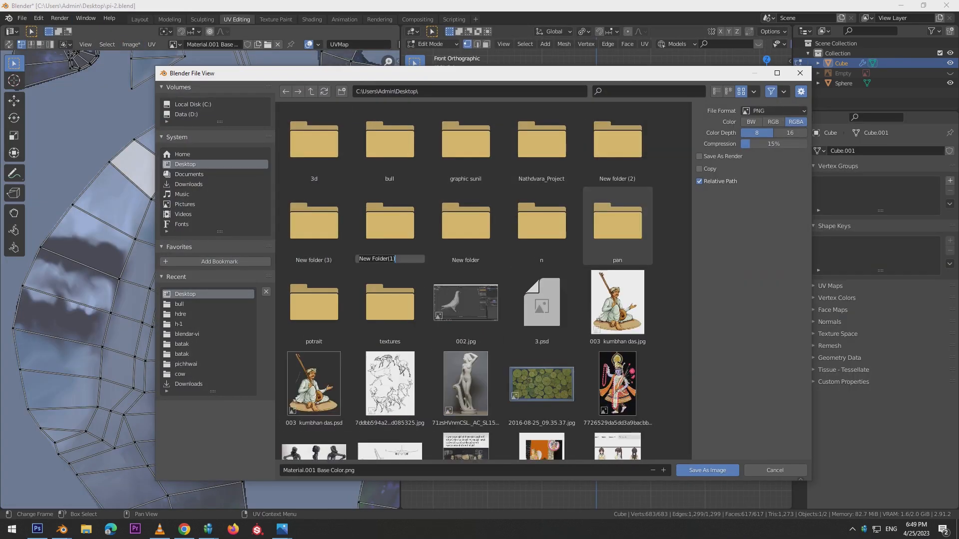
key("BackSpace")
left_click(800, 73)
Step: Save the painted texture image, return to the Layout workspace and save the file pi-2.blend
left_click(131, 45)
left_click(140, 114)
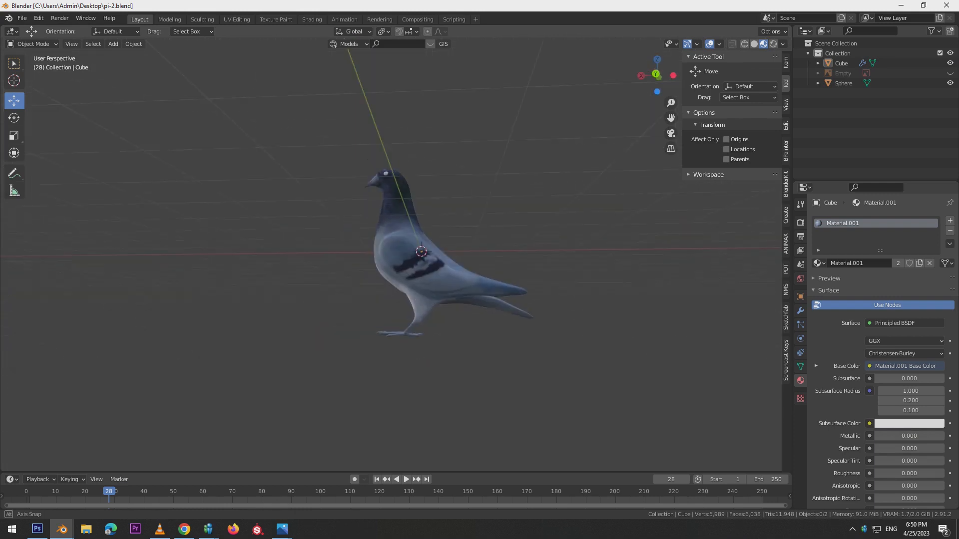
middle_click_drag(324, 240, 545, 265)
key("ctrl+s")
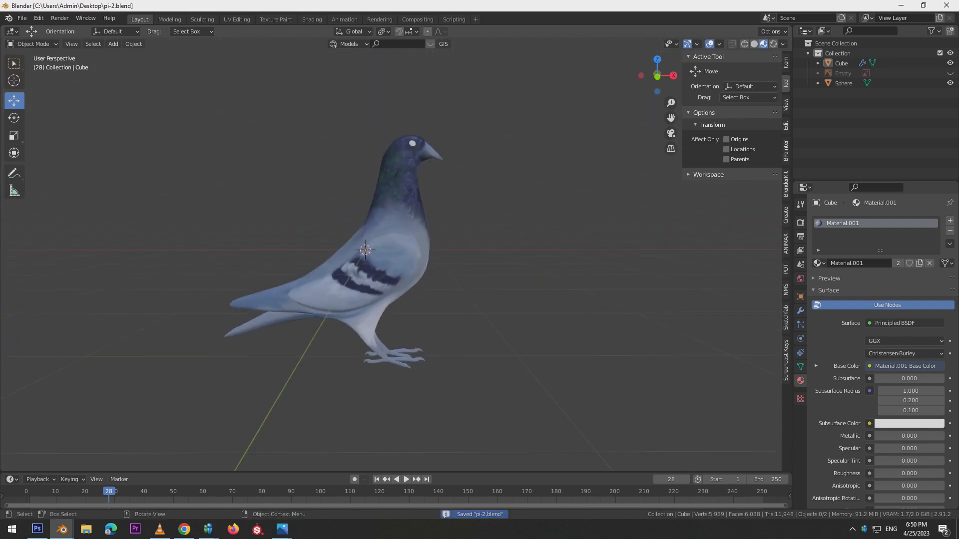
Step: Switch the pigeon to Texture Paint mode and enlarge the Smear brush to 24 px for working on the back
mouse_move(400, 249)
middle_mouse_down()
mouse_move(412, 280)
mouse_move(460, 288)
middle_mouse_up()
left_click(32, 44)
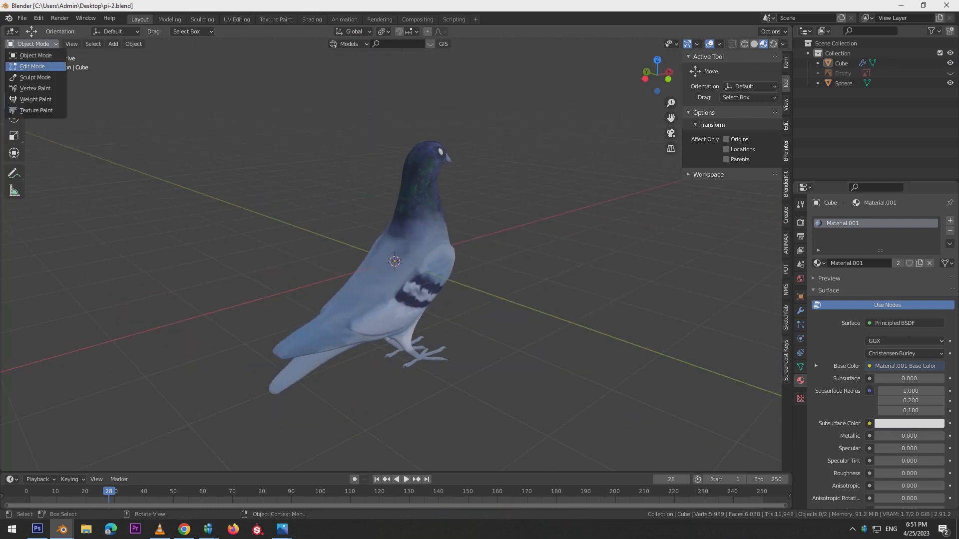
left_click(41, 109)
key("bracketright")
key("bracketright")
key("bracketright")
key("bracketright")
key("bracketright")
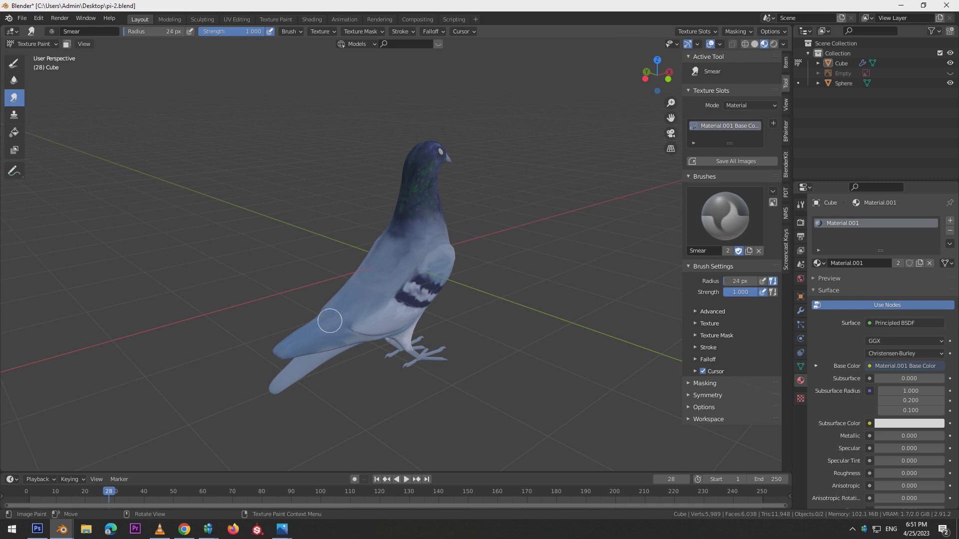
middle_click_drag(394, 253, 417, 254)
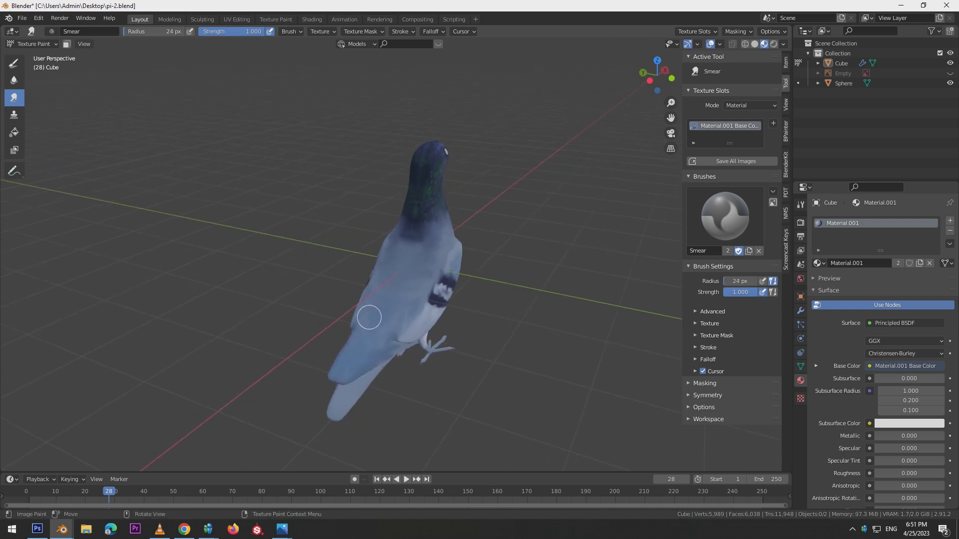
Step: Paint the tail and rear back darker blue with the Draw brush at 24 px radius and 0.207 strength
left_click(14, 62)
left_click(142, 31)
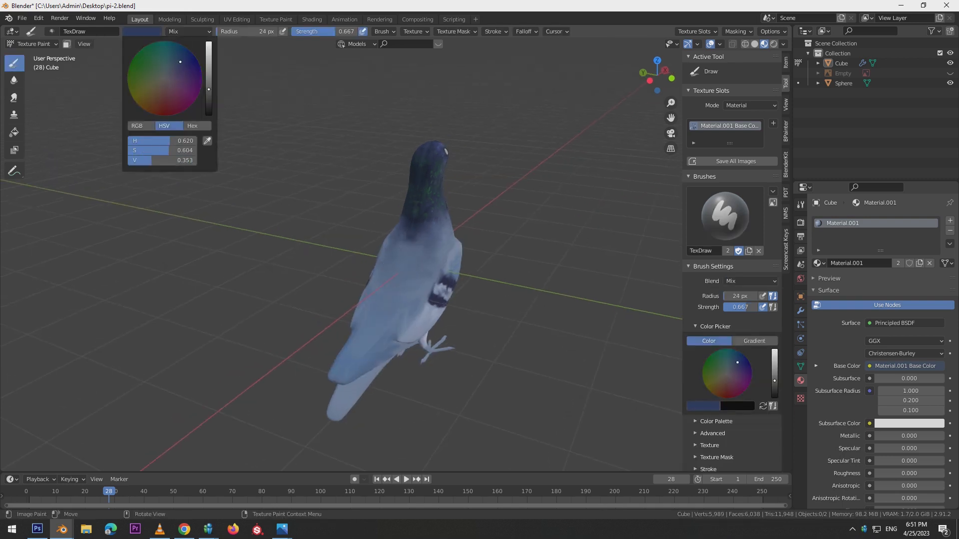
left_click_drag(209, 90, 209, 96)
left_click_drag(338, 32, 308, 32)
mouse_move(352, 368)
left_mouse_down()
mouse_move(386, 304)
mouse_move(387, 341)
mouse_move(387, 296)
mouse_move(400, 330)
left_mouse_up()
mouse_move(604, 371)
left_mouse_down("alt")
mouse_move(582, 347)
mouse_move(353, 342)
mouse_move(343, 316)
mouse_move(293, 332)
mouse_move(461, 309)
left_mouse_up("alt")
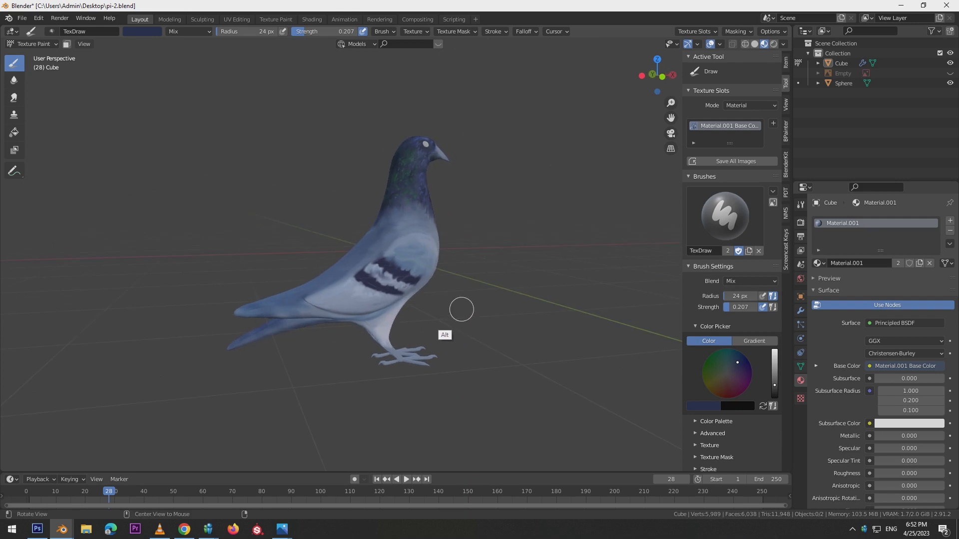
Step: Try shading the wing and lower body with the dark blue Draw brush from the front and side views
key("KP_1")
mouse_move(347, 273)
left_mouse_down()
mouse_move(344, 289)
mouse_move(355, 288)
mouse_move(405, 267)
mouse_move(314, 284)
mouse_move(381, 241)
mouse_move(422, 265)
mouse_move(435, 296)
mouse_move(364, 279)
mouse_move(376, 259)
mouse_move(374, 280)
mouse_move(344, 307)
left_mouse_up()
middle_click_drag(280, 307, 358, 308)
mouse_move(539, 322)
middle_mouse_down()
mouse_move(484, 332)
mouse_move(357, 312)
middle_mouse_up()
mouse_move(357, 313)
left_mouse_down()
mouse_move(394, 297)
mouse_move(354, 312)
left_mouse_up()
mouse_move(390, 305)
middle_mouse_down()
mouse_move(562, 320)
mouse_move(545, 320)
middle_mouse_up()
Step: Undo the last shading and blend the wing and its dark bars with the Smear brush reduced to 12 px
left_click(14, 98)
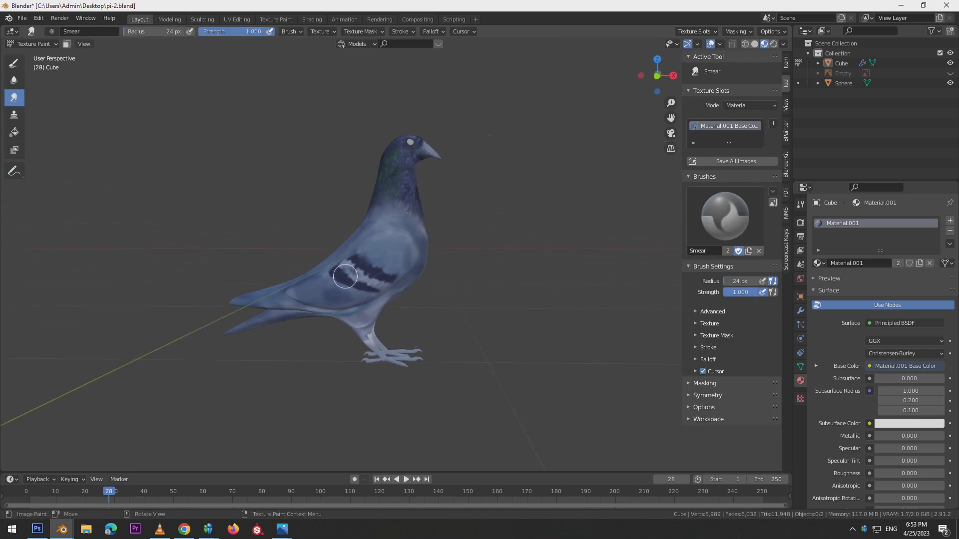
key("ctrl+z")
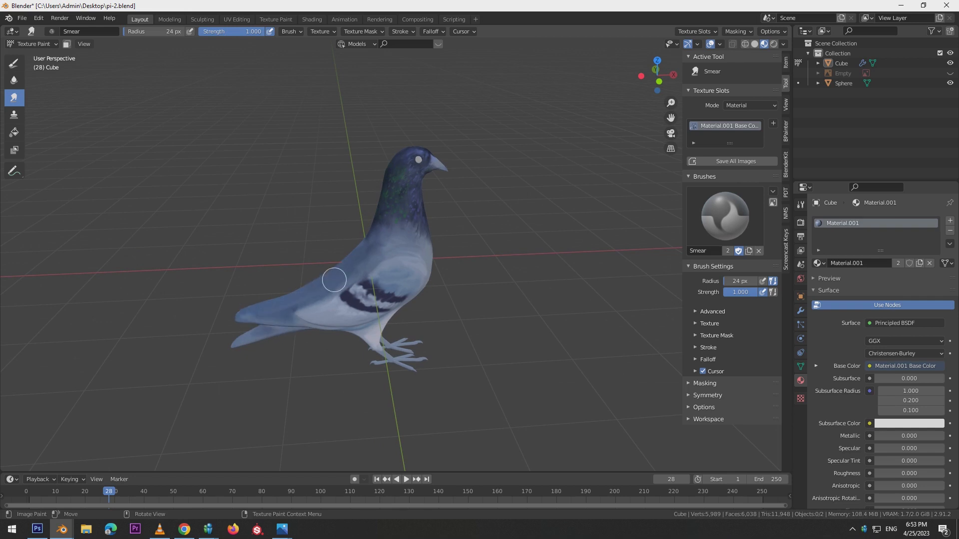
middle_click_drag(525, 289, 423, 257)
middle_click_drag(332, 368, 313, 271, "alt")
key("bracketleft")
key("bracketleft")
middle_click_drag(387, 298, 347, 295)
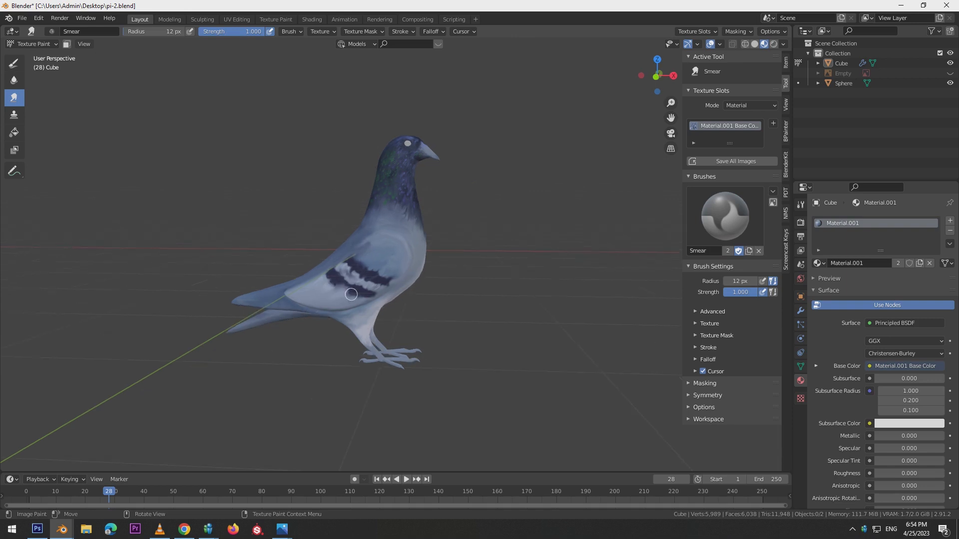
Step: Save the file pi-2.blend from the front view and briefly check the other open window
key("KP_1")
key("ctrl+s")
key("alt+Tab")
key("alt+Tab")
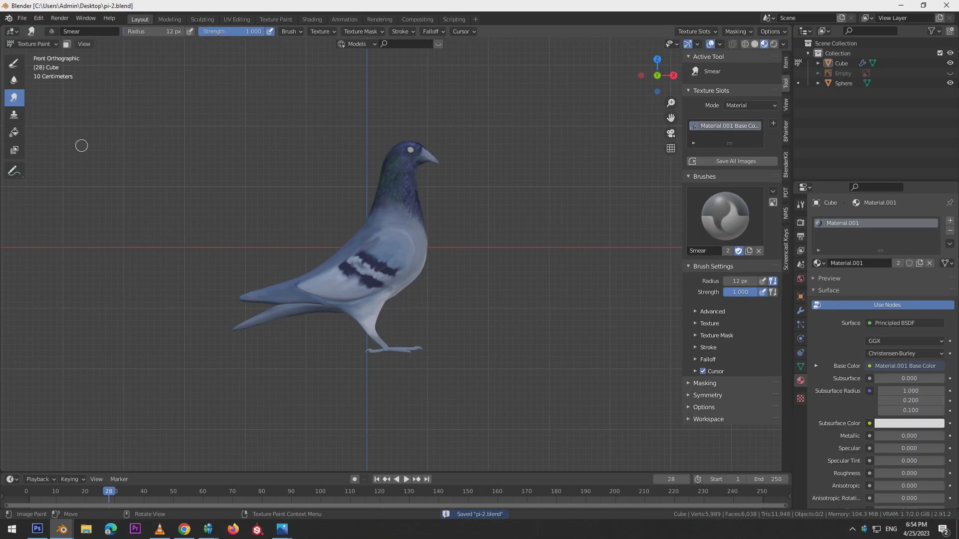
Step: Paint the lower legs and feet muted red on all sides with a 12 px Draw brush at 0.207 strength
left_click(14, 63)
left_click(143, 31)
left_click(209, 73)
left_click_drag(382, 343, 388, 354)
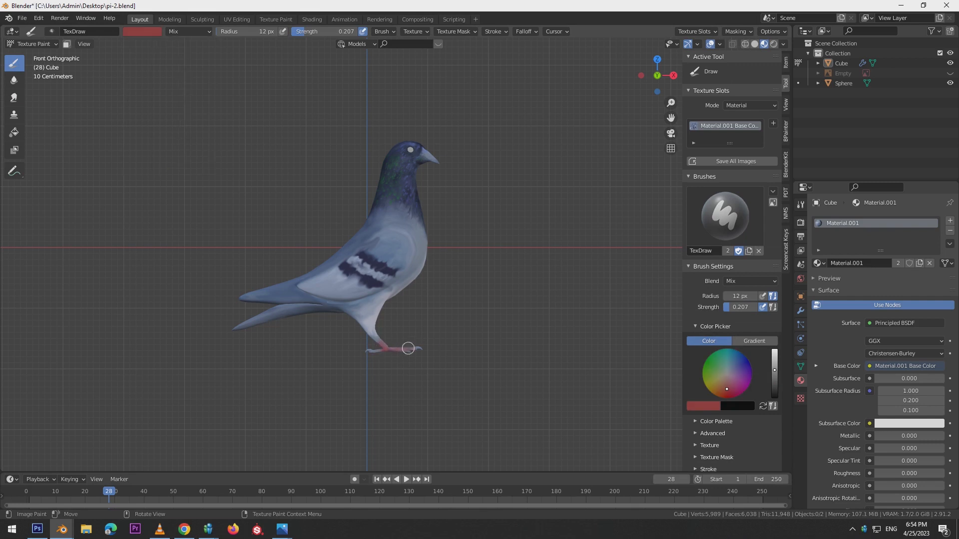
scroll(408, 348, "up", 2)
mouse_move(369, 370)
middle_mouse_down()
mouse_move(348, 385)
mouse_move(358, 356)
middle_mouse_up()
middle_click_drag(366, 390, 457, 346)
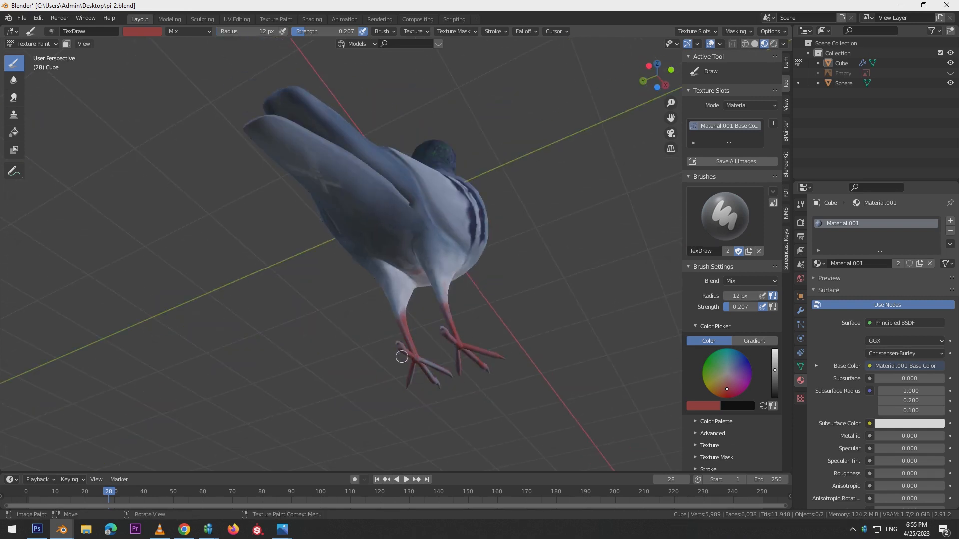
middle_click_drag(504, 352, 429, 386)
Step: Blend the red leg paint into the pale thighs with the Smear brush and save pi-2.blend
left_click(14, 98)
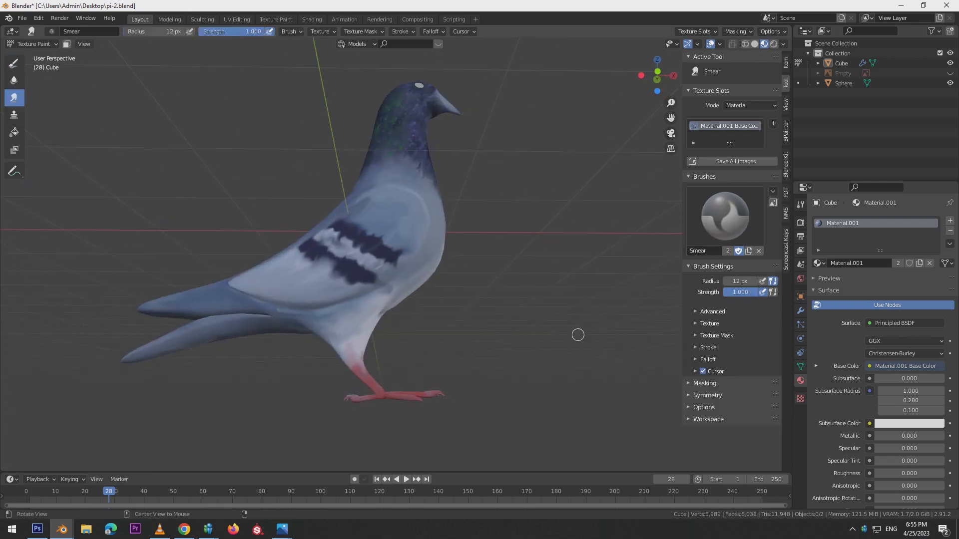
middle_click_drag(538, 321, 556, 336)
mouse_move(425, 373)
middle_mouse_down()
mouse_move(318, 390)
mouse_move(367, 268)
mouse_move(582, 345)
mouse_move(561, 390)
mouse_move(395, 288)
mouse_move(467, 364)
mouse_move(361, 361)
middle_mouse_up()
key("bracketleft")
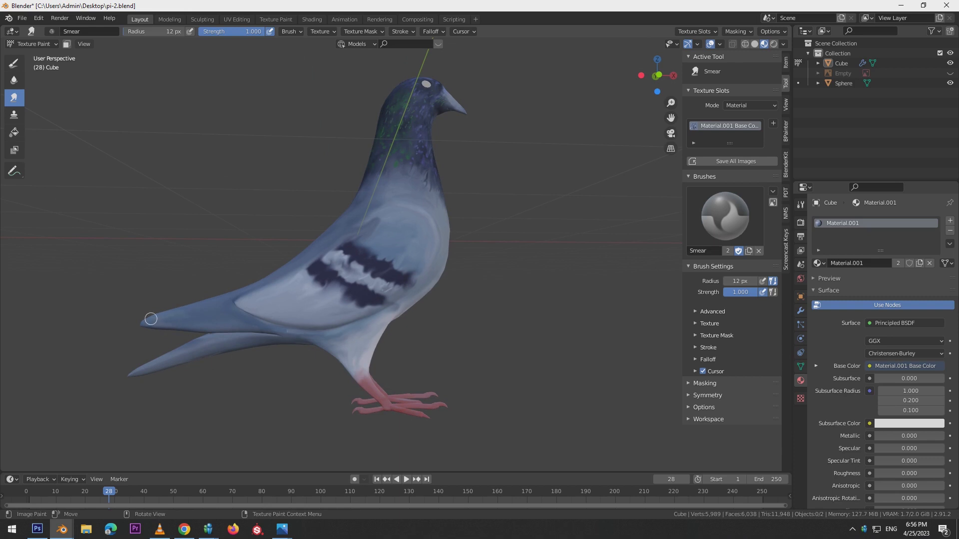
key("KP_1")
key("ctrl+s")
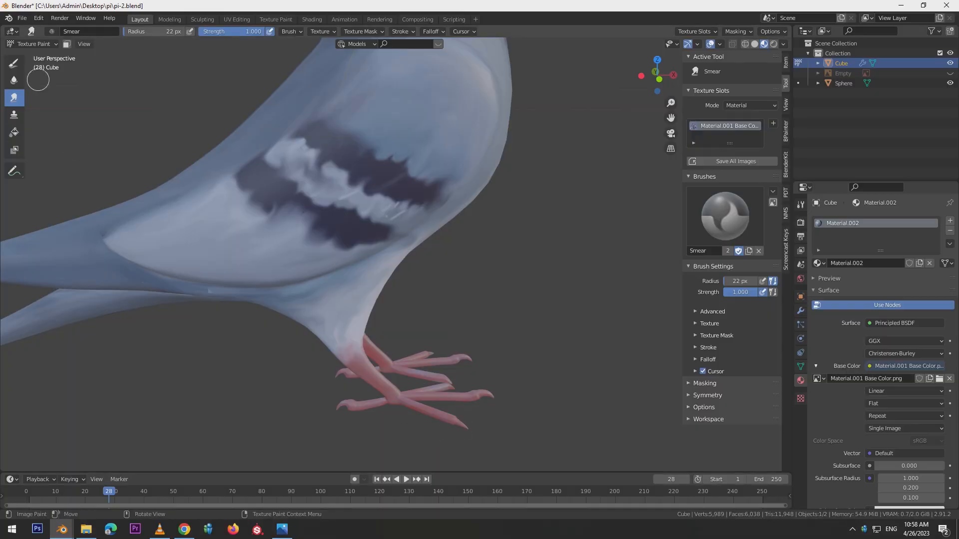
Step: Paint the claws of both feet black with a 22 px Draw brush at 0.207 strength
left_click(143, 30)
left_click_drag(460, 433, 465, 417)
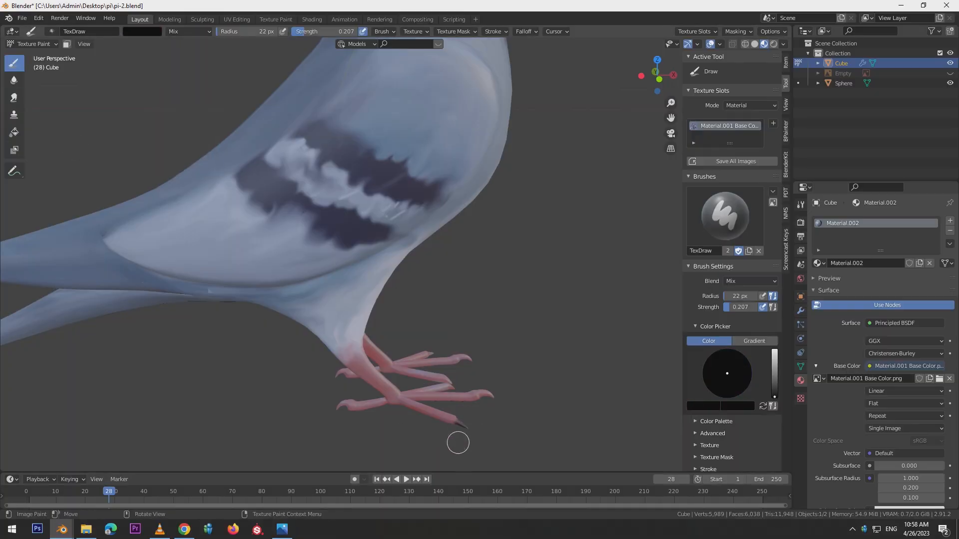
left_click_drag(489, 385, 491, 408)
left_click_drag(335, 412, 341, 407)
middle_click_drag(341, 407, 267, 427)
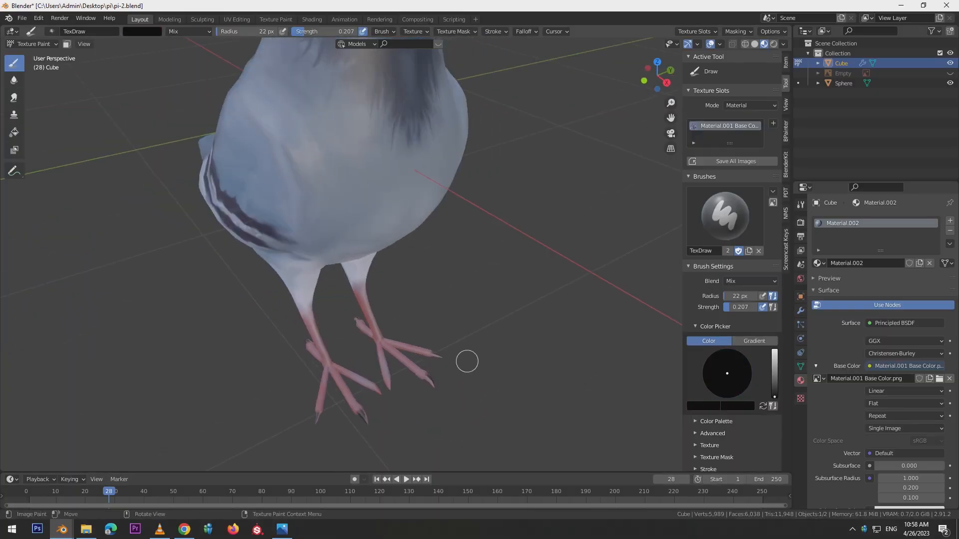
scroll(473, 361, "up", 3)
middle_click_drag(541, 400, 529, 299, "shift")
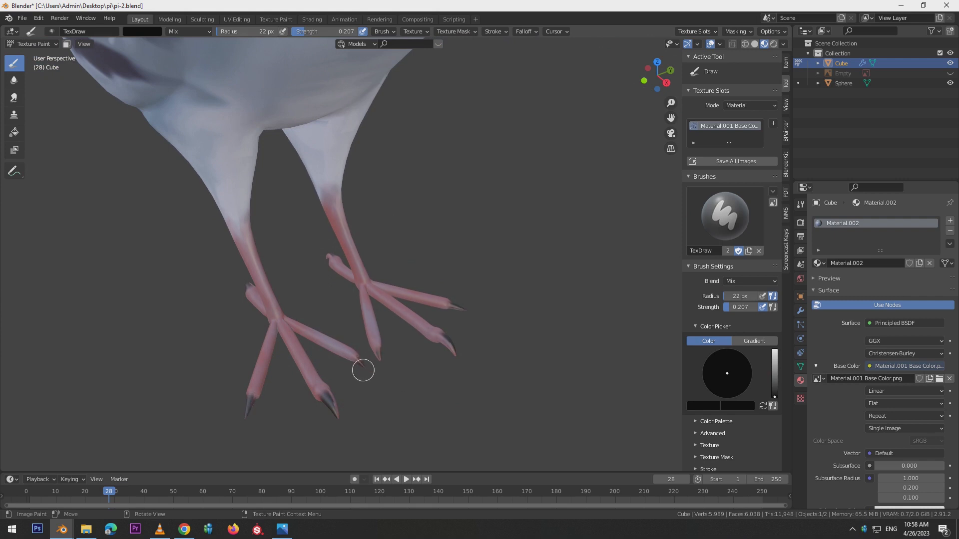
middle_click_drag(361, 368, 270, 345)
middle_click_drag(420, 375, 317, 286)
middle_click_drag(665, 362, 412, 337)
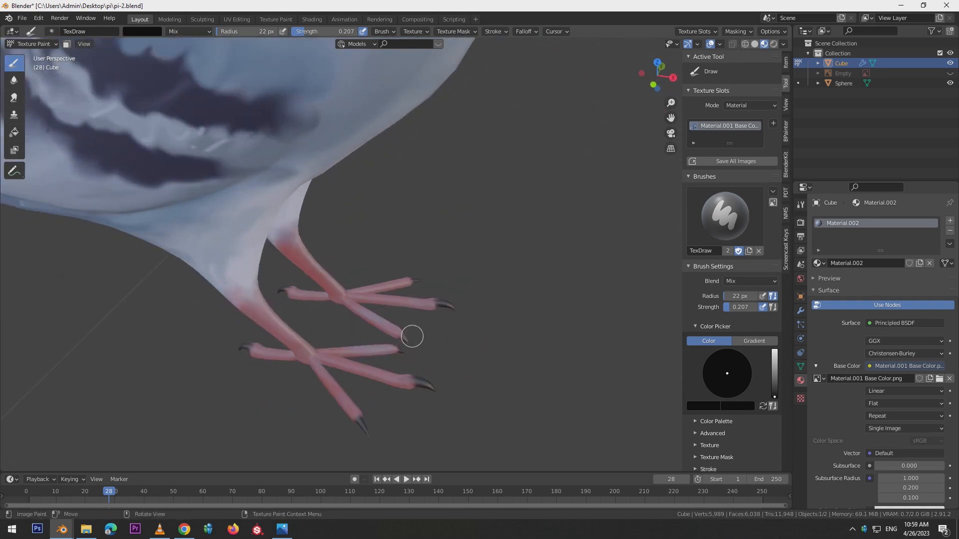
Step: Smooth the transition between the thigh and the pink lower leg with the 22 px Smear brush in front view
key("KP_1")
left_click(14, 98)
scroll(344, 234, "up", 2)
scroll(350, 212, "down", 2)
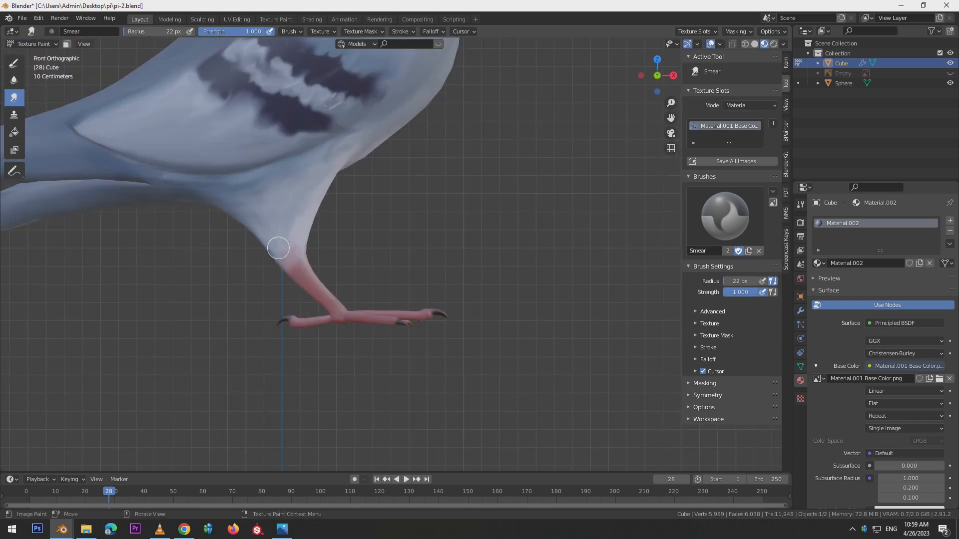
Step: Paint fine off-white feather strokes on the thighs with a 1 px Draw brush at 0.356 strength
left_click(14, 64)
left_click(143, 32)
left_click_drag(208, 85, 209, 50)
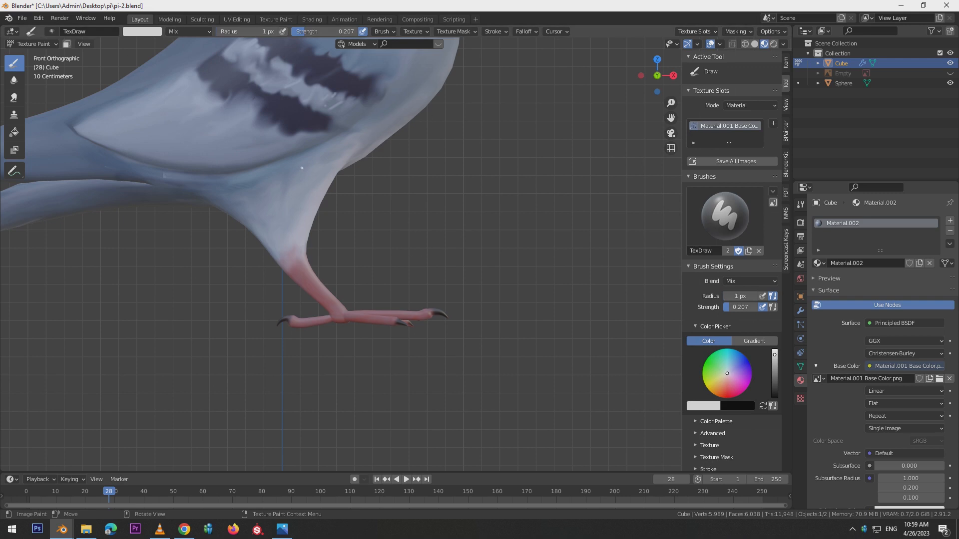
left_click_drag(319, 31, 329, 31)
middle_click_drag(430, 130, 321, 198)
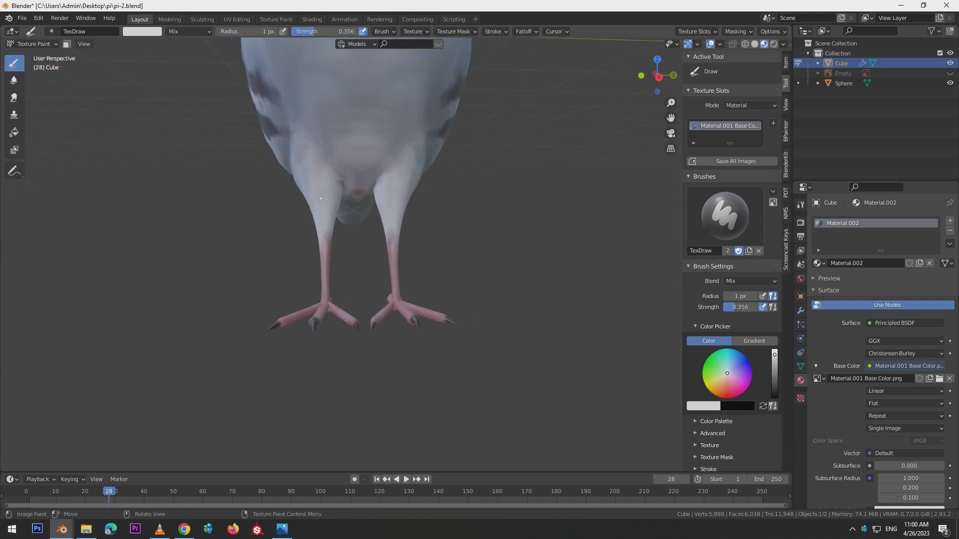
middle_click_drag(400, 163, 577, 242)
middle_click_drag(507, 204, 528, 223)
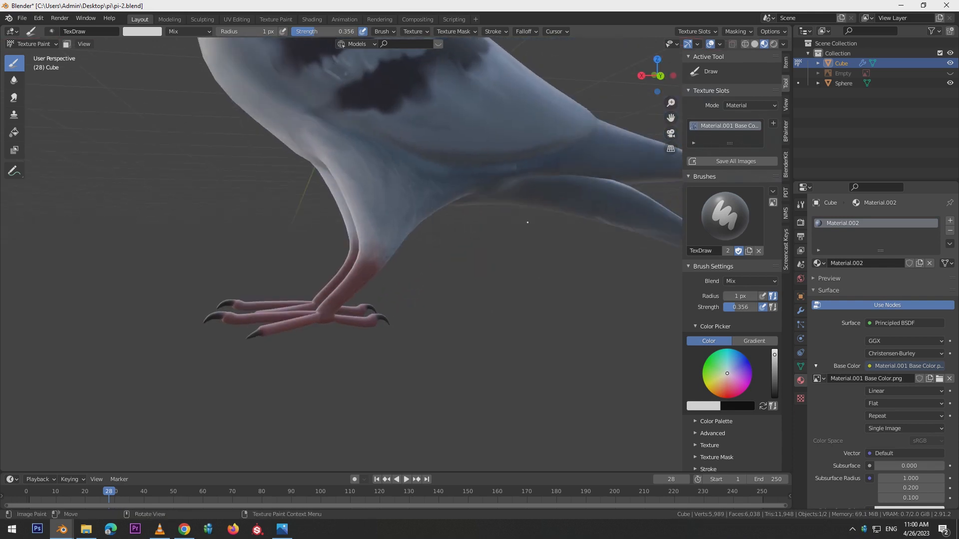
Step: Raise the Draw brush strength to 0.585 and add fine feather strokes to the thigh and around the wing bars
middle_click_drag(414, 215, 498, 278)
middle_click_drag(373, 124, 300, 108)
middle_click_drag(477, 142, 252, 100)
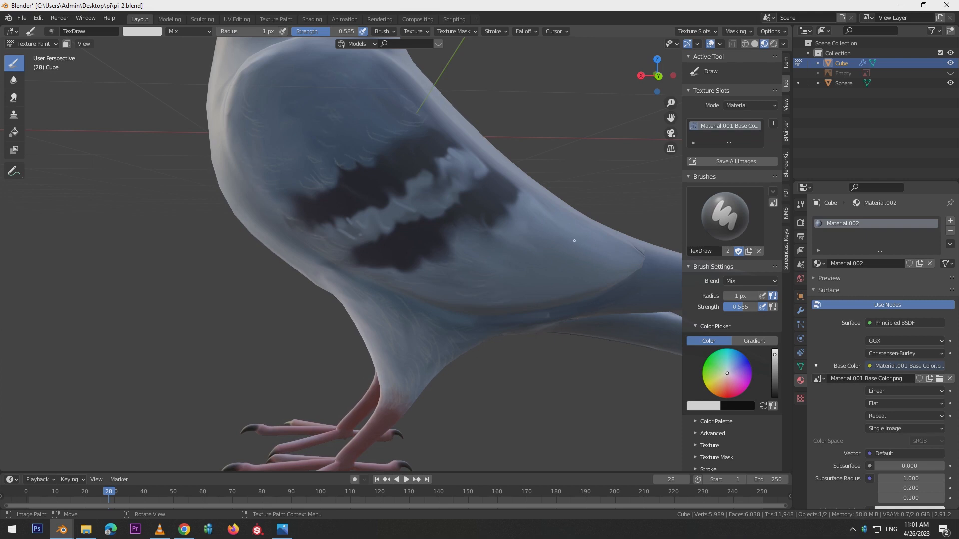
middle_click_drag(387, 192, 552, 231)
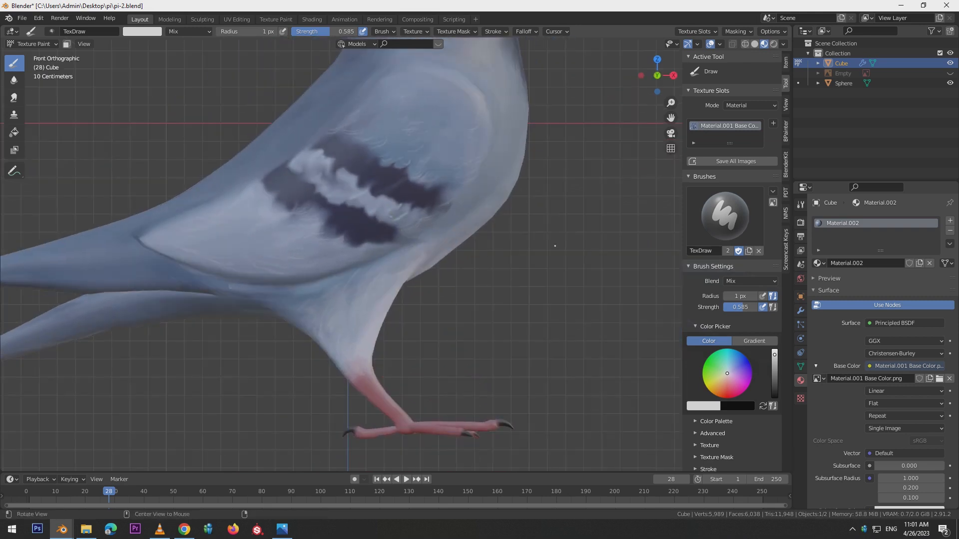
Step: Add thin off-white feather strokes to the back, wing and tail on both sides of the pigeon
middle_click_drag(313, 110, 353, 189, "shift")
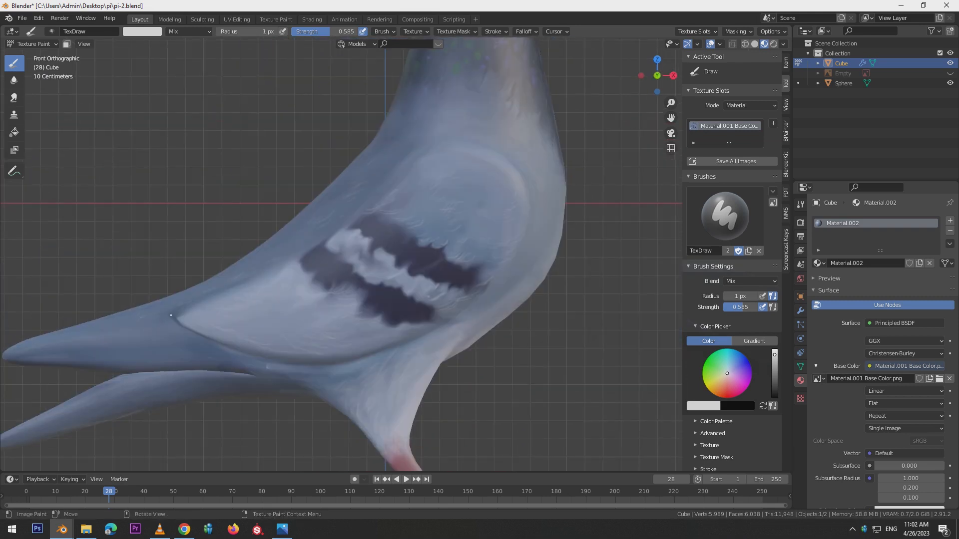
middle_click_drag(318, 335, 324, 375)
middle_click_drag(554, 390, 376, 380)
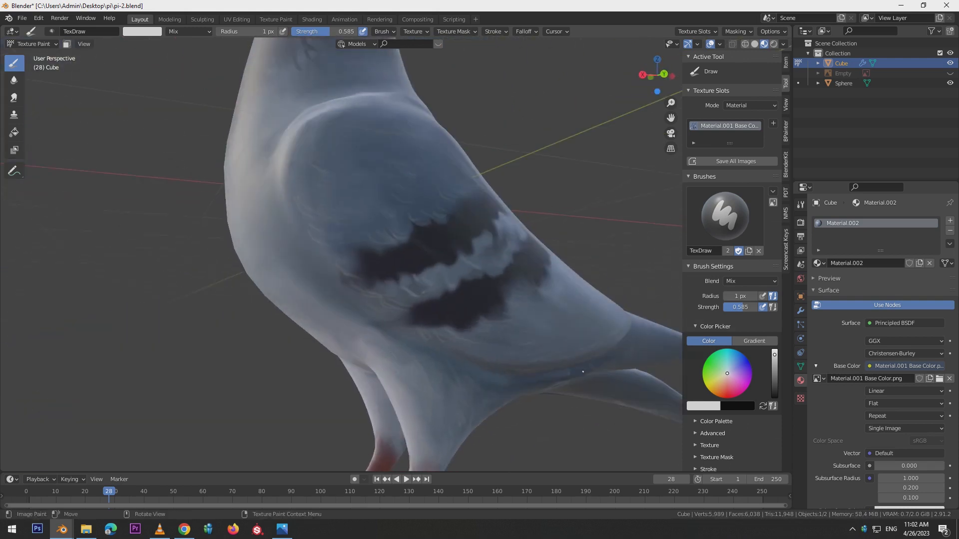
middle_click_drag(583, 371, 305, 264, "alt")
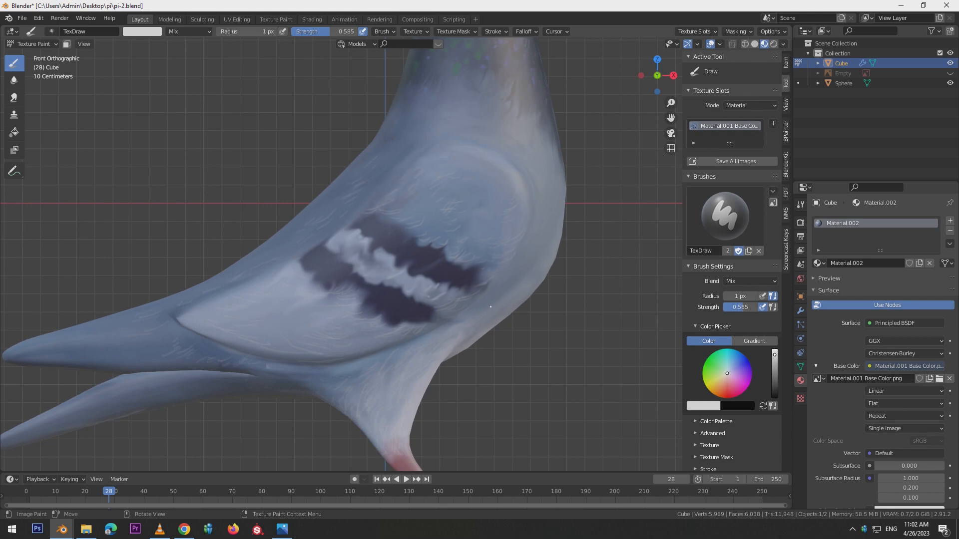
Step: Paint short off-white feather strokes across the breast and beside the shoulders with the fine Draw brush
middle_click_drag(531, 268, 540, 175)
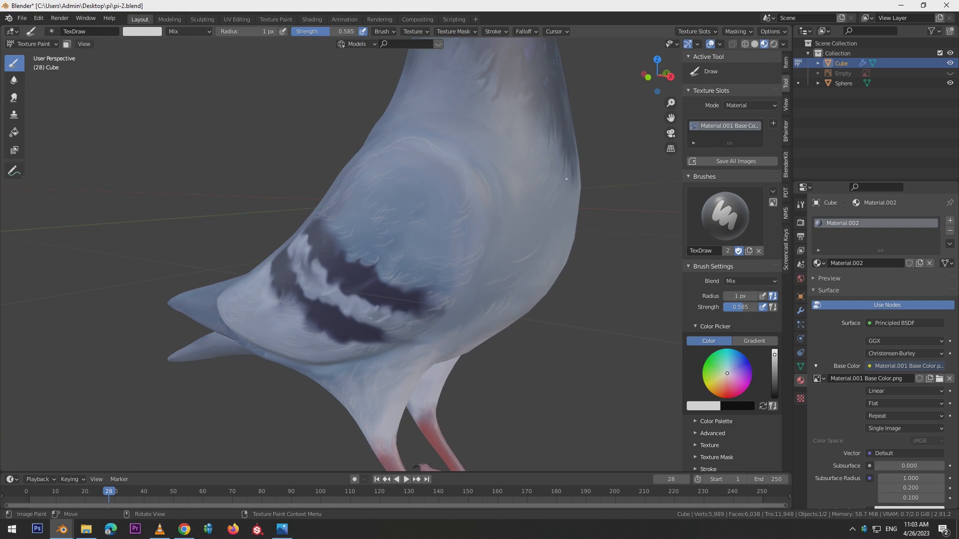
middle_click_drag(551, 250, 441, 250)
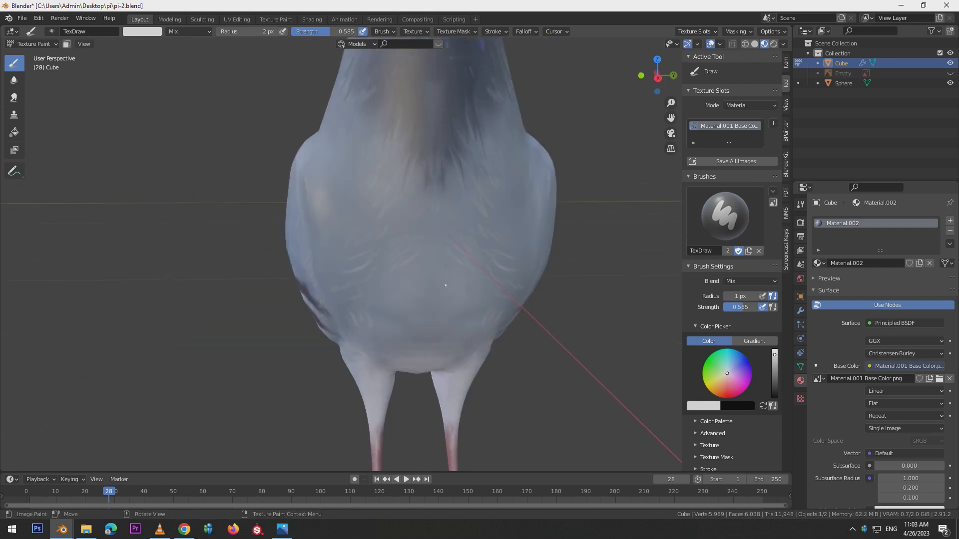
middle_click_drag(483, 289, 418, 111)
middle_click_drag(490, 164, 355, 182)
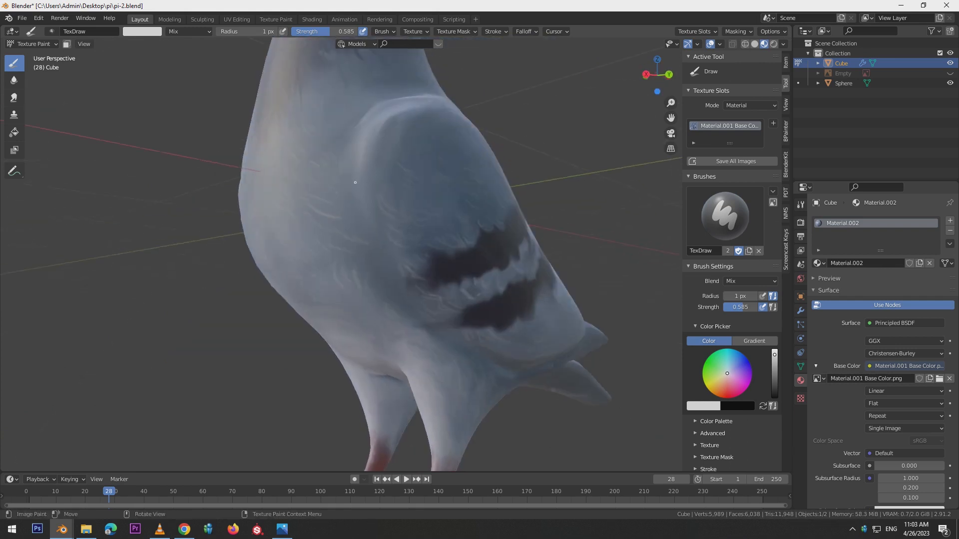
Step: Continue the fine off-white feather strokes over the lower neck, shoulders and tail, checking the whole body in front view
middle_click_drag(387, 254, 262, 158)
middle_click_drag(328, 138, 446, 129)
middle_click_drag(538, 182, 368, 285)
middle_click_drag(393, 371, 472, 329)
key("KP_1")
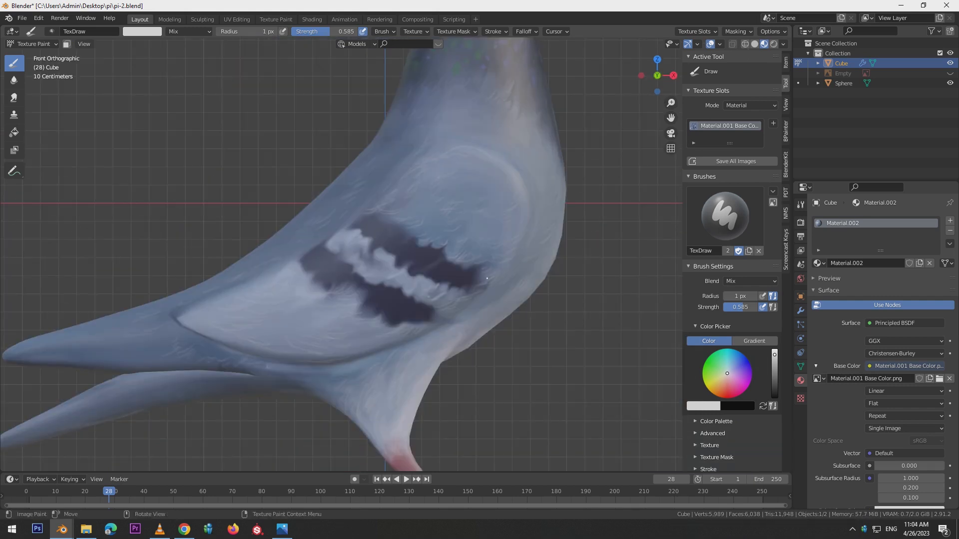
scroll(384, 196, "down", 5)
scroll(394, 201, "up", 3)
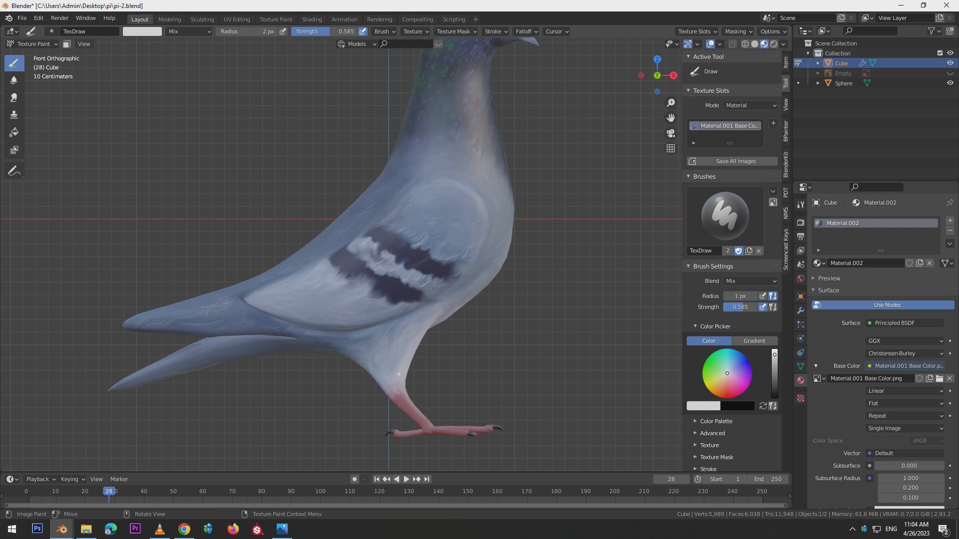
Step: Switch to Object Mode and give the eye sphere a new material with a coral-orange base color
middle_click_drag(401, 381, 323, 209)
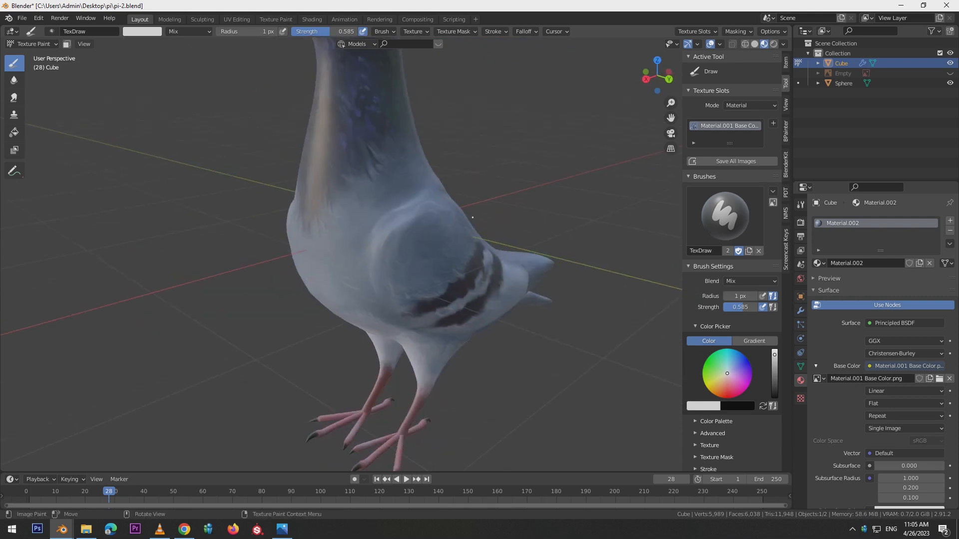
mouse_move(343, 196)
middle_mouse_down()
mouse_move(265, 97)
mouse_move(235, 103)
mouse_move(251, 96)
mouse_move(396, 155)
mouse_move(483, 83)
mouse_move(415, 83)
middle_mouse_up()
left_click(35, 44)
left_click(40, 55)
left_click(250, 95)
left_click(384, 78)
left_click(894, 263)
left_click(909, 366)
left_click(918, 236)
left_click(891, 284)
left_click(889, 281)
left_click_drag(936, 229, 936, 223)
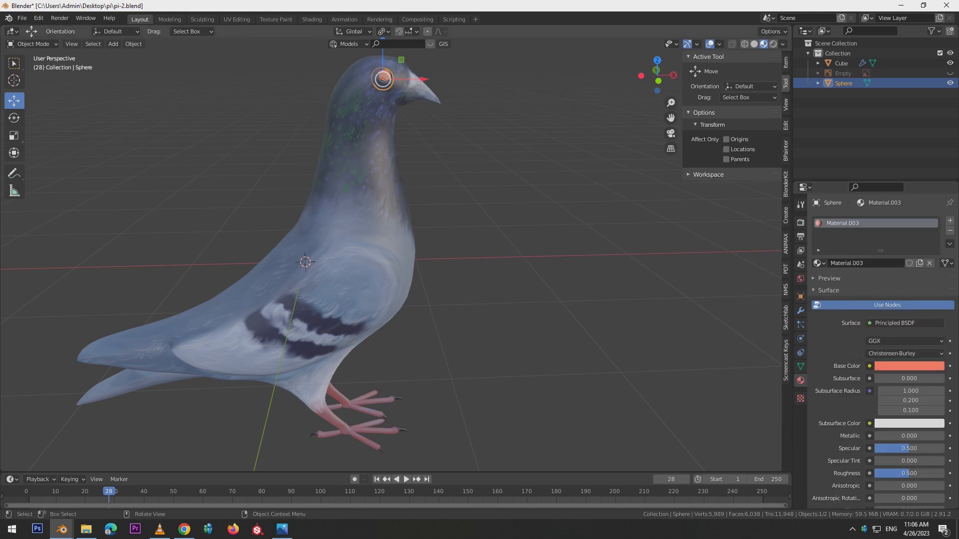
Step: Set the eye material's Metallic to 0.638 and its Roughness to 0.181
scroll(400, 249, "down", 10)
scroll(914, 393, "down", 4)
left_click_drag(883, 356, 927, 357)
scroll(400, 200, "up", 13)
middle_click_drag(395, 115, 249, 329, "shift")
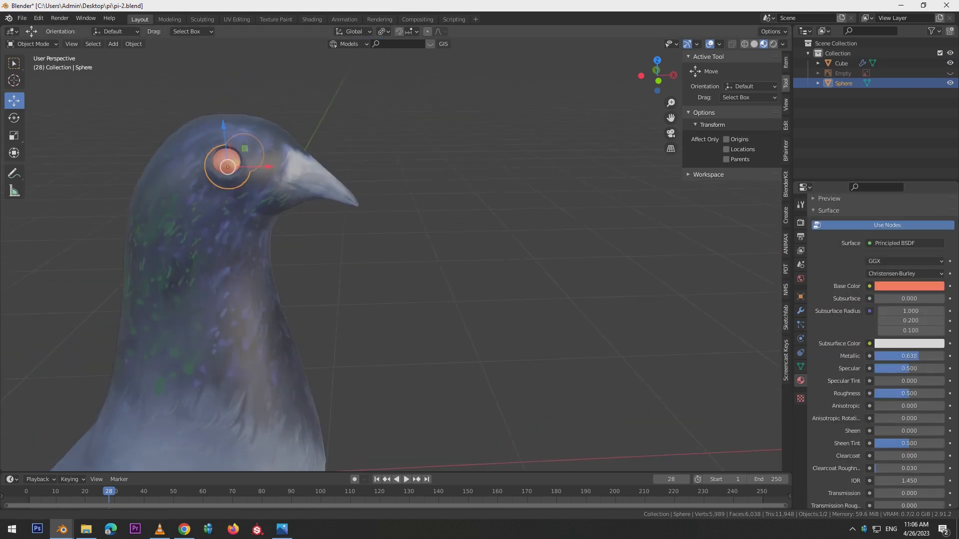
scroll(162, 123, "up", 2)
middle_click_drag(163, 122, 363, 222, "shift")
right_click(362, 222)
left_click_drag(909, 394, 887, 393)
Step: Texture-paint a black pupil on the eye sphere's orange base color texture, then return to Object Mode
left_click(35, 44)
left_click(36, 105)
left_click(142, 31)
left_click(209, 115)
left_click(35, 44)
left_click(30, 56)
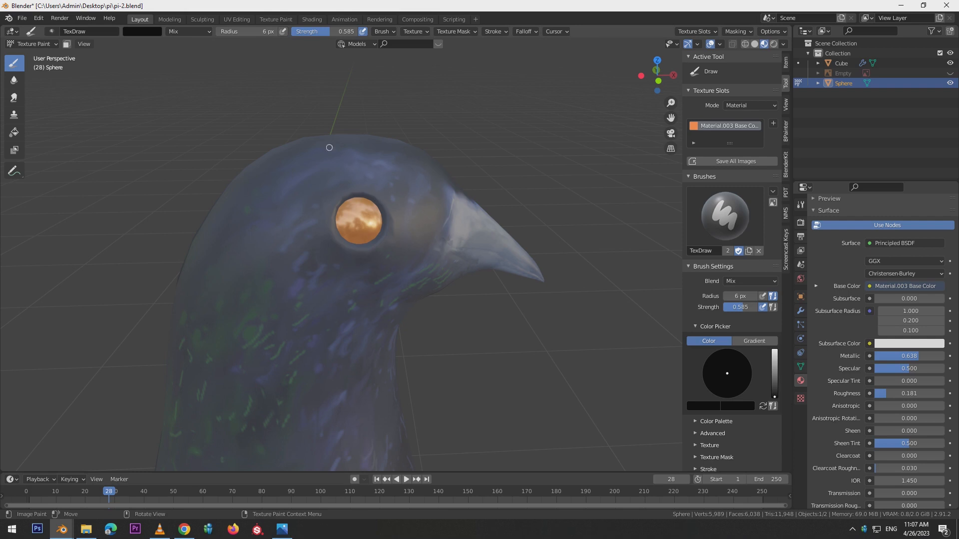
key("bracketright")
left_click(33, 44)
left_click(33, 56)
Step: Compare the eye with the reference photo and shade the iris orange-red with a 23 px Draw brush
scroll(883, 339, "up", 4)
scroll(883, 339, "down", 4)
scroll(883, 340, "up", 4)
left_click(282, 530)
left_click(283, 529)
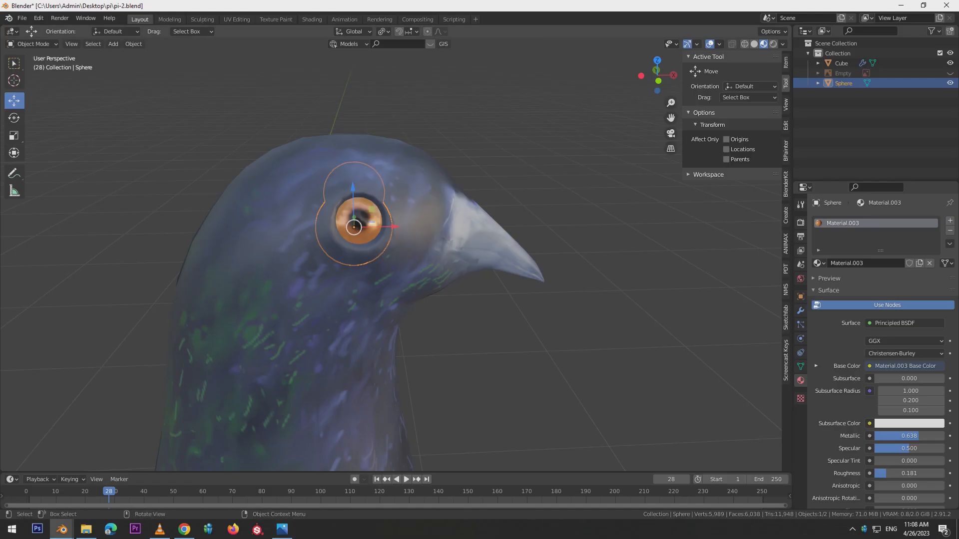
left_click(33, 44)
left_click(33, 111)
left_click(142, 32)
left_click_drag(209, 113, 208, 51)
left_click(157, 98)
left_click(153, 110)
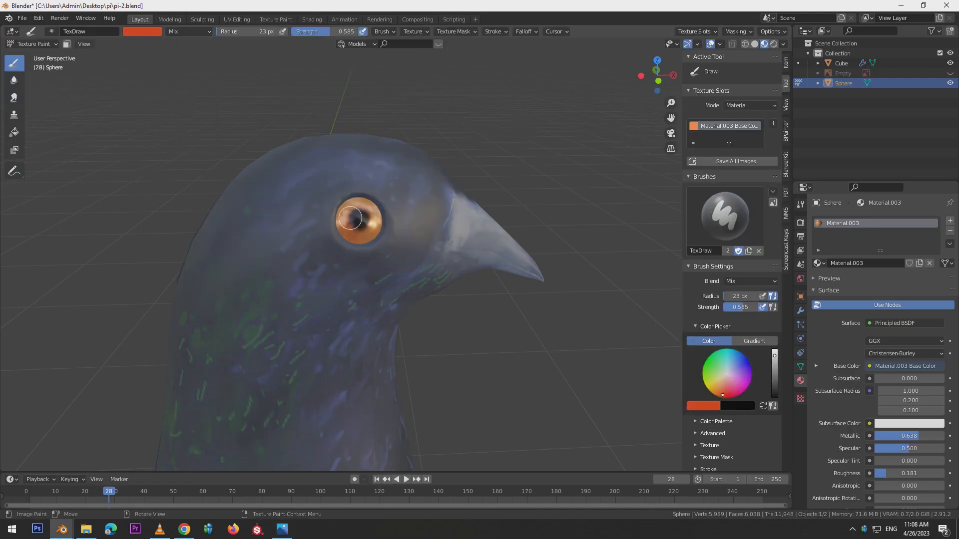
Step: Set the eye material's Roughness to 0.344 and darken the pupil with a 30 px black brush, checking the reference photo
key("KP_1")
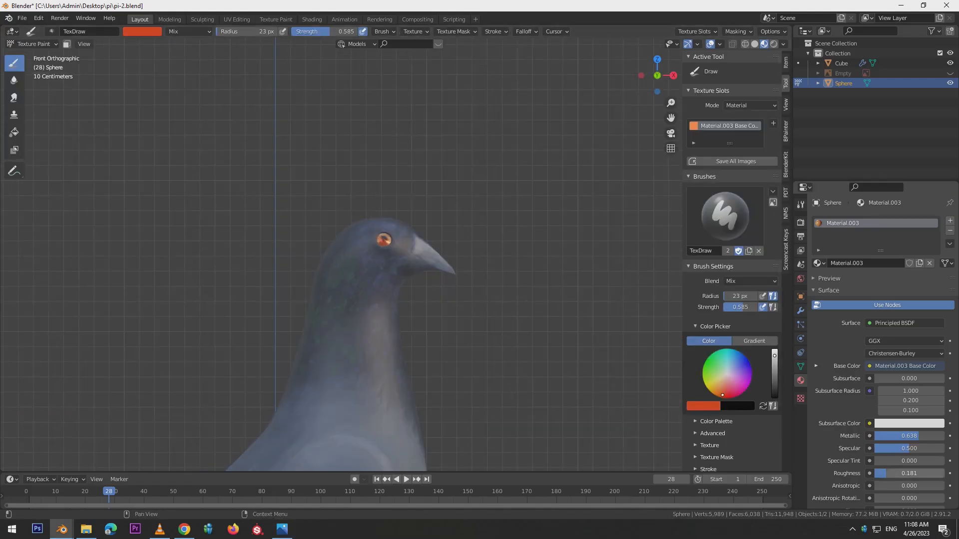
scroll(509, 270, "up", 6)
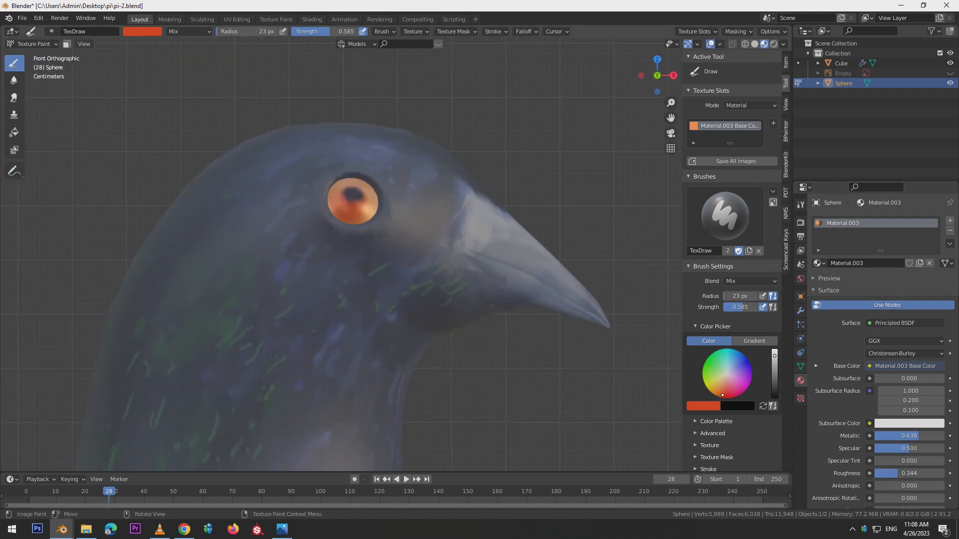
key("s")
scroll(361, 389, "down", 7)
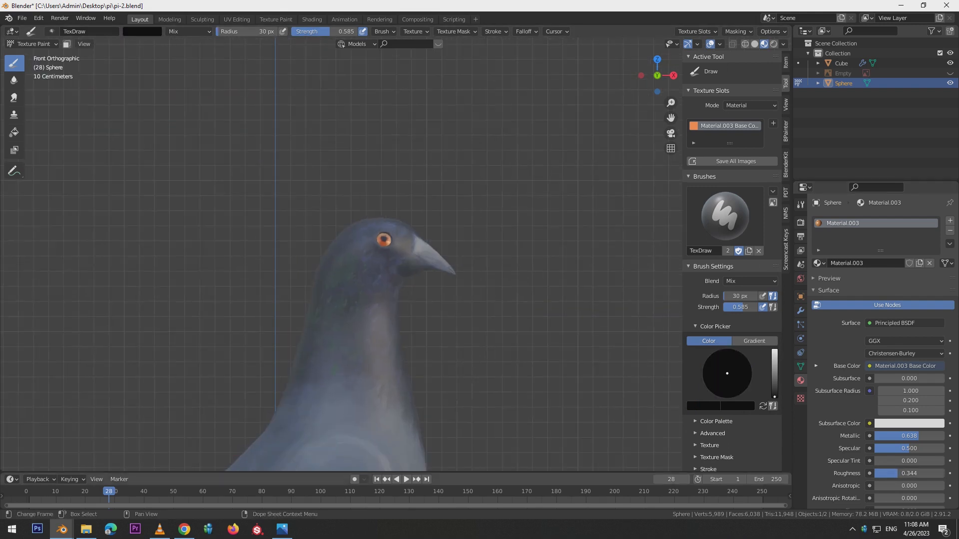
left_click(282, 529)
left_click(283, 529)
Step: Select the body and paint a thin ring around the eye in sampled grey and near-white with a 6 px brush
scroll(403, 229, "up", 6)
middle_click_drag(403, 230, 396, 243)
key("s")
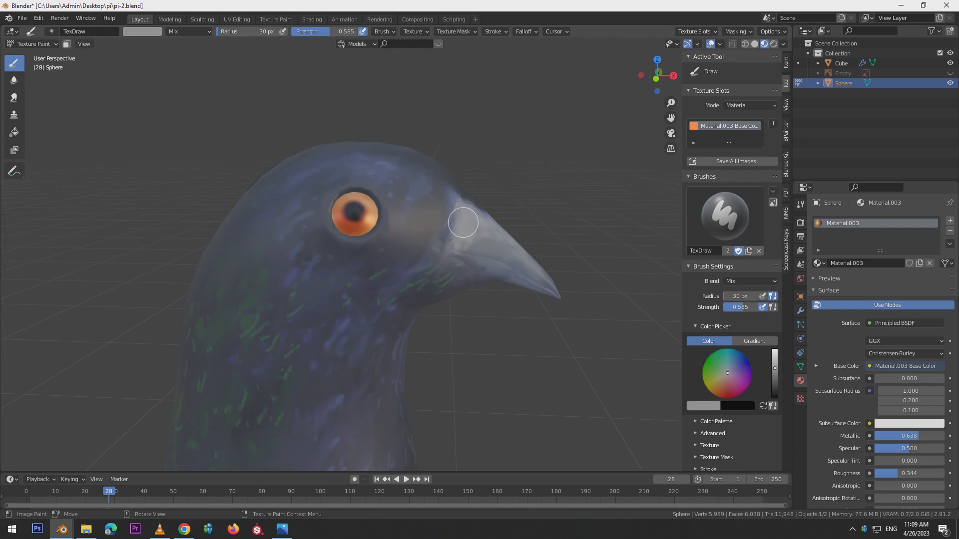
left_click(34, 44)
left_click(34, 56)
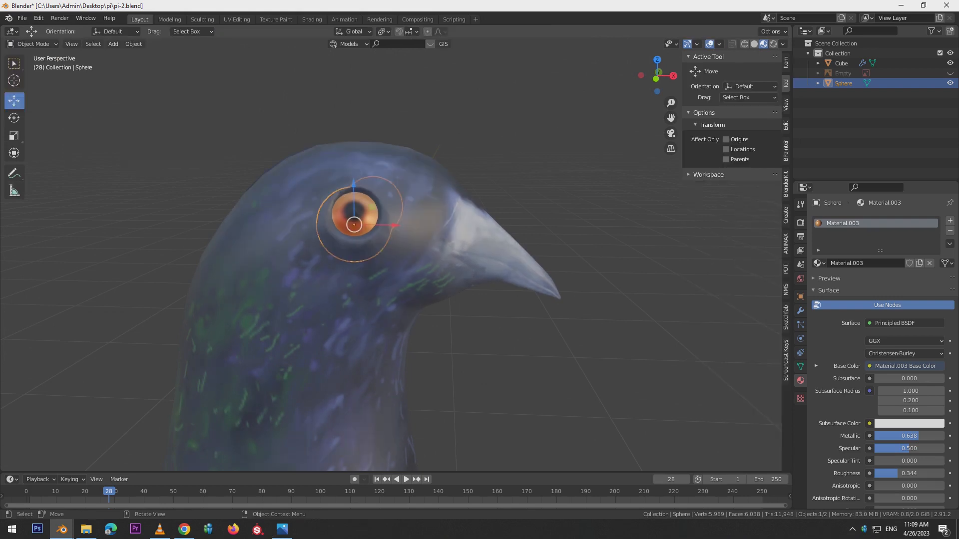
left_click(280, 195)
left_click(34, 44)
left_click(36, 110)
left_click_drag(334, 200, 338, 192)
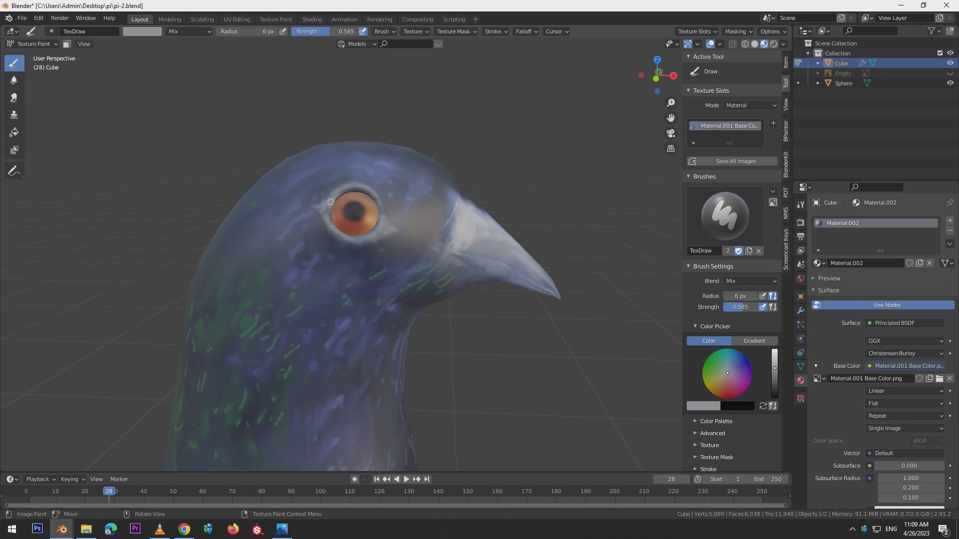
left_click(143, 32)
left_click_drag(210, 70, 211, 42)
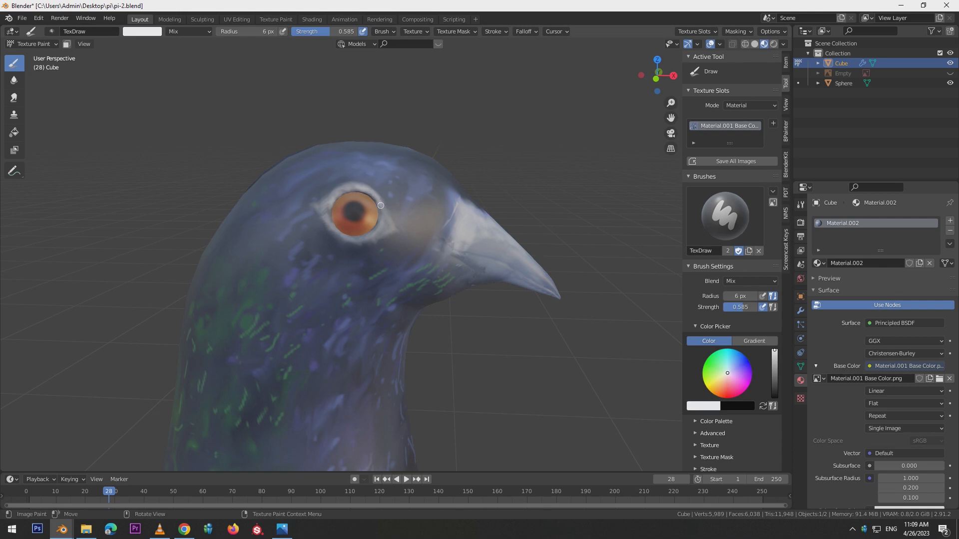
Step: Examine the whole pigeon in front view and the eye on the other side of the head in Object Mode
left_click(33, 43)
left_click(42, 55)
scroll(384, 280, "down", 9)
scroll(384, 294, "up", 2)
key("KP_1")
middle_click_drag(387, 305, 387, 190, "shift")
middle_click_drag(500, 225, 275, 234)
left_click(392, 129)
scroll(392, 150, "up", 4)
mouse_move(349, 210)
middle_mouse_down()
mouse_move(564, 215)
mouse_move(349, 209)
middle_mouse_up()
key("a")
middle_click_drag(390, 150, 464, 329, "shift")
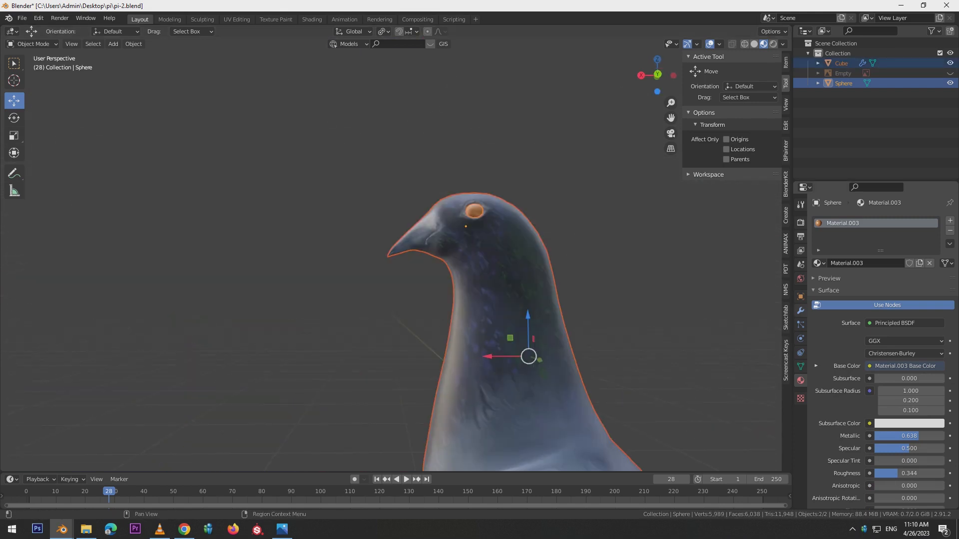
Step: Select the eye sphere from the other side of the head and texture-paint a black pupil on it
left_click(801, 311)
middle_click_drag(492, 240, 487, 250)
scroll(487, 251, "up", 4)
left_click(484, 250)
left_click(404, 186)
left_click(33, 44)
left_click(42, 109)
left_click(145, 33)
left_click_drag(211, 90, 211, 116)
left_click(403, 183)
mouse_move(430, 115)
middle_mouse_down()
mouse_move(590, 117)
mouse_move(435, 120)
middle_mouse_up()
Step: Shade the lower iris of this second eye with dark red and brighter red strokes using an 18 px brush
left_click(142, 32)
left_click_drag(209, 114, 209, 74)
left_click(161, 114)
left_click_drag(394, 191, 412, 200)
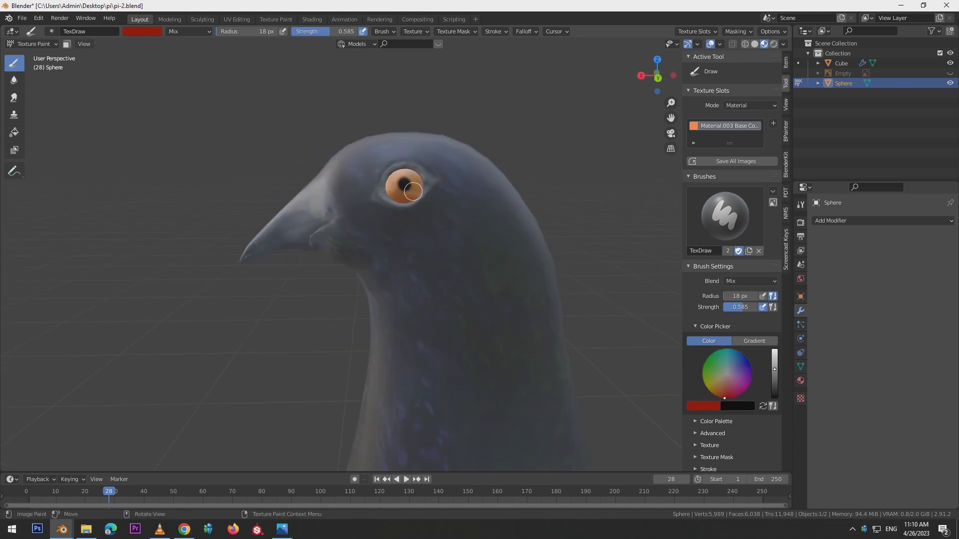
left_click(142, 31)
left_click_drag(208, 74, 209, 56)
left_click_drag(393, 191, 401, 198)
Step: Paint pale pinkish-white highlights on the eyes on both sides of the head
left_click(142, 31)
left_click_drag(209, 56, 208, 42)
left_click(165, 81)
left_click(410, 177)
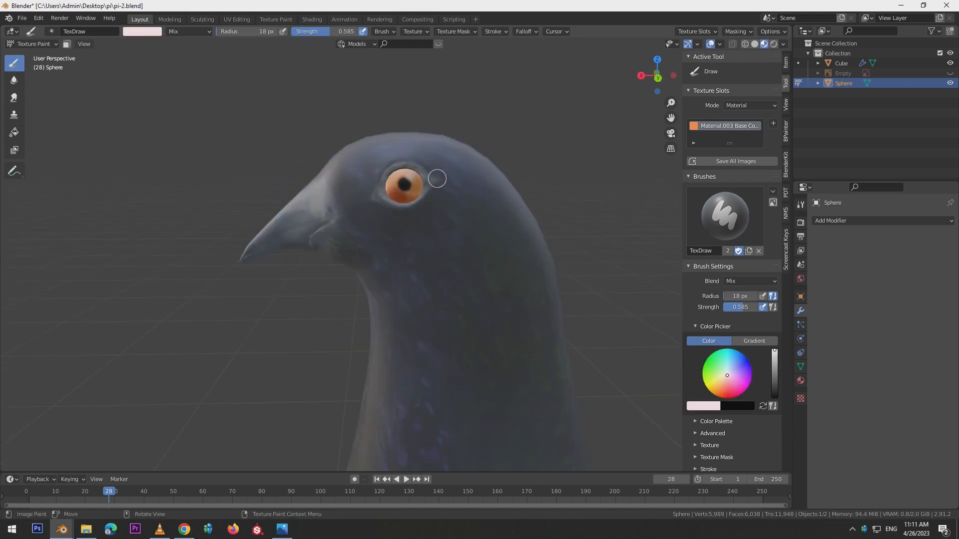
left_click_drag(570, 146, 314, 150, "alt")
left_click(307, 194)
scroll(307, 193, "down", 5)
left_click_drag(472, 202, 510, 203, "alt")
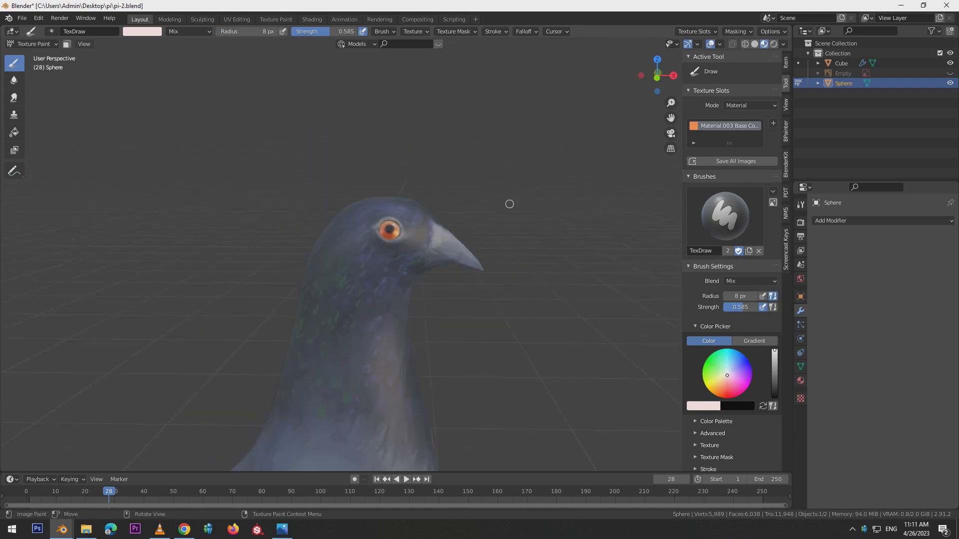
Step: Return to Object Mode, deselect everything in front view with the Select Box tool and save the file
left_click(36, 44)
left_click(36, 56)
scroll(395, 254, "down", 6)
left_click_drag(480, 300, 492, 250, "alt+shift")
key("KP_1")
left_click(524, 240)
left_click(14, 63)
scroll(549, 210, "up", 1)
left_click_drag(547, 205, 567, 265)
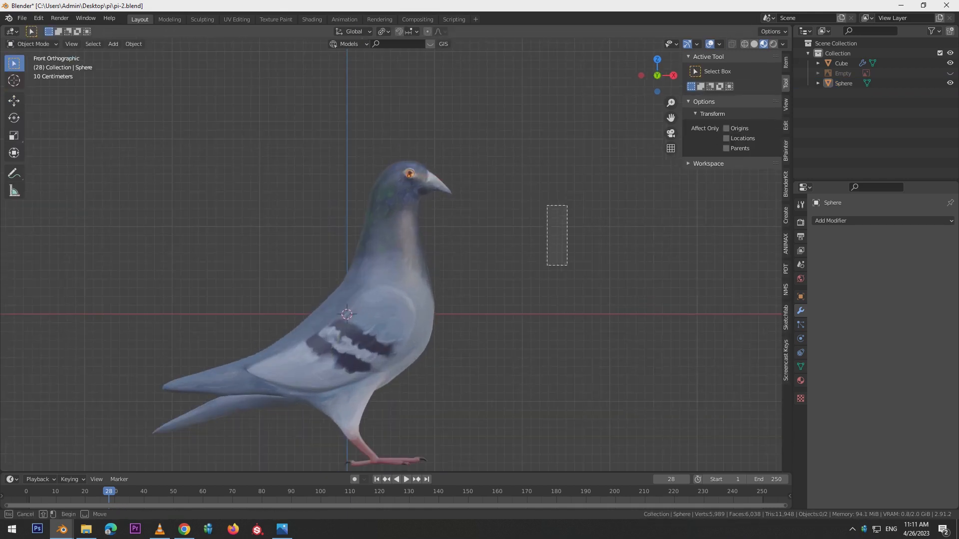
middle_click_drag(554, 259, 555, 232, "shift")
key("ctrl+s")
Step: Save the eye's Material.003 Base Color texture as an image file from the UV Editing workspace
left_click(236, 19)
left_click(130, 45)
left_click(145, 135)
left_click(707, 470)
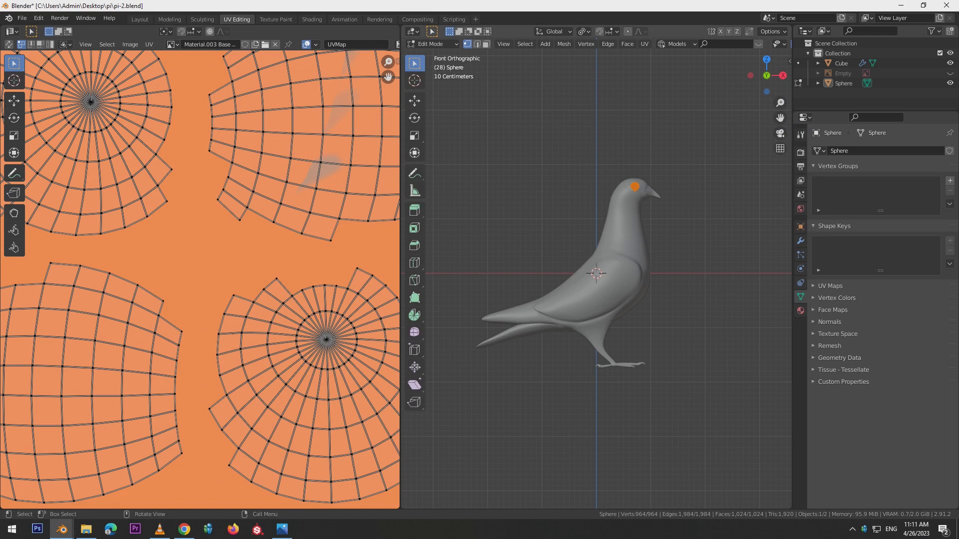
Step: Go back to the Layout workspace and paint fine pale feather strokes on the body's lower neck with a 2 px brush
left_click(140, 20)
scroll(391, 255, "up", 4)
left_click(33, 44)
left_click(350, 210)
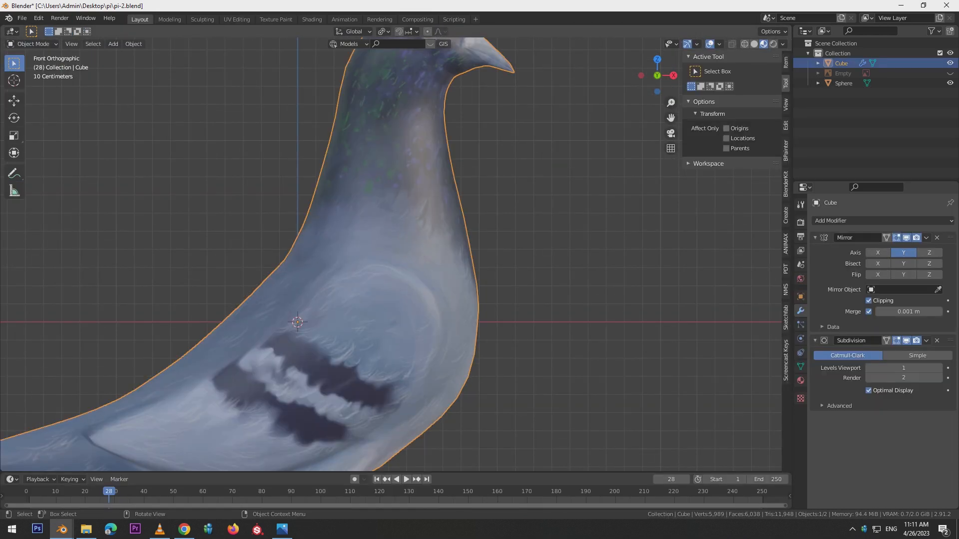
left_click(33, 44)
left_click(38, 109)
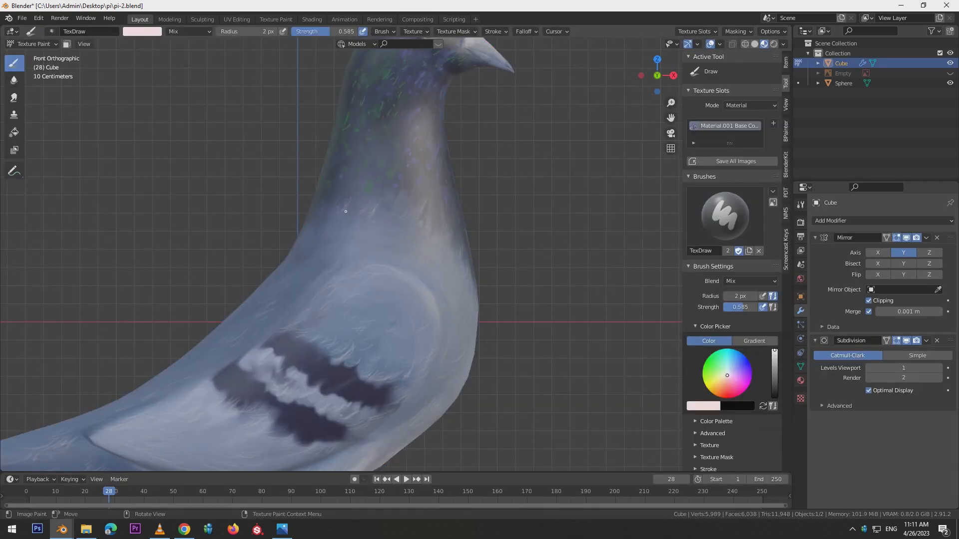
middle_click_drag(400, 209, 335, 235)
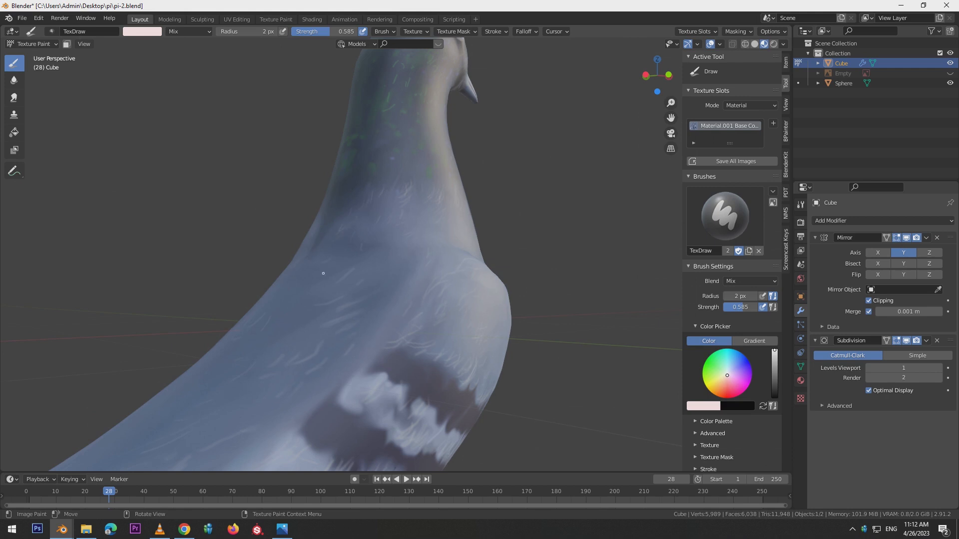
middle_click_drag(323, 273, 383, 277)
key("KP_1")
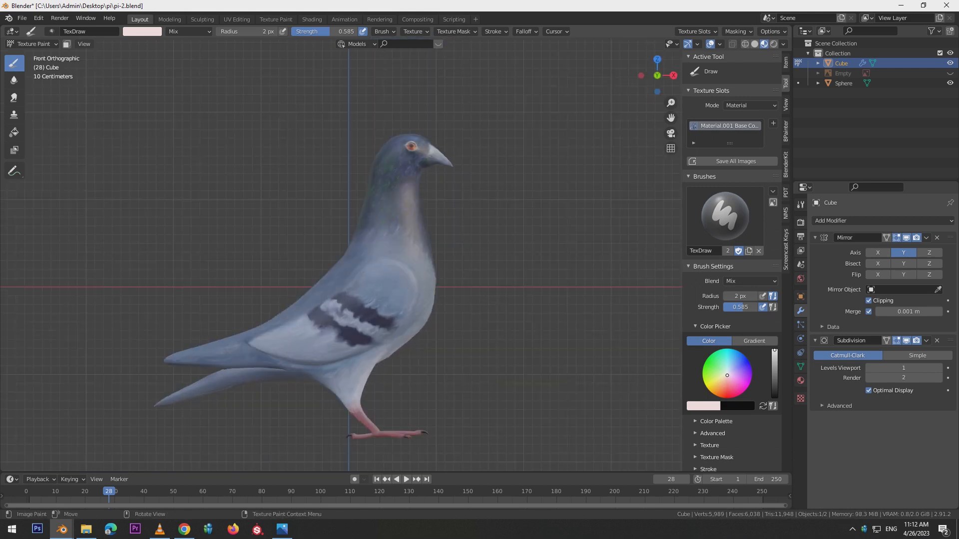
Step: Tint the legs and feet a deeper red with a 41 px Draw brush at 0.304 strength, keeping the claws black
left_click(142, 31)
left_click(148, 96)
left_click(142, 31)
left_click(160, 109)
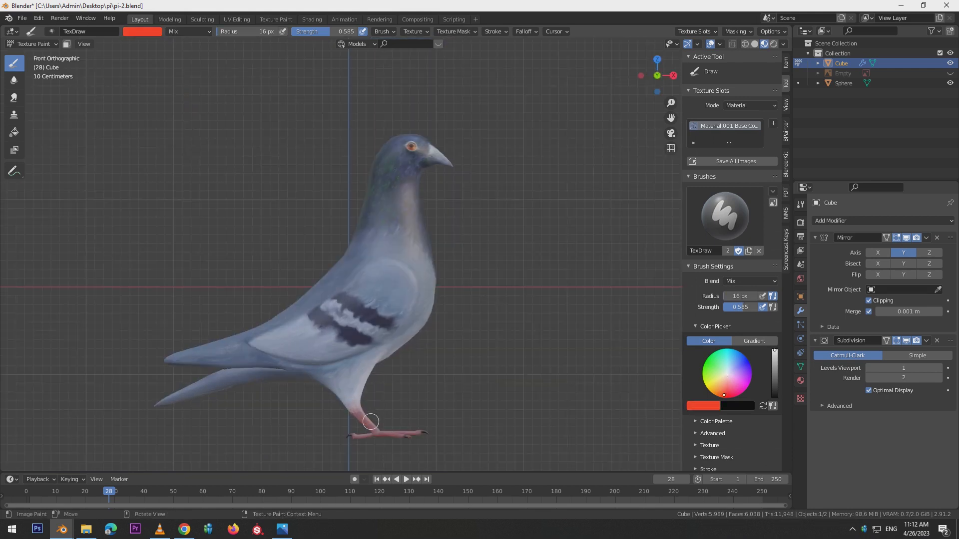
middle_click_drag(453, 436, 489, 424)
scroll(546, 403, "up", 4)
middle_click_drag(546, 402, 569, 297, "shift")
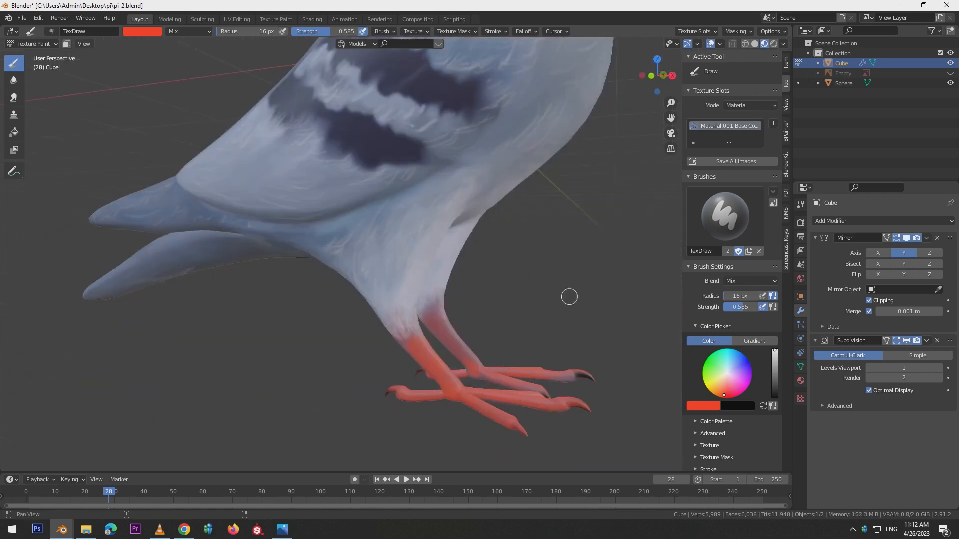
left_click(142, 31)
left_click(207, 65)
left_click_drag(412, 341, 423, 356)
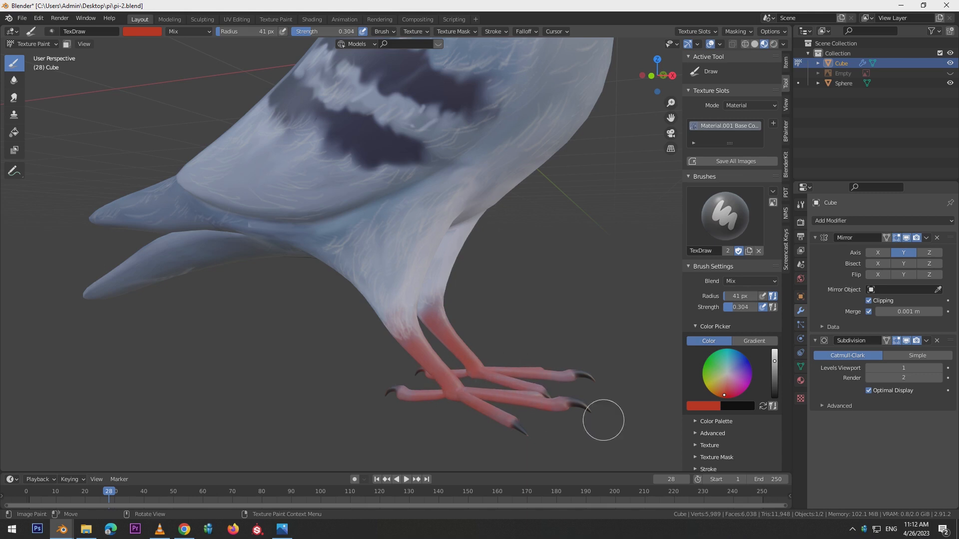
Step: Check the legs from several angles, save the file and show the body's transform properties in front view
middle_click_drag(625, 442, 456, 422)
middle_click_drag(390, 399, 545, 399)
scroll(545, 400, "down", 8)
middle_click_drag(544, 399, 562, 346)
left_click(786, 63)
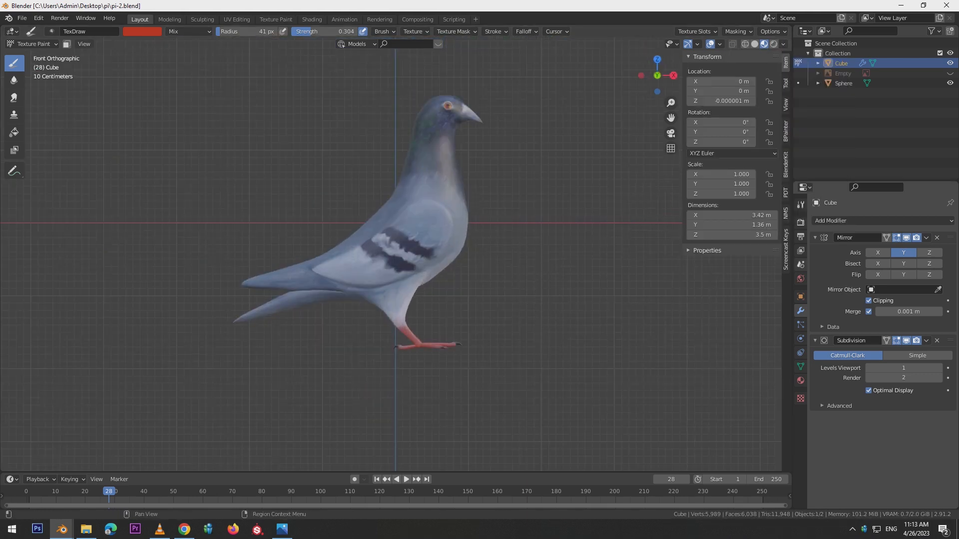